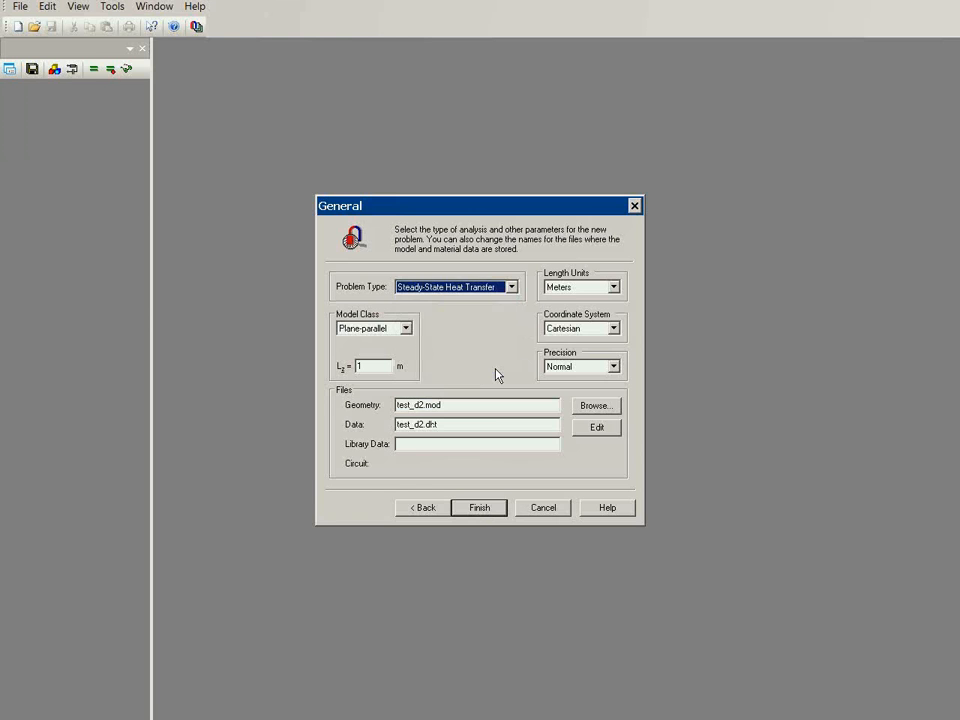
# Create the steady-state heat transfer problem test_d2 and import the geometry from Iso10077_d2.dxf in the iso10077 folder
pyautogui.click(478, 510)
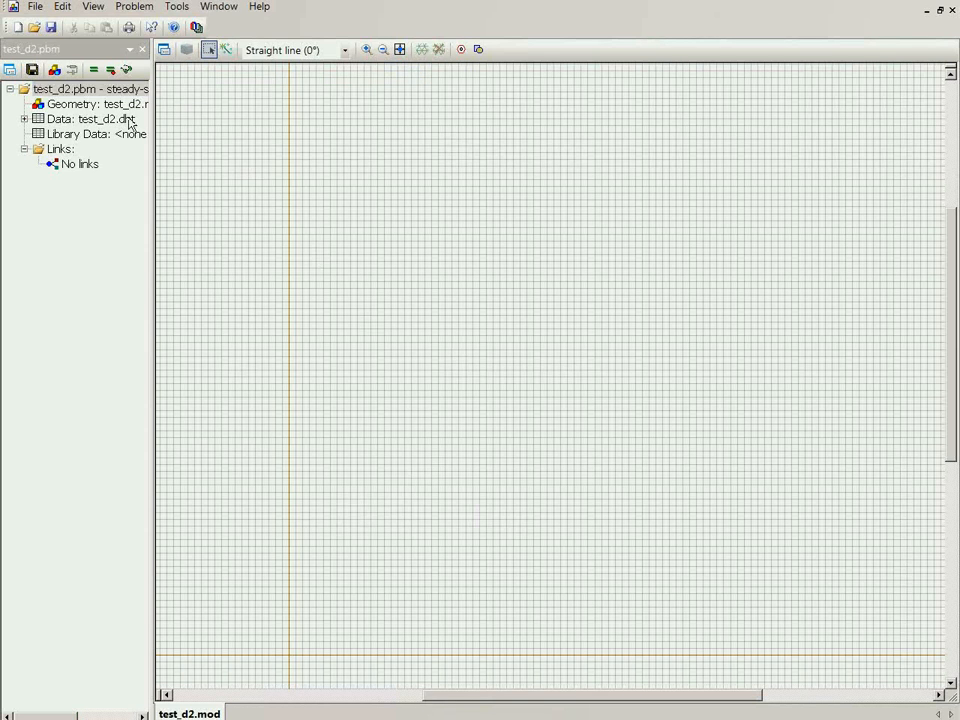
pyautogui.click(36, 12)
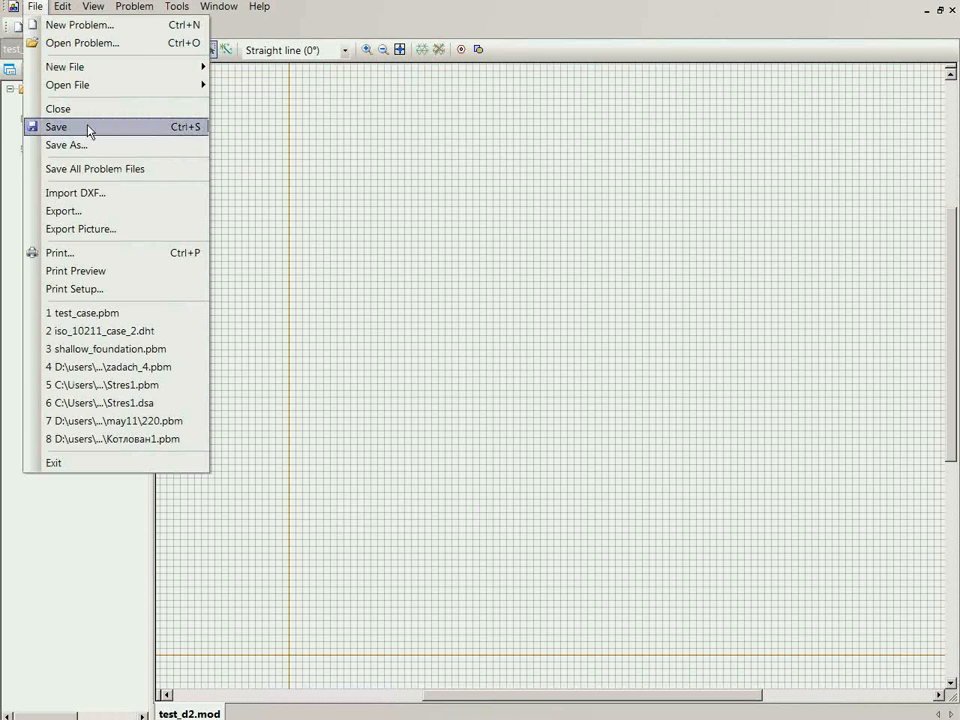
pyautogui.click(114, 193)
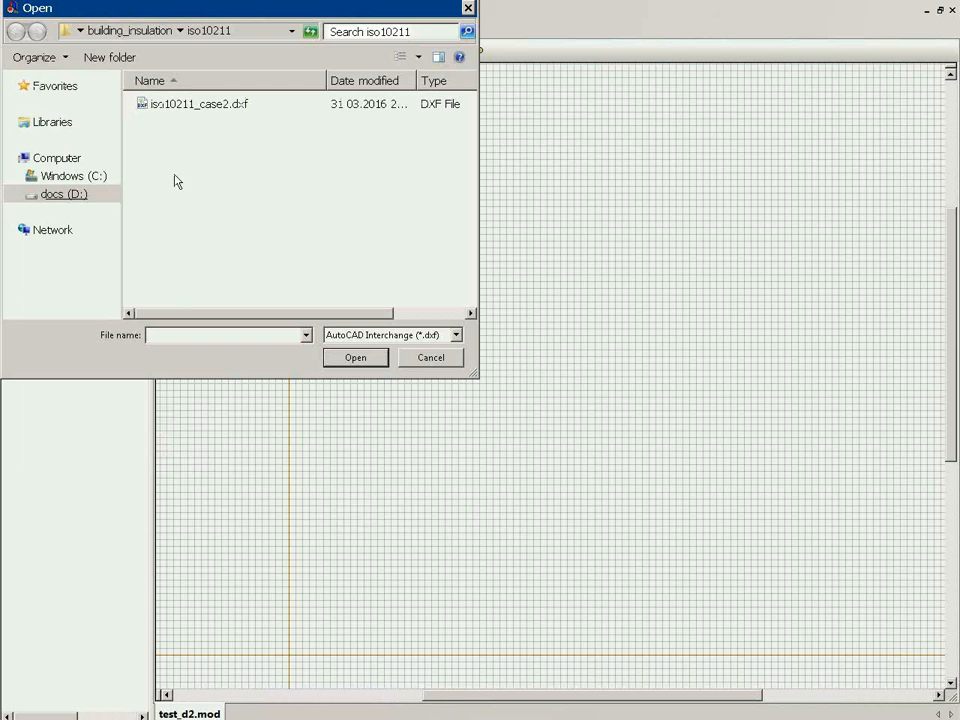
pyautogui.write('c:\\work\\building_insulation\\iso10077')
pyautogui.press('Return')
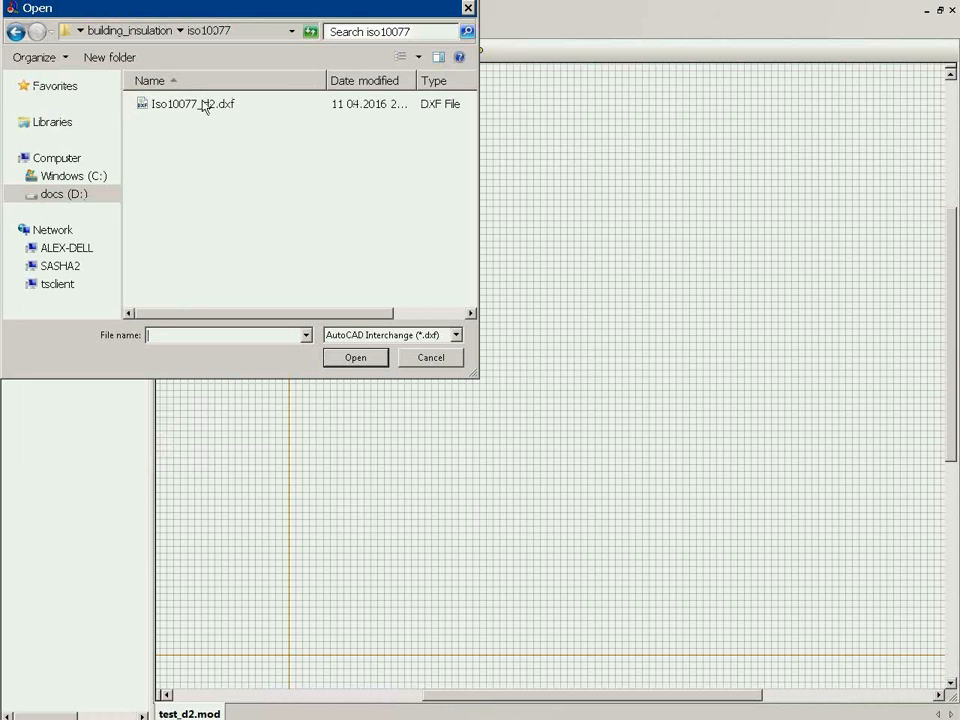
pyautogui.click(203, 105)
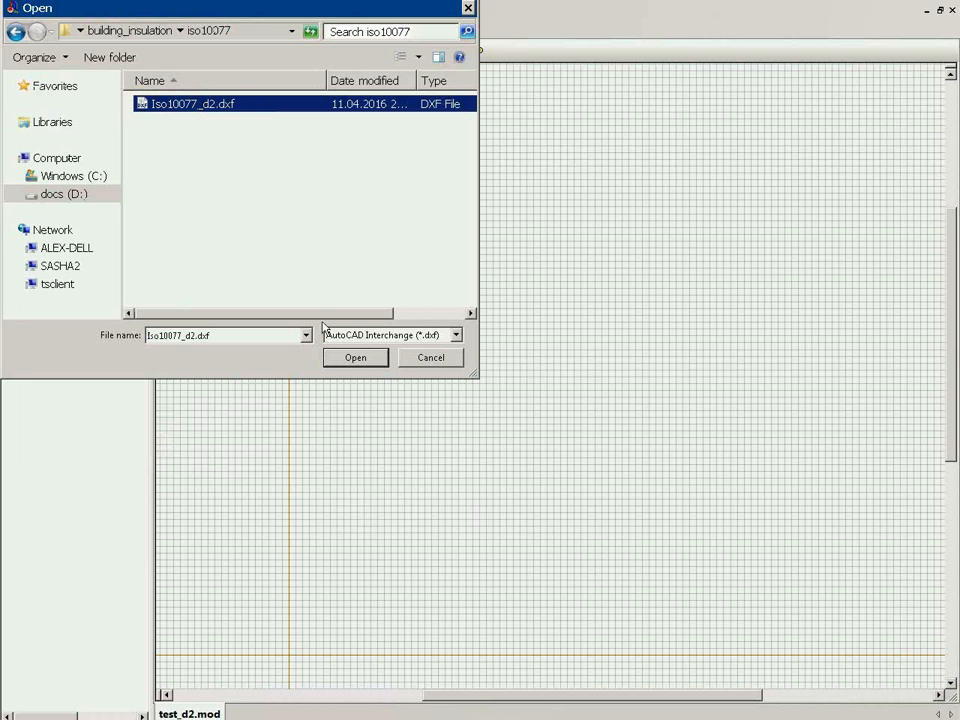
pyautogui.click(348, 361)
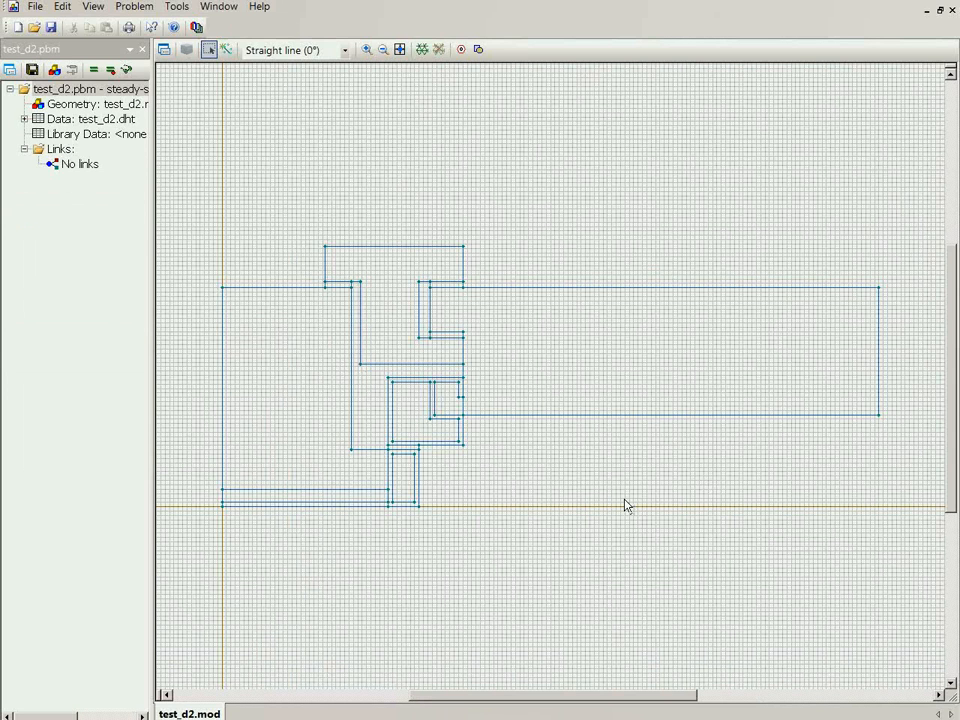
# Assign the block label wood to the large frame block and the T-shaped sash block
pyautogui.click(317, 414)
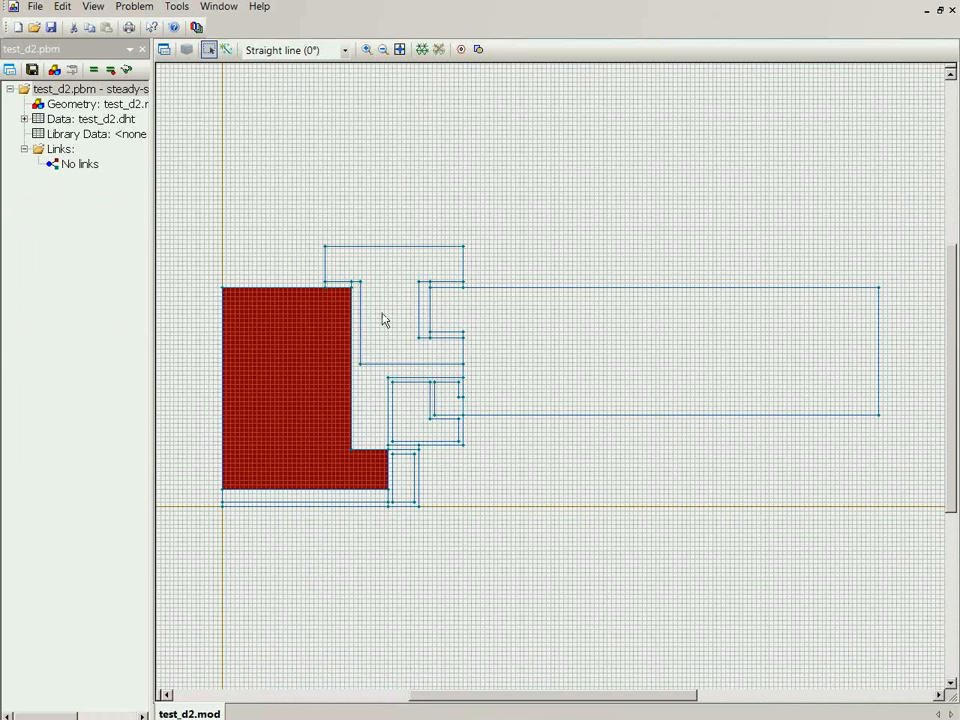
pyautogui.click(383, 319)
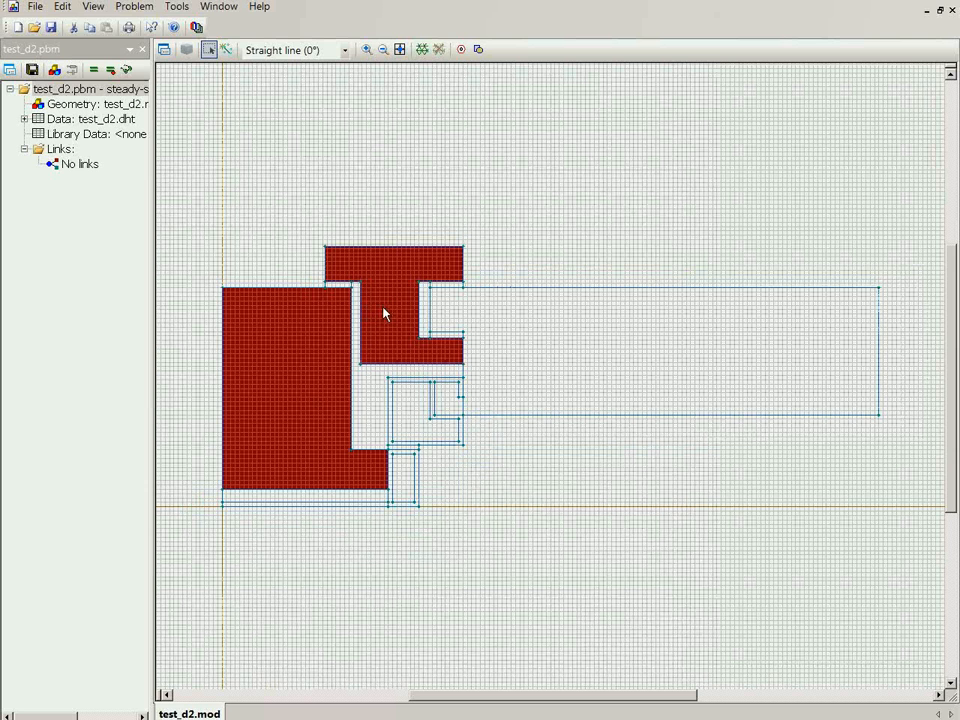
pyautogui.click(164, 50)
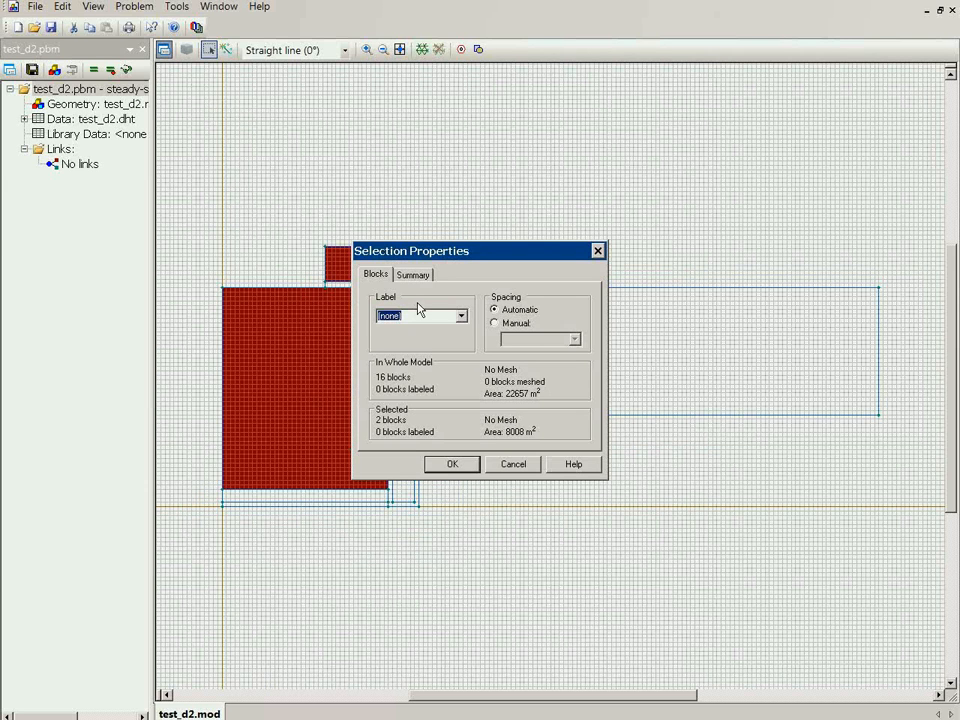
pyautogui.write('wood')
pyautogui.press('Return')
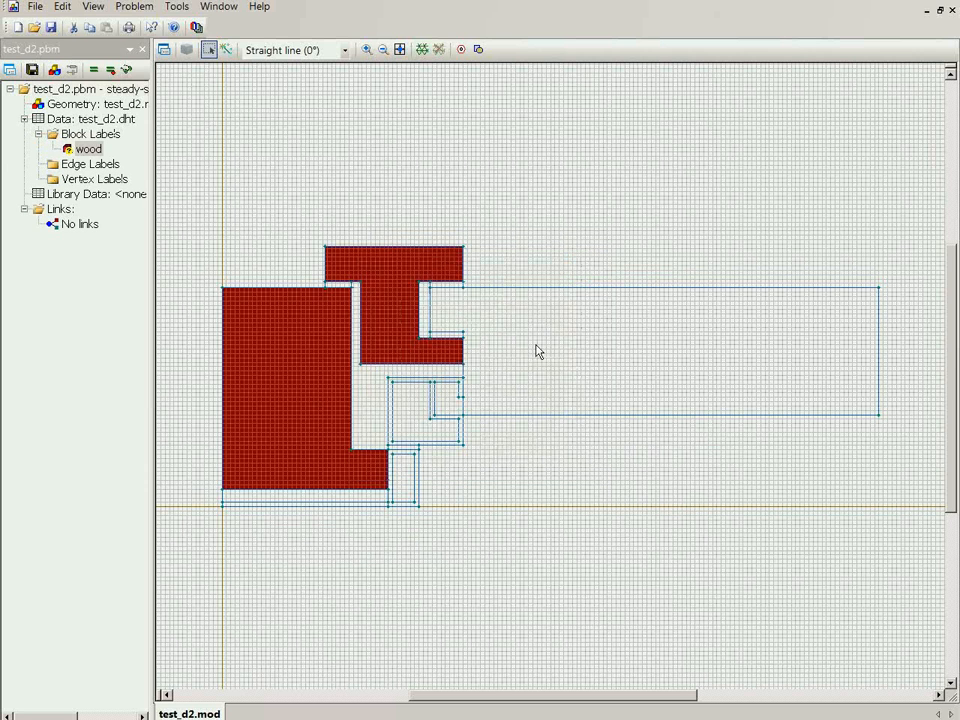
# Assign the block label panel to the long horizontal block beside the frame
pyautogui.click(549, 354)
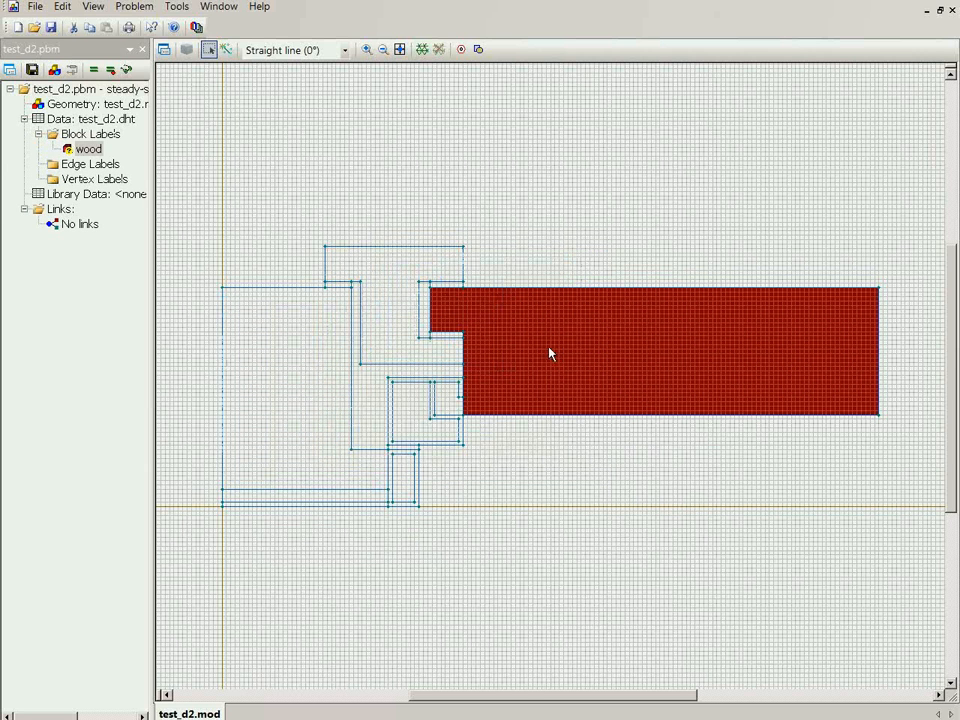
pyautogui.click(164, 50)
pyautogui.write('panel')
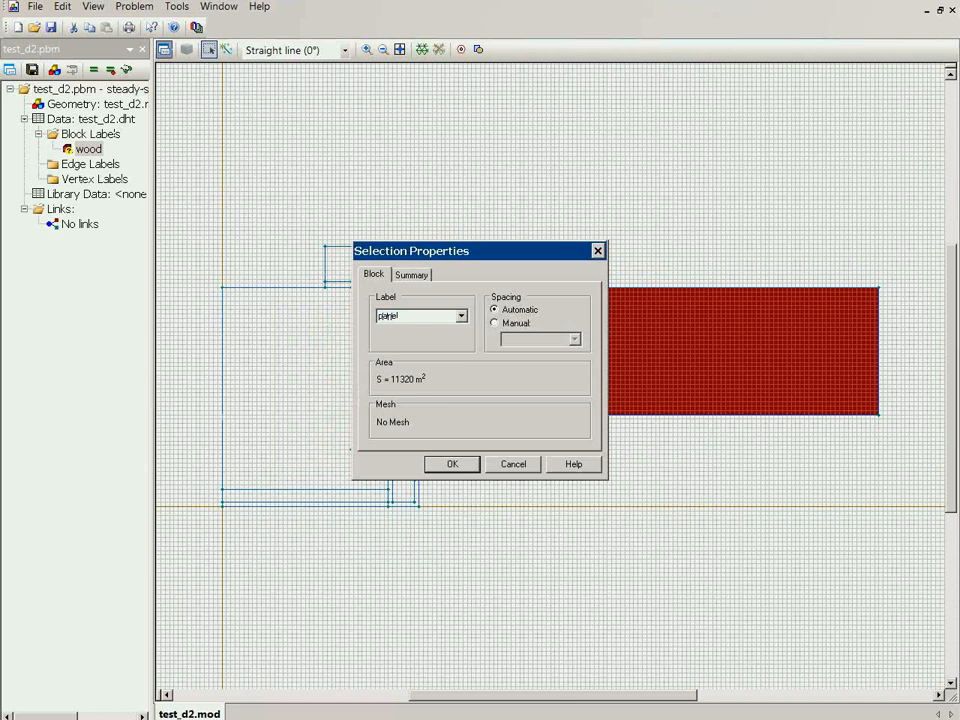
pyautogui.press('Return')
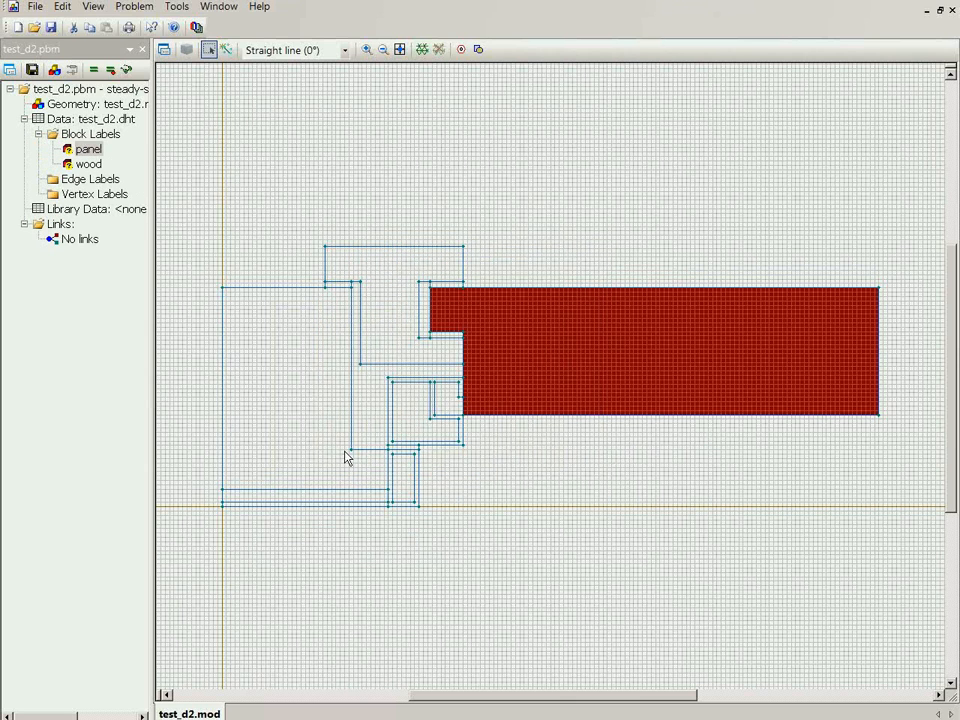
# Assign the block label Al to the two hollow profile walls and the thin strip along the frame's lower edge, excluding the gap between the profiles
pyautogui.scroll(1, 345, 458)
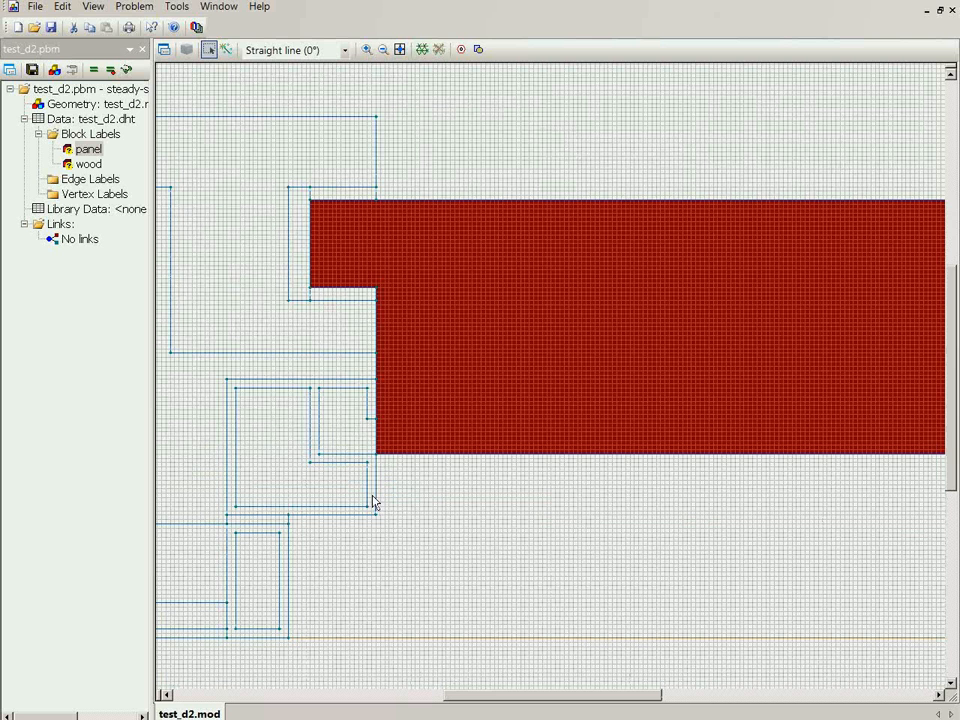
pyautogui.moveTo(207, 367); pyautogui.dragTo(443, 656)
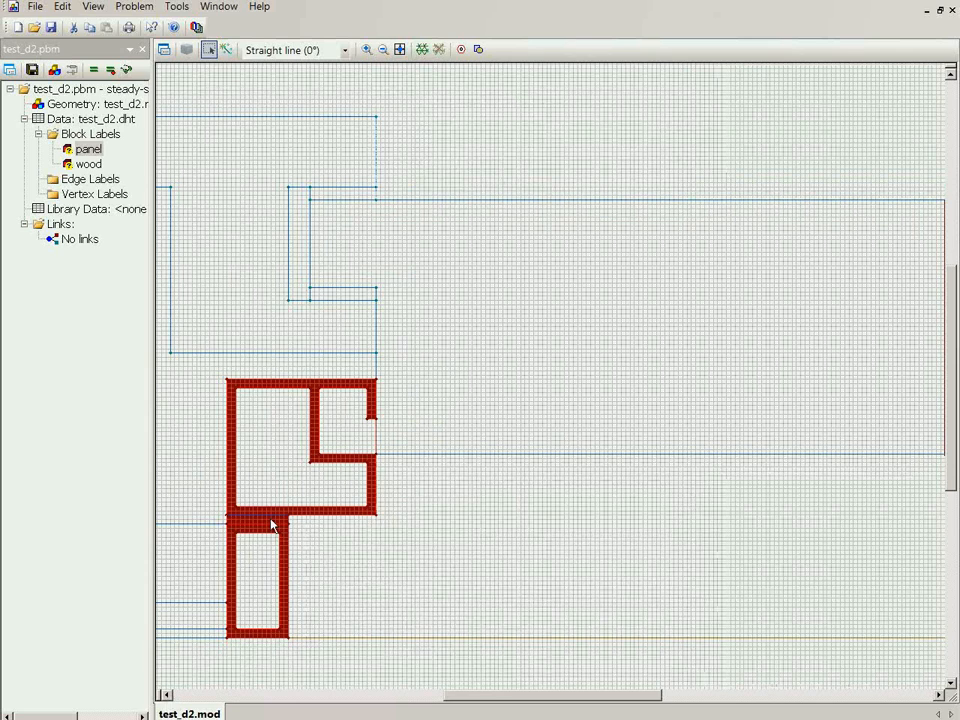
pyautogui.press('pageup')
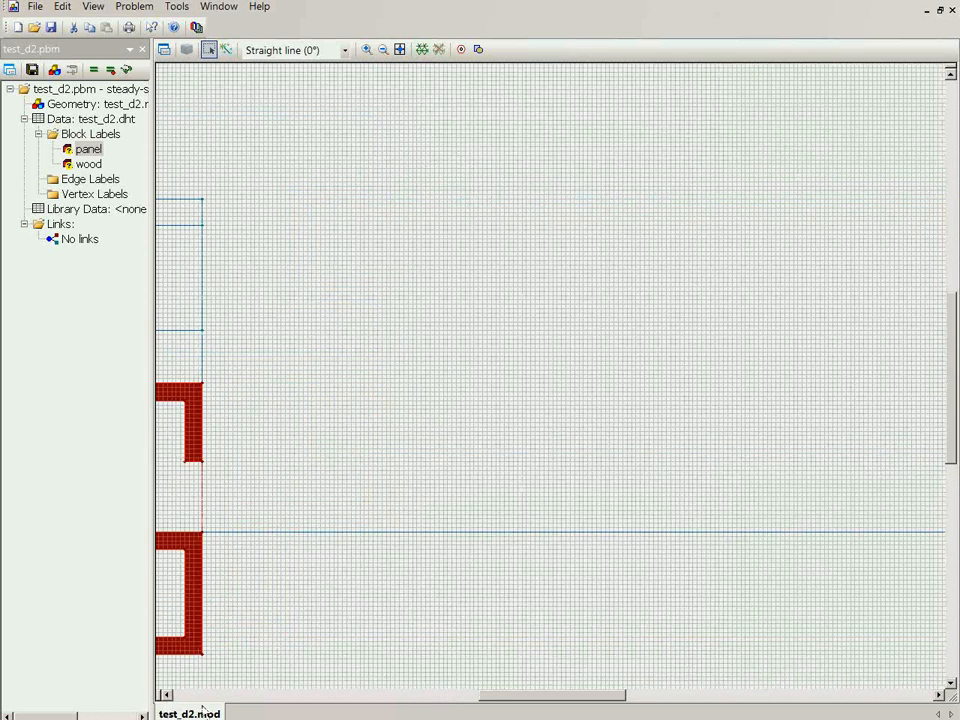
pyautogui.press('Left')
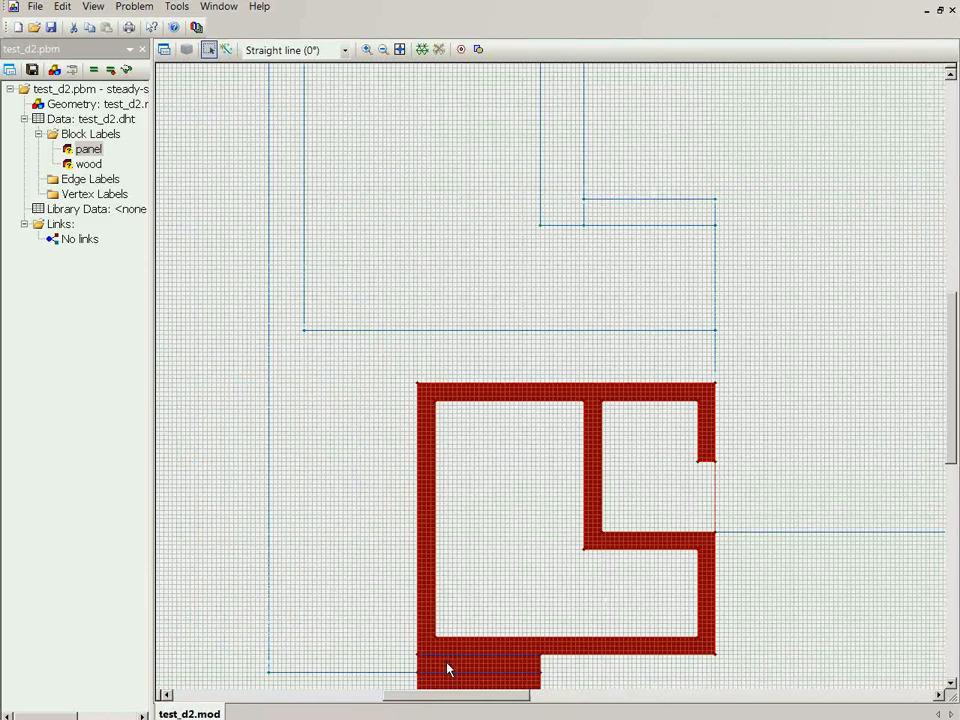
pyautogui.press('Right')
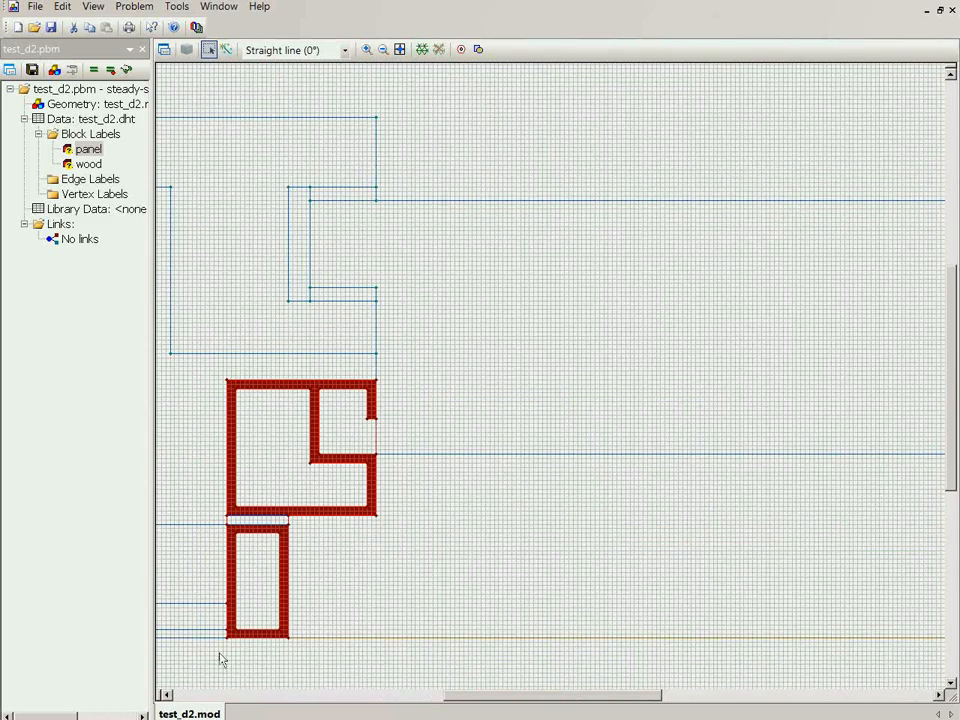
pyautogui.press('pageup')
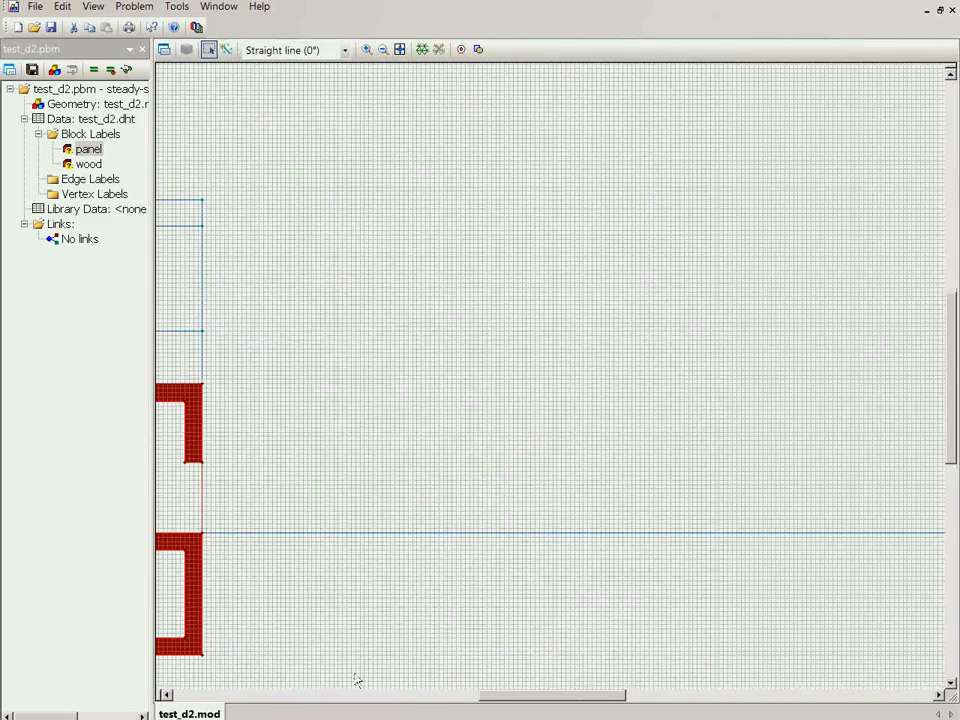
pyautogui.click(302, 695)
pyautogui.scroll(-5, 716, 460)
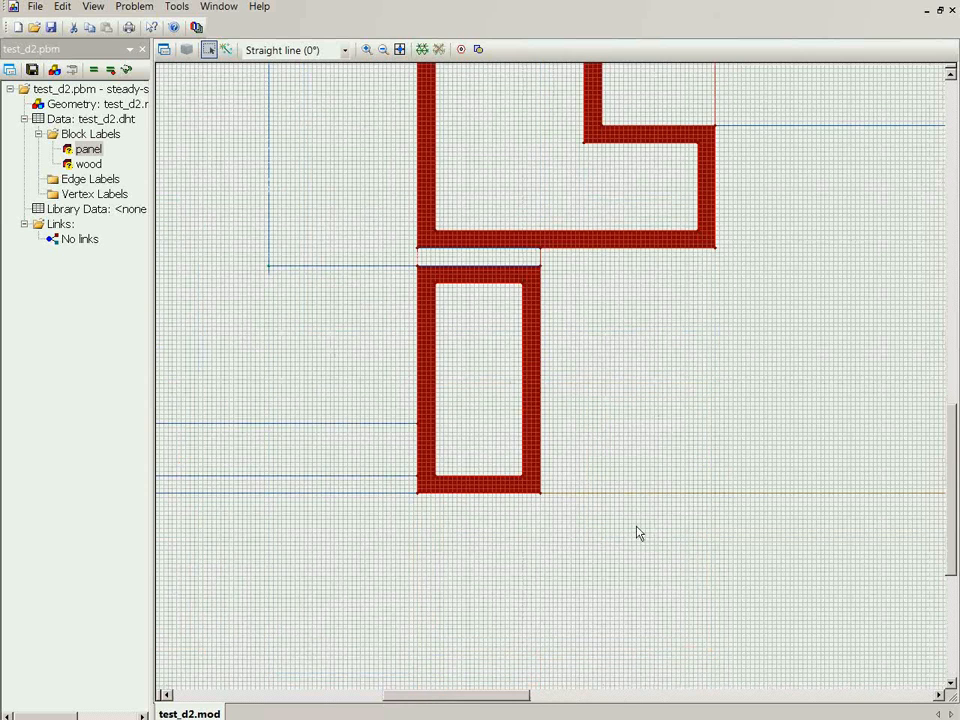
pyautogui.keyDown('ctrl'); pyautogui.click(399, 489); pyautogui.keyUp('ctrl')
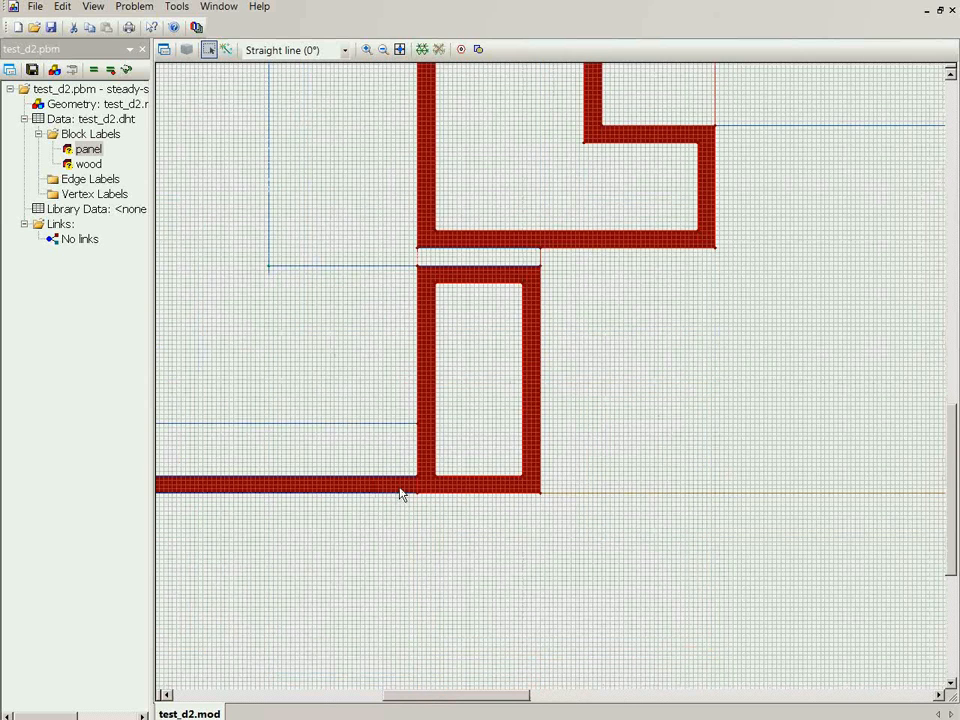
pyautogui.scroll(1, 400, 492)
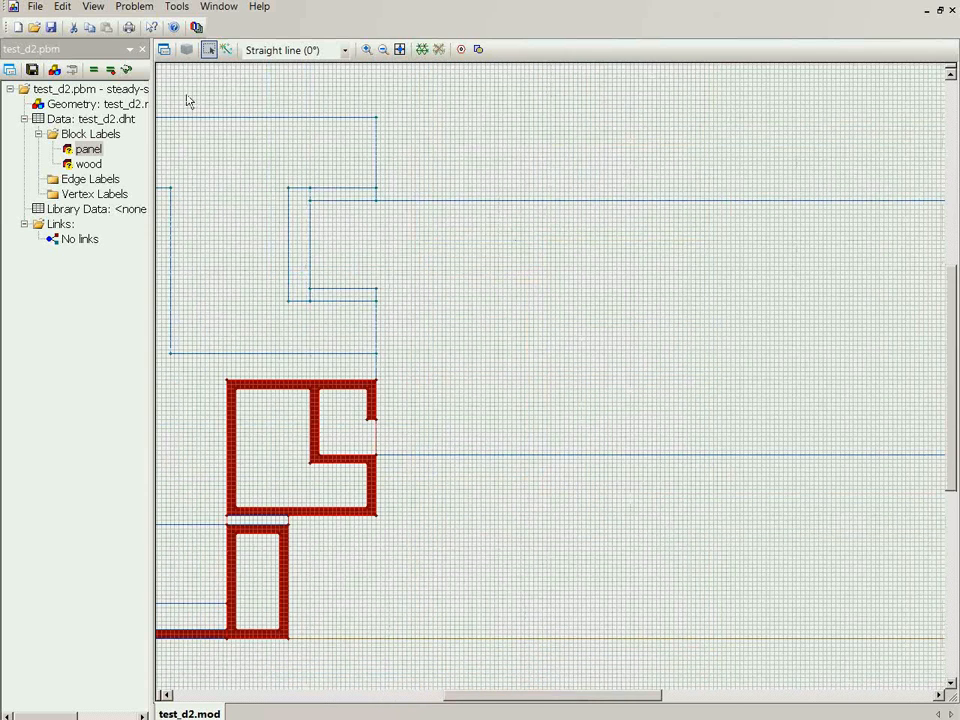
pyautogui.click(165, 50)
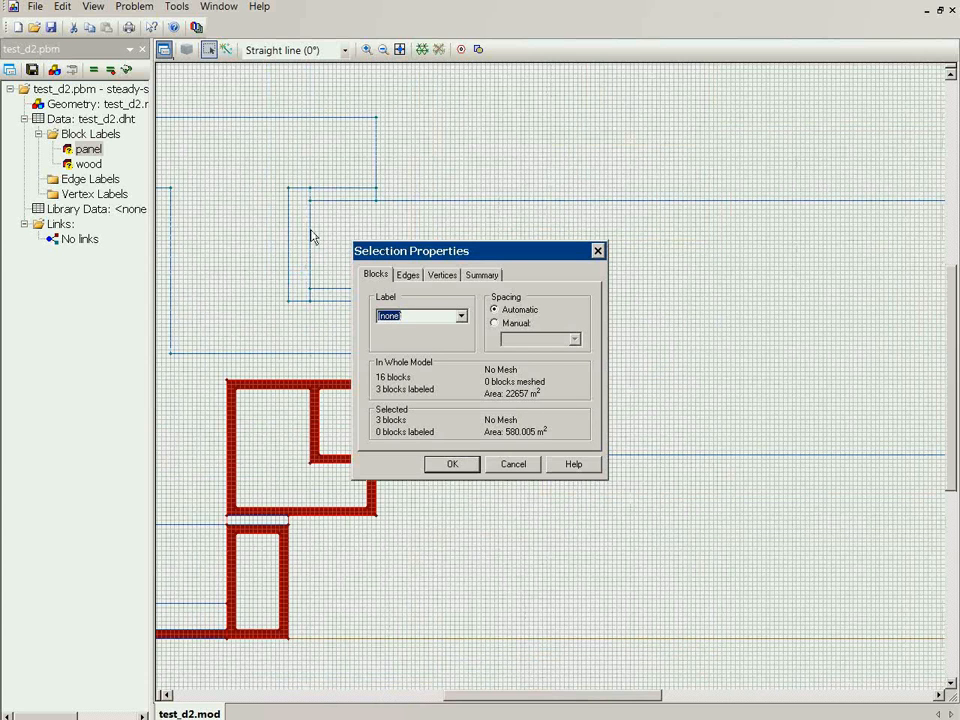
pyautogui.write('Al')
pyautogui.click(452, 464)
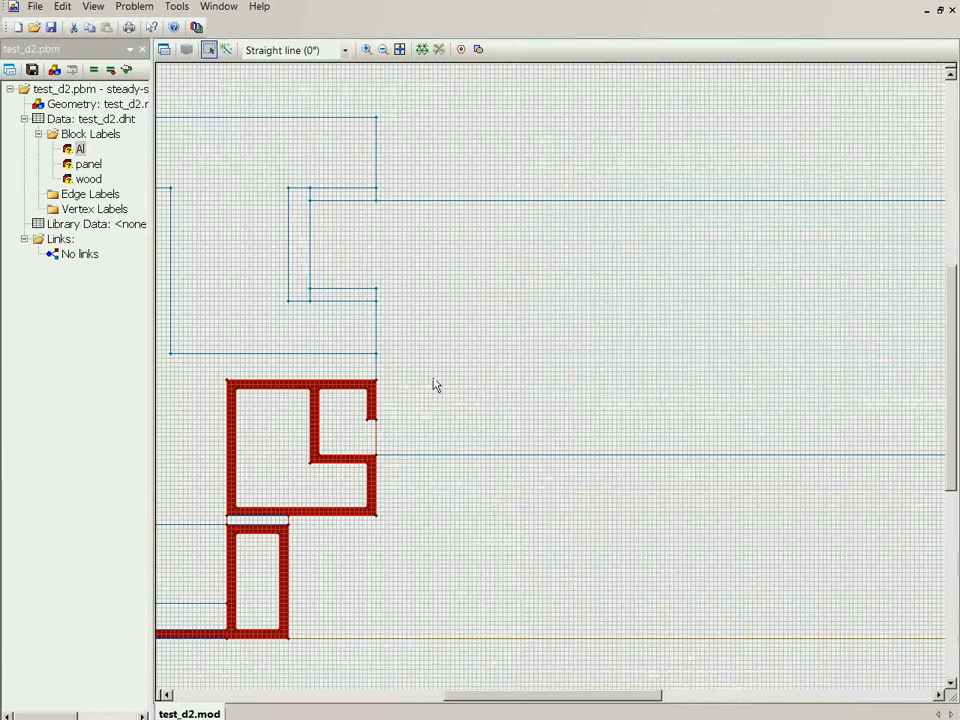
# Assign the block label rubber to the two gaskets around the panel edge and the gasket between sash and frame
pyautogui.moveTo(300, 283); pyautogui.dragTo(396, 317)
pyautogui.keyDown('ctrl'); pyautogui.click(366, 197); pyautogui.keyUp('ctrl')
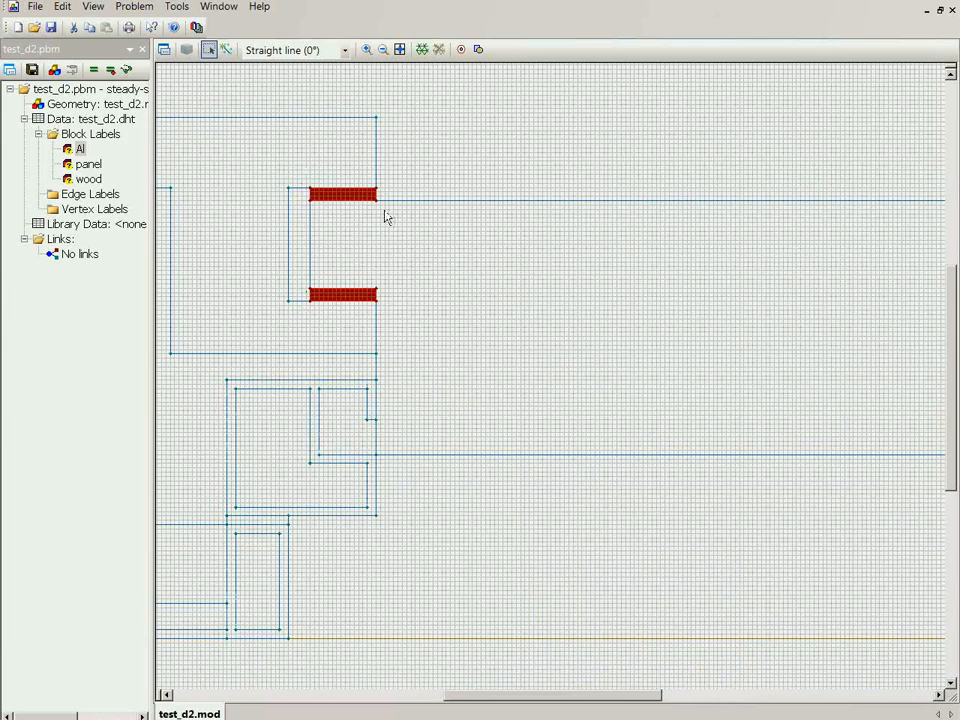
pyautogui.click(166, 695)
pyautogui.click(166, 695)
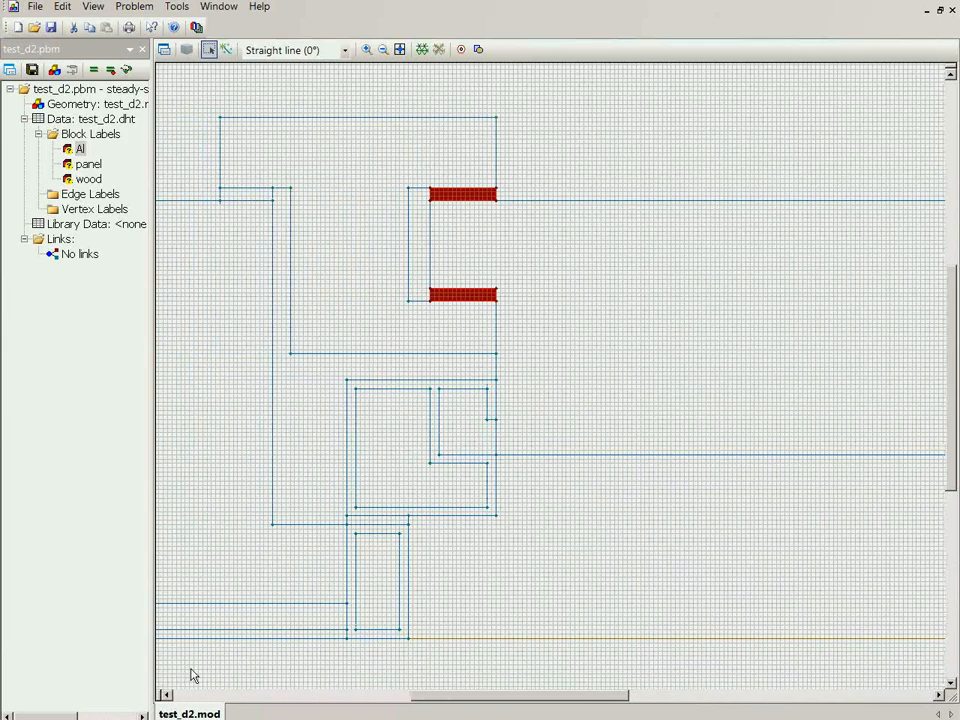
pyautogui.keyDown('ctrl'); pyautogui.click(277, 217); pyautogui.keyUp('ctrl')
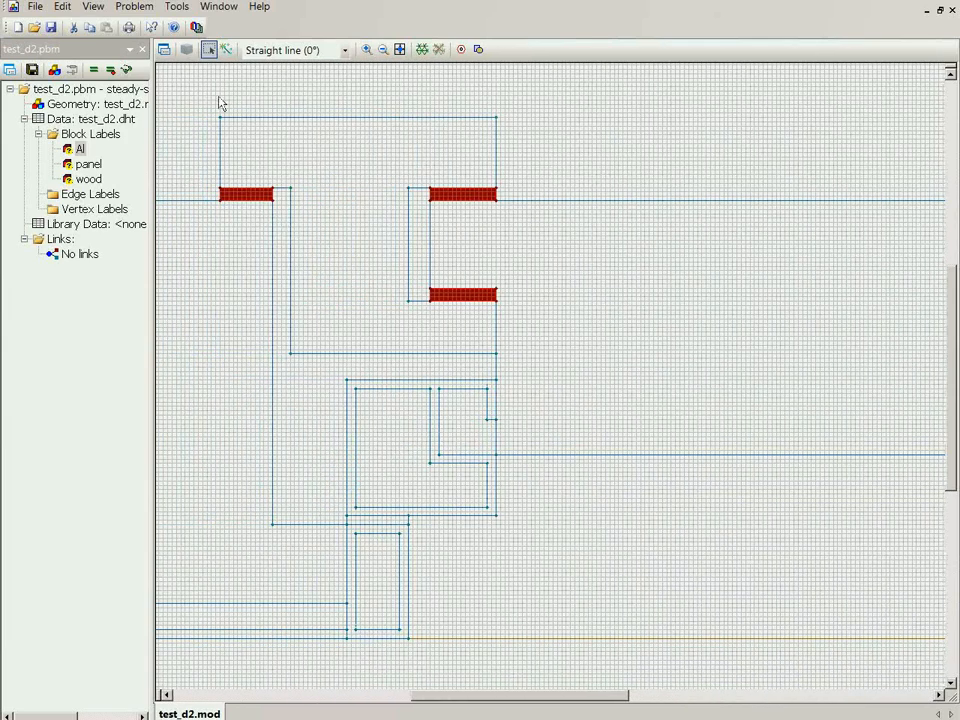
pyautogui.click(164, 49)
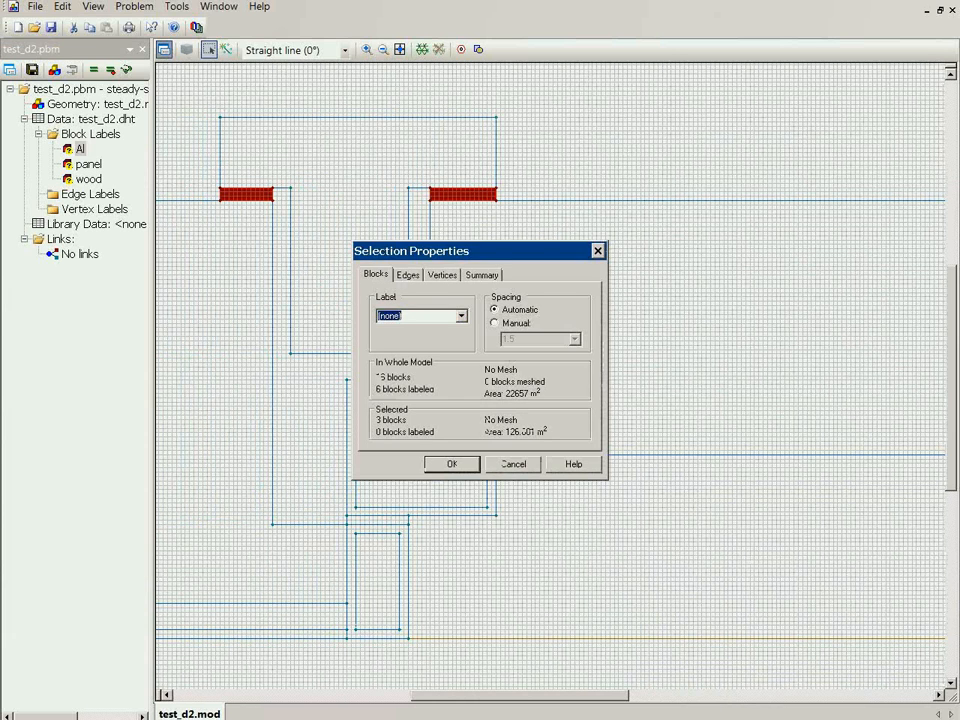
pyautogui.write('rubber')
pyautogui.press('Return')
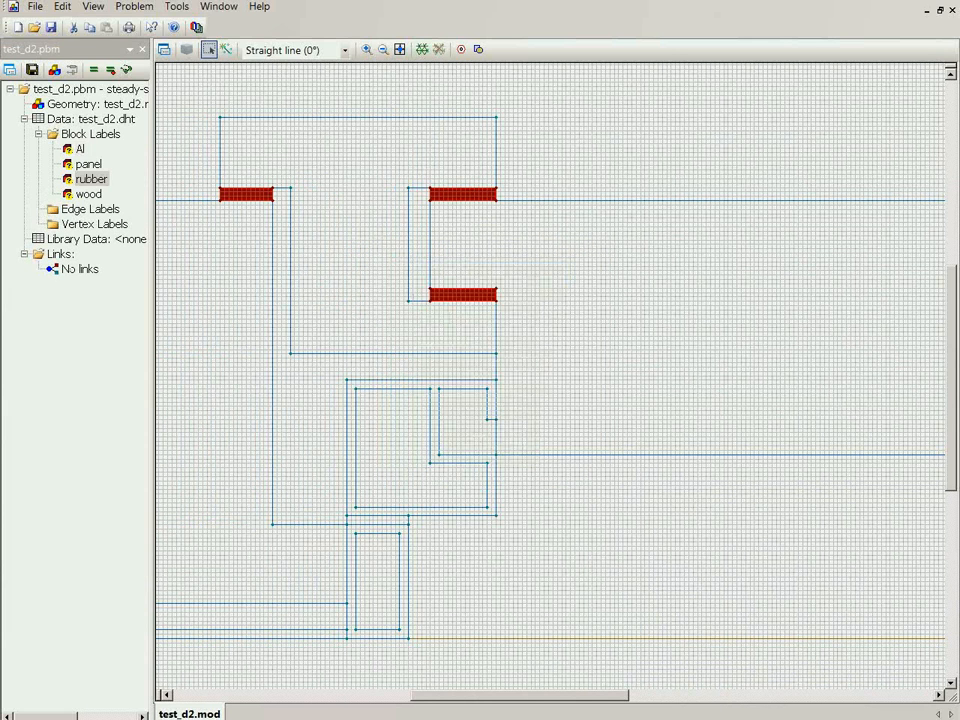
# Assign the block label air1 to the flat cavity between the wooden frame and the aluminium strip
pyautogui.click(320, 618)
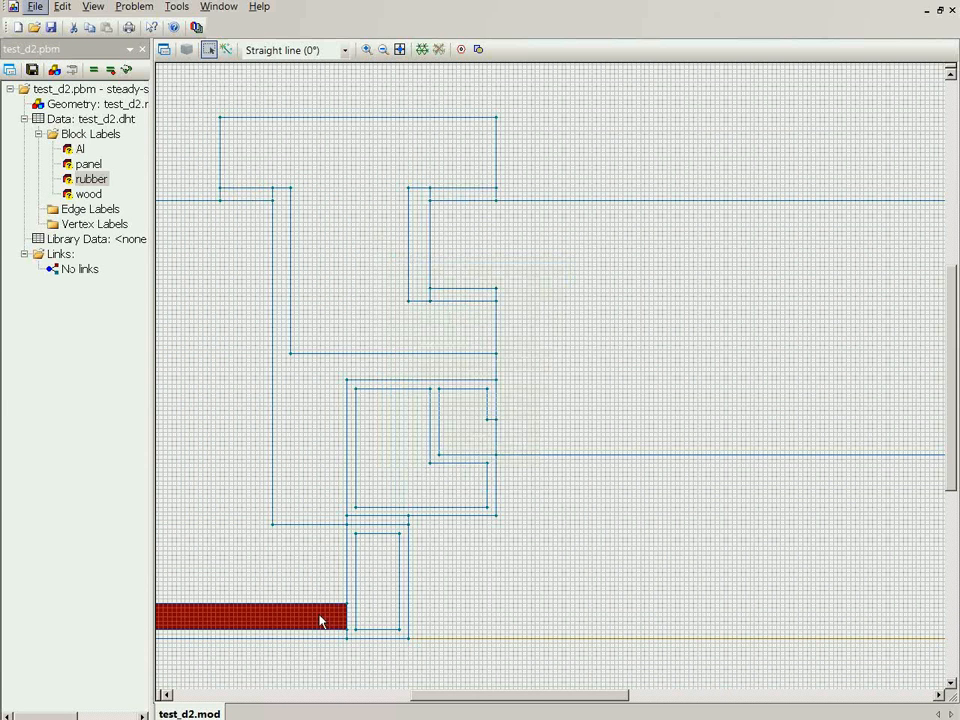
pyautogui.click(163, 52)
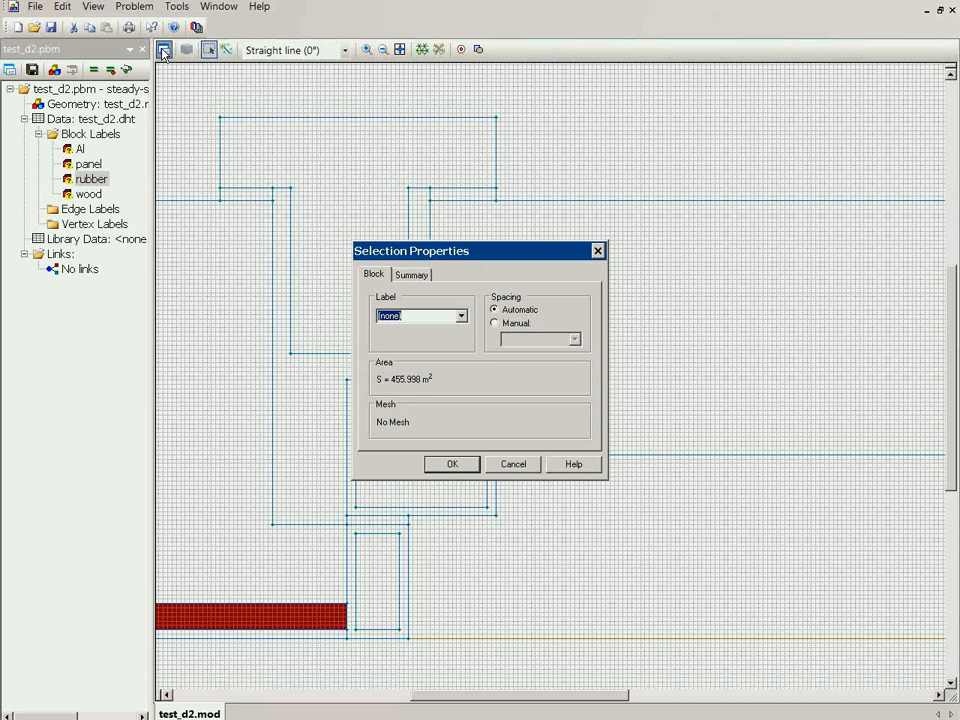
pyautogui.write('air1')
pyautogui.press('Return')
# Assign the block label air2 to the rectangular cavity inside the lower aluminium profile
pyautogui.click(366, 563)
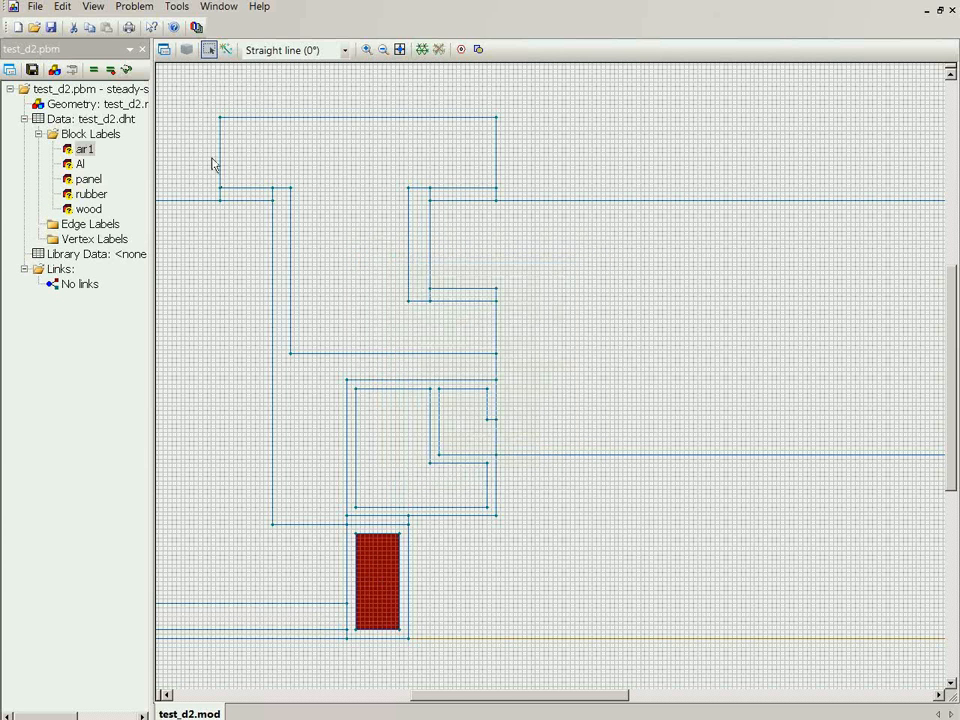
pyautogui.click(163, 51)
pyautogui.write('al')
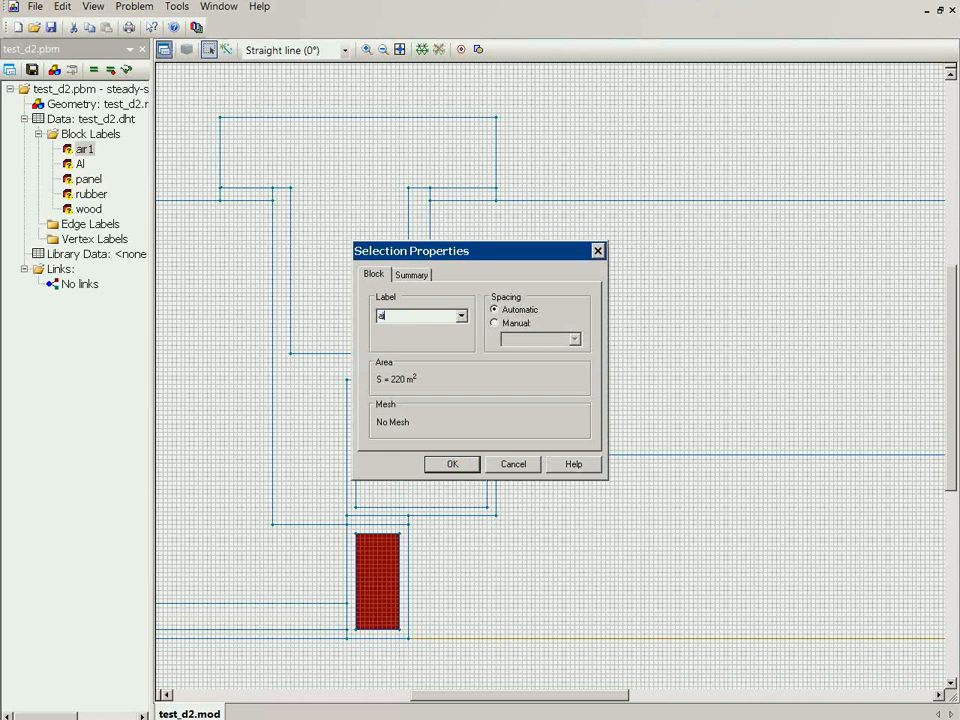
pyautogui.press('Return')
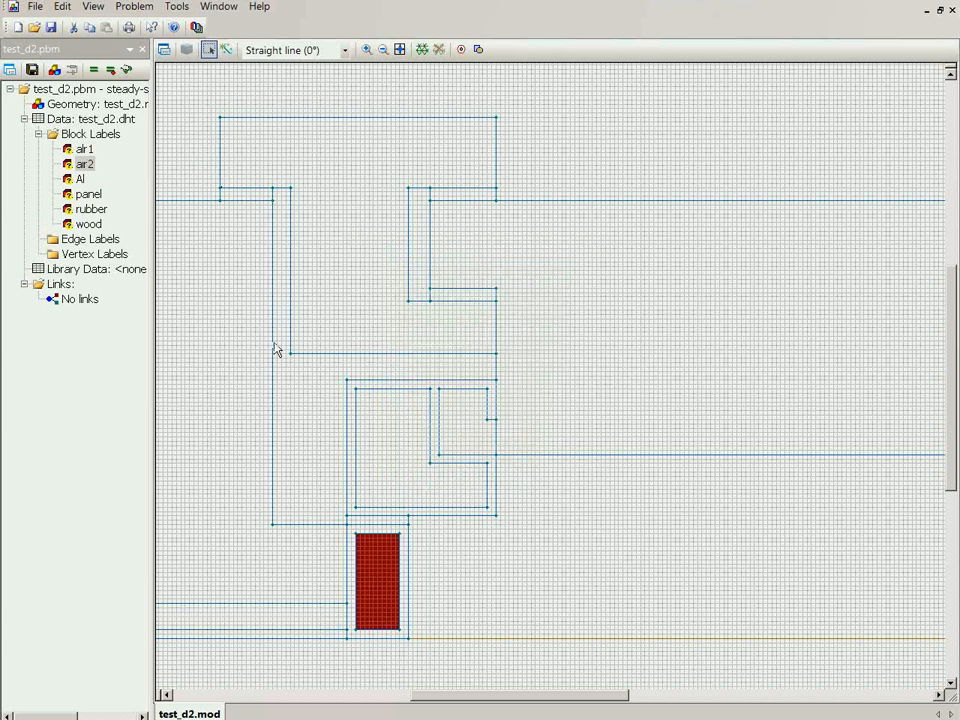
# Assign the block label air3 to the branched cavity between the wooden frame, the sash and the upper aluminium profile
pyautogui.click(305, 388)
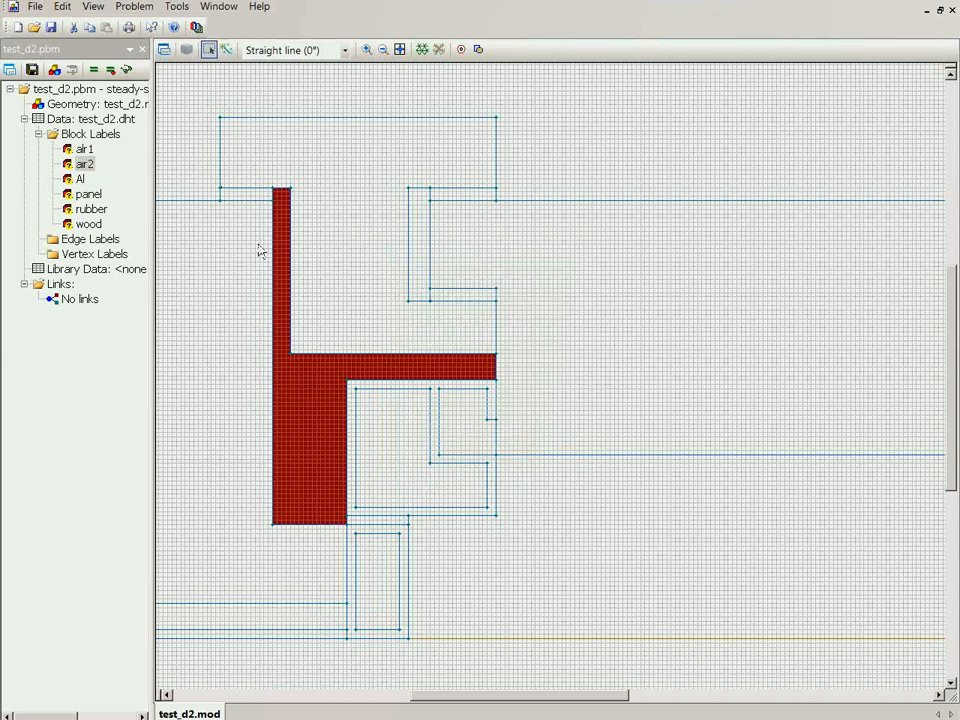
pyautogui.click(163, 51)
pyautogui.write('air')
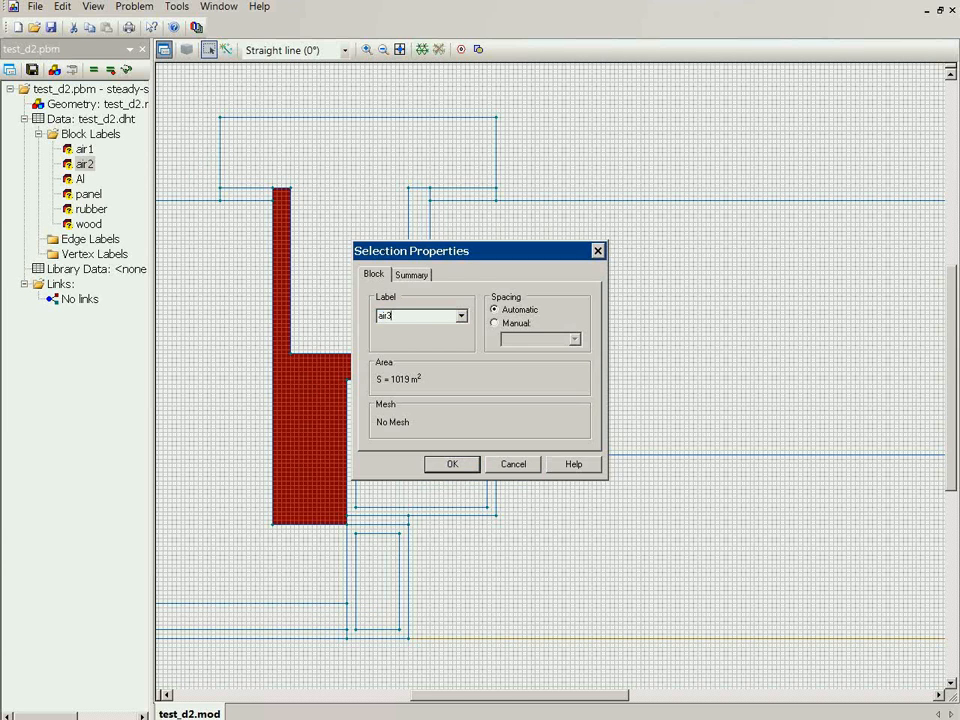
pyautogui.write('3')
pyautogui.press('Return')
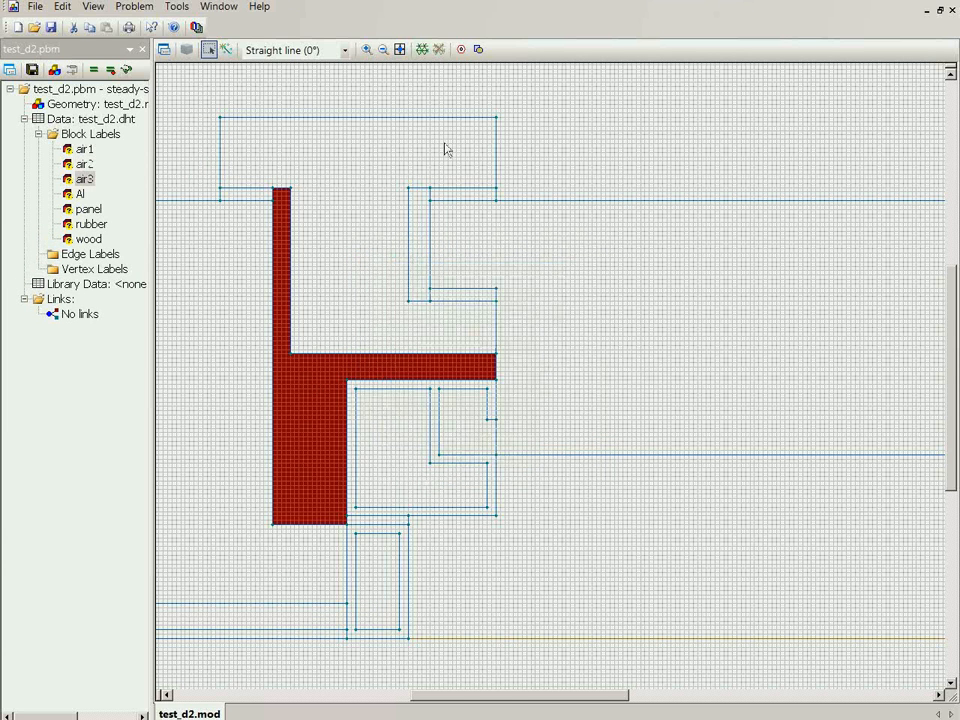
# Assign the block label air4 to the narrow vertical cavity between the wooden sash and the panel's end
pyautogui.click(421, 262)
pyautogui.click(163, 51)
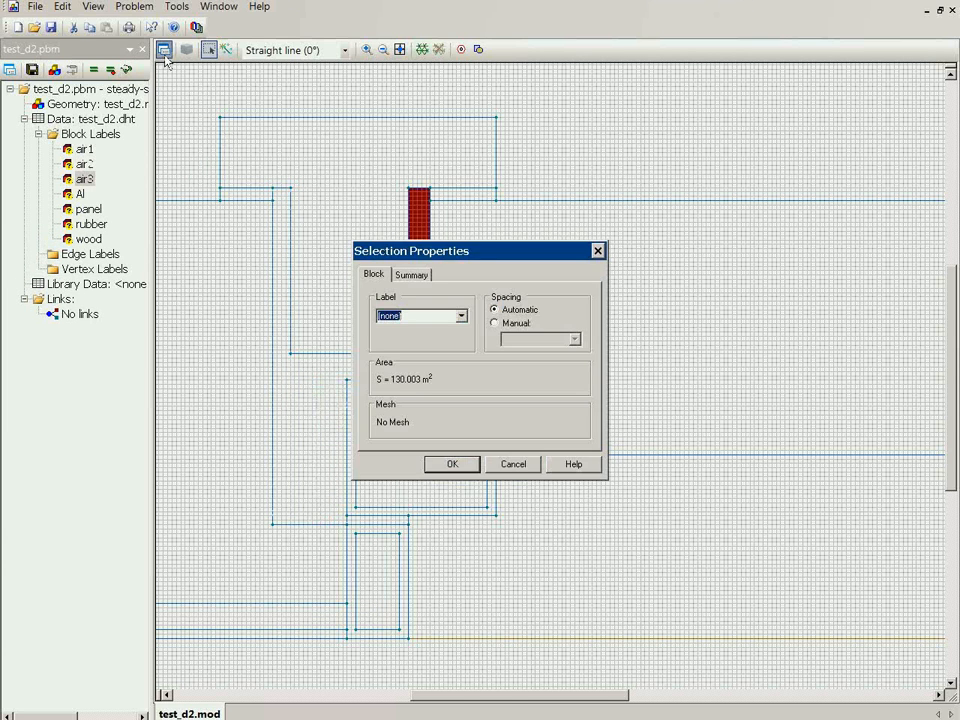
pyautogui.write('al')
pyautogui.write('r4')
pyautogui.press('Return')
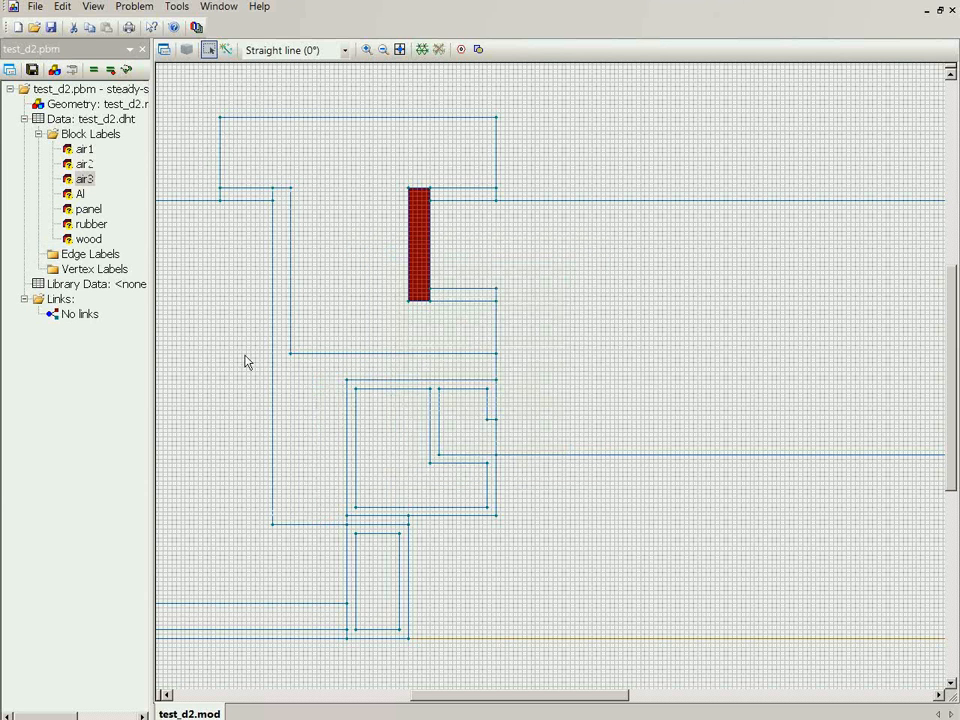
# Assign the block label air5 to the L-shaped cavity inside the upper aluminium profile
pyautogui.click(394, 437)
pyautogui.click(164, 51)
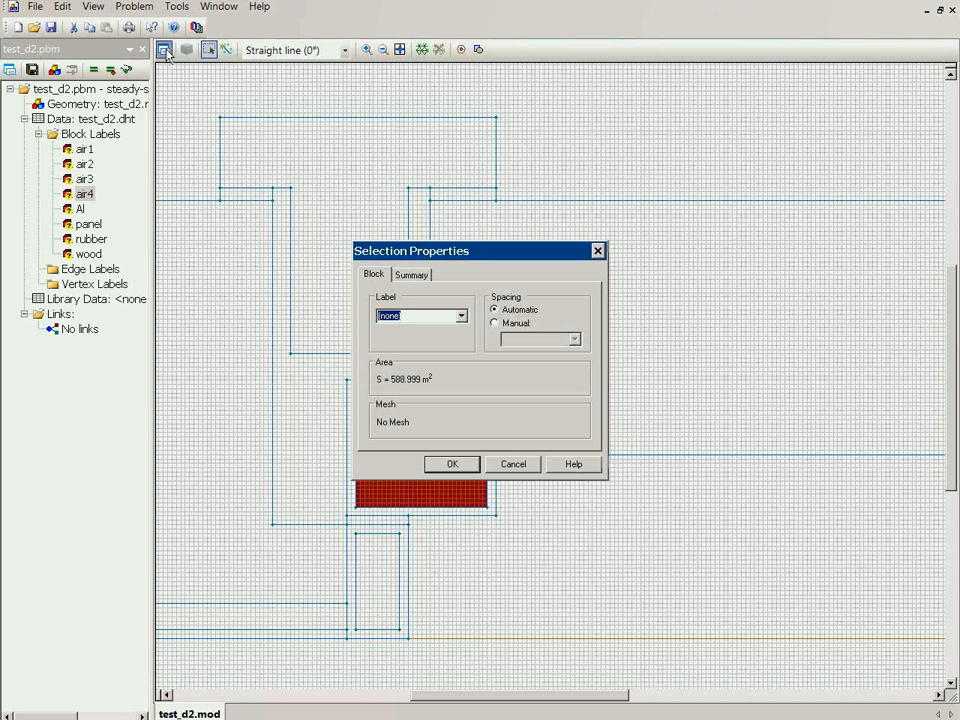
pyautogui.write('air5')
pyautogui.press('Return')
# Assign the block label air6 to the small stepped cavity between the upper aluminium profile and the panel
pyautogui.click(447, 408)
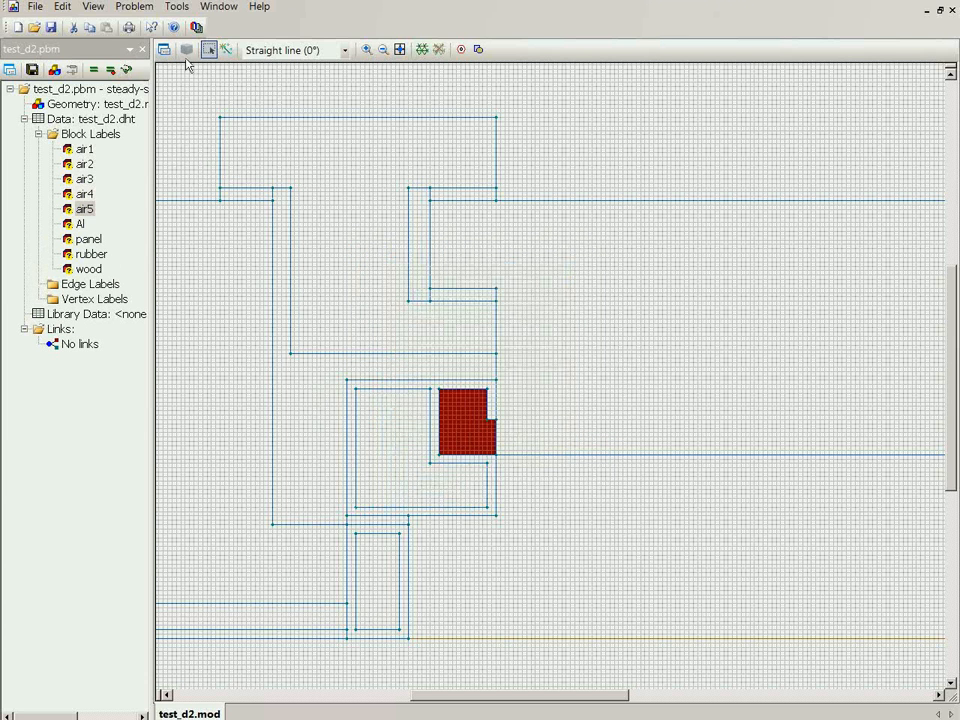
pyautogui.click(166, 54)
pyautogui.write('air6')
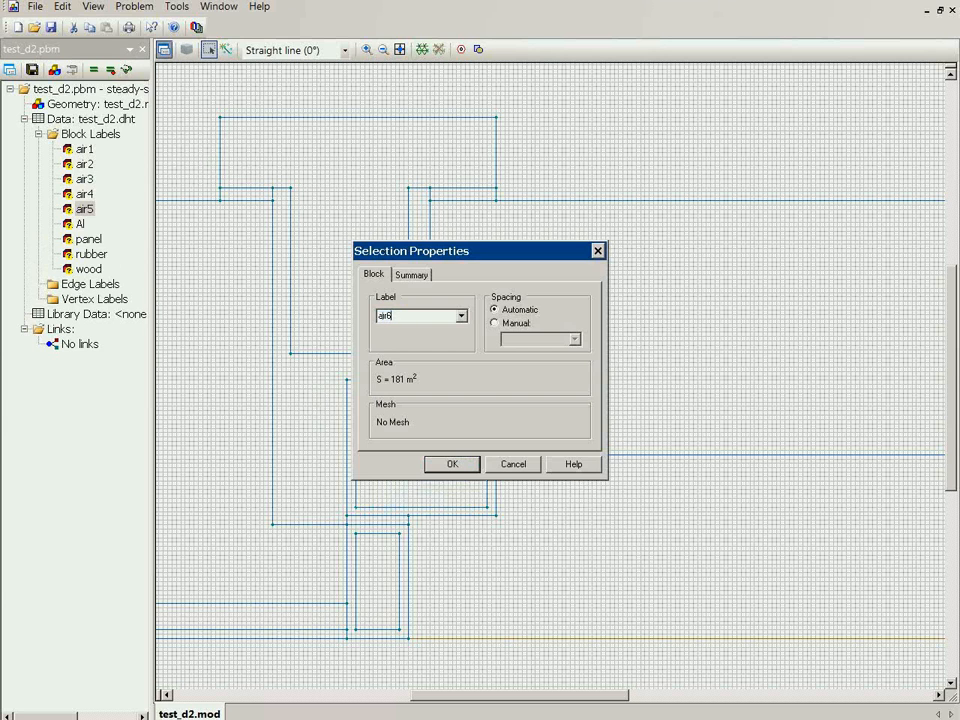
pyautogui.press('Return')
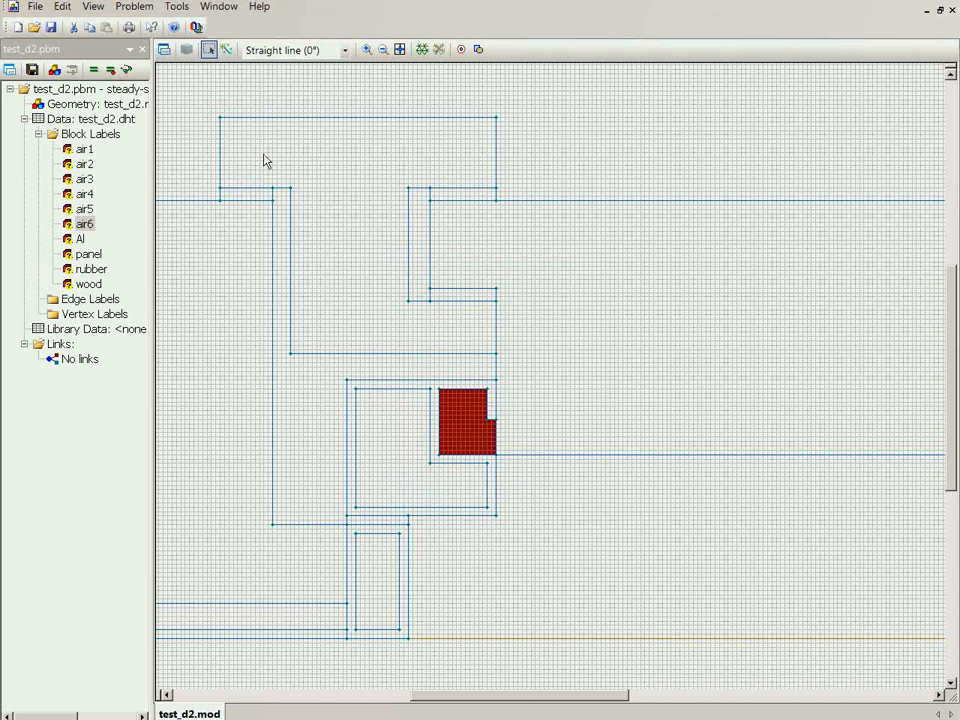
# Assign the block label air vent to the thin horizontal gap between the upper and lower aluminium profiles
pyautogui.click(366, 49)
pyautogui.moveTo(332, 499); pyautogui.dragTo(440, 551)
pyautogui.click(208, 49)
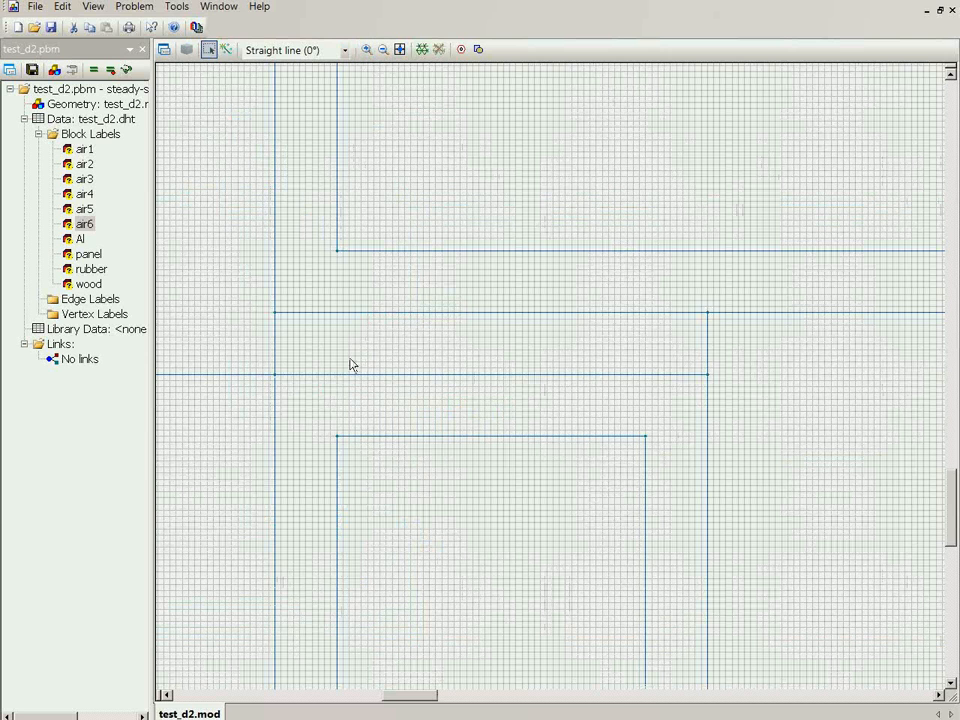
pyautogui.click(440, 366)
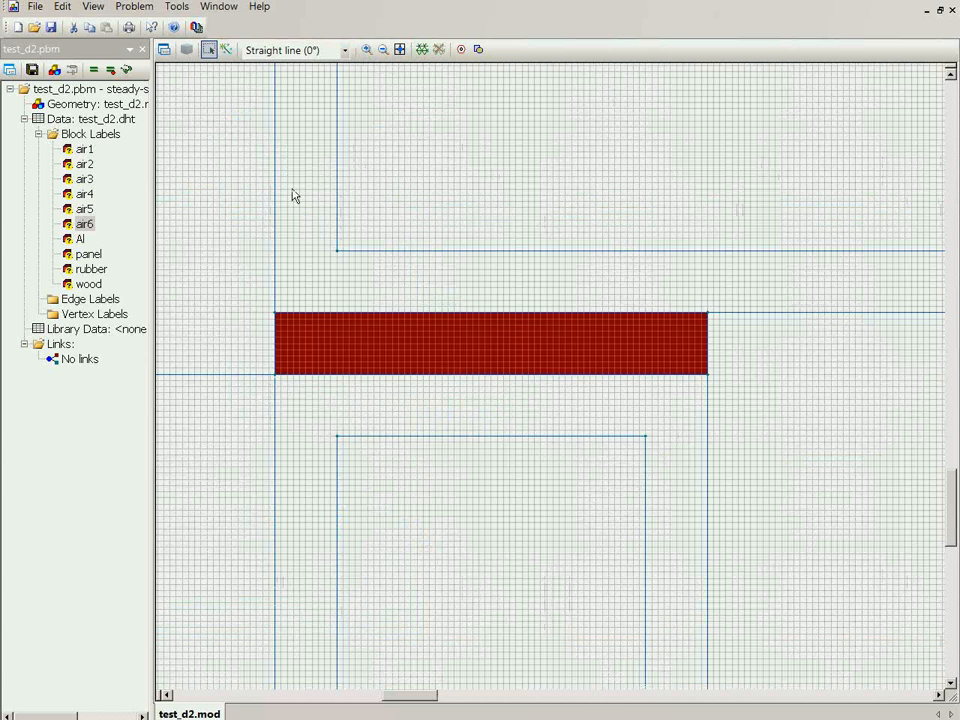
pyautogui.click(164, 49)
pyautogui.write('air')
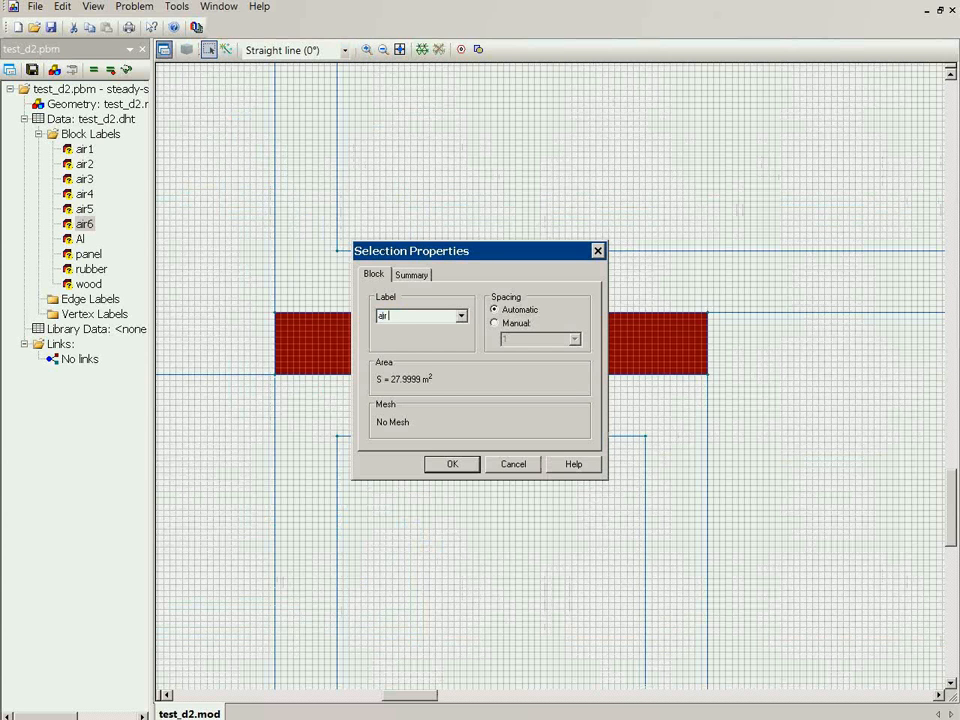
pyautogui.write(' vent')
pyautogui.click(452, 464)
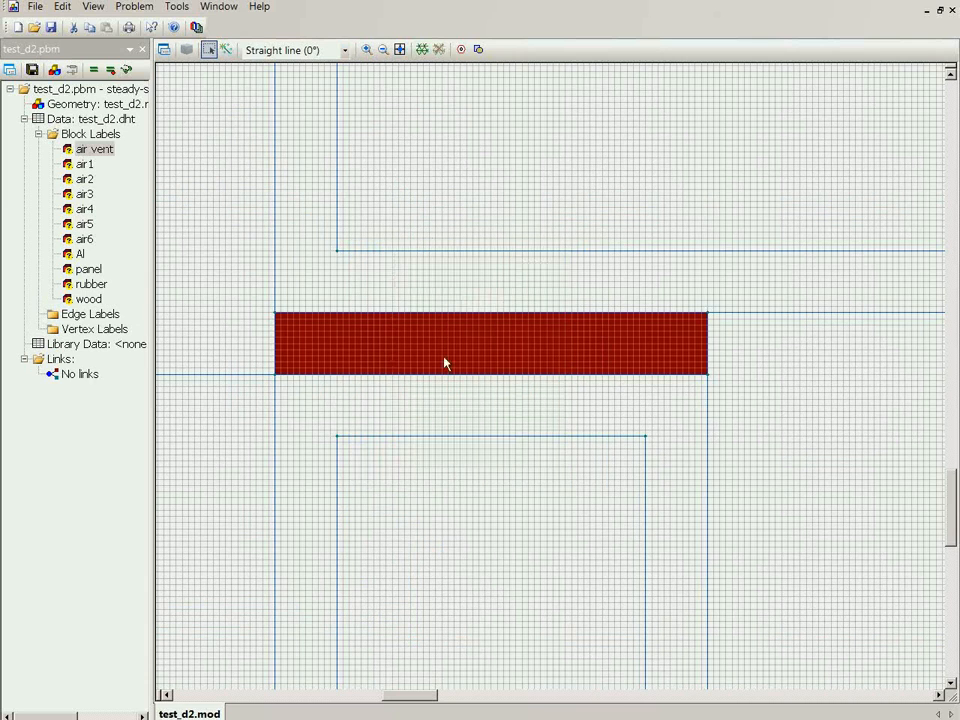
# Check in the full model which blocks carry each label: air1 to air6, air vent, Al, panel, rubber and wood
pyautogui.click(400, 50)
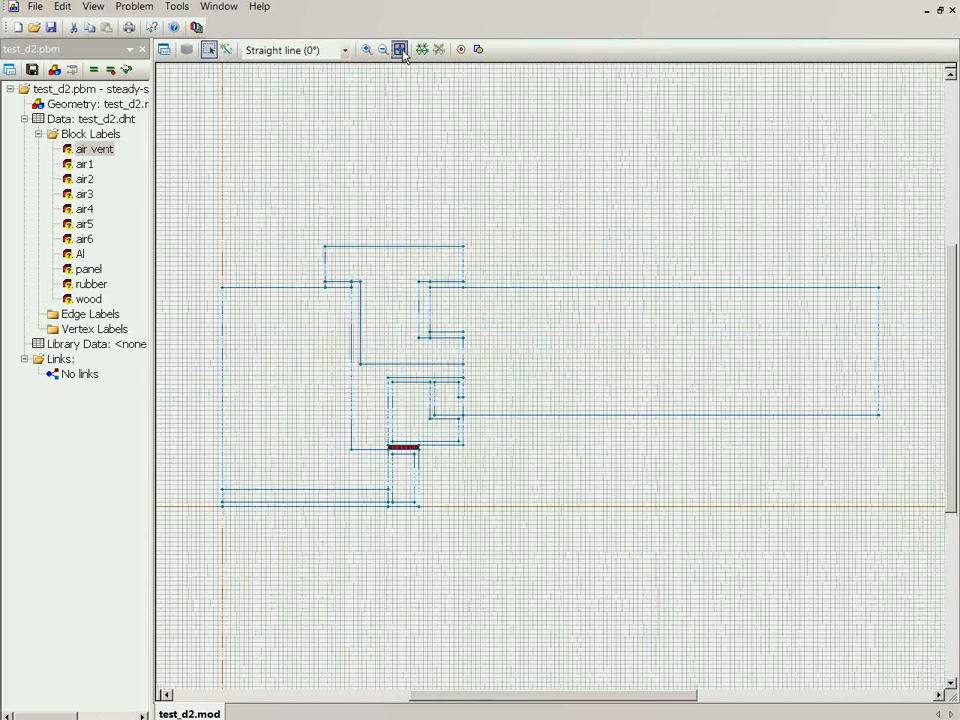
pyautogui.click(85, 164)
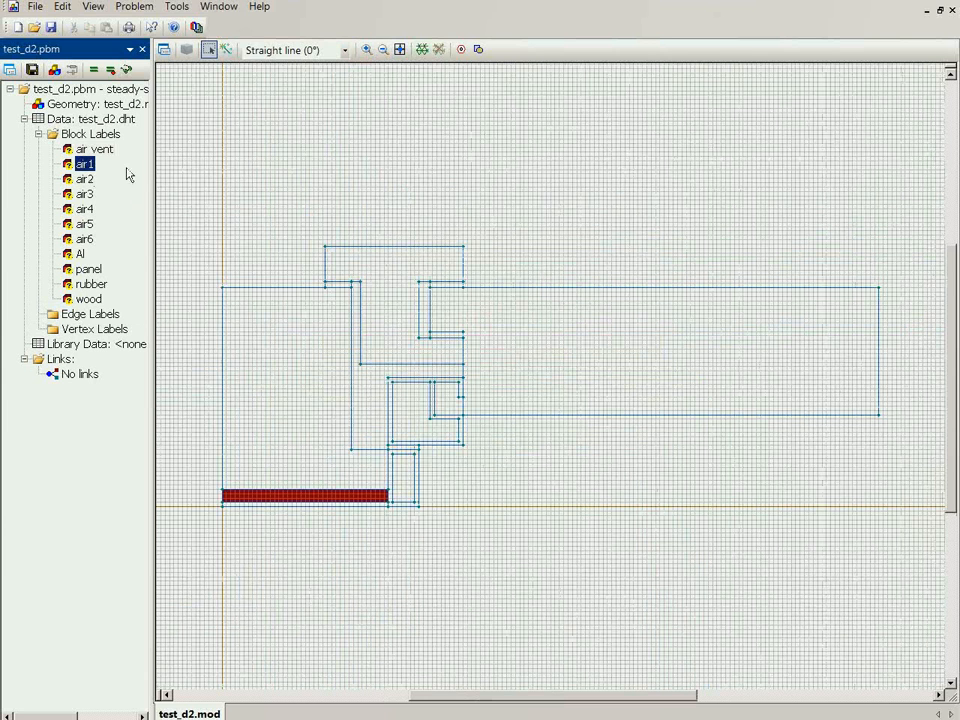
pyautogui.press('Down')
pyautogui.press('Down')
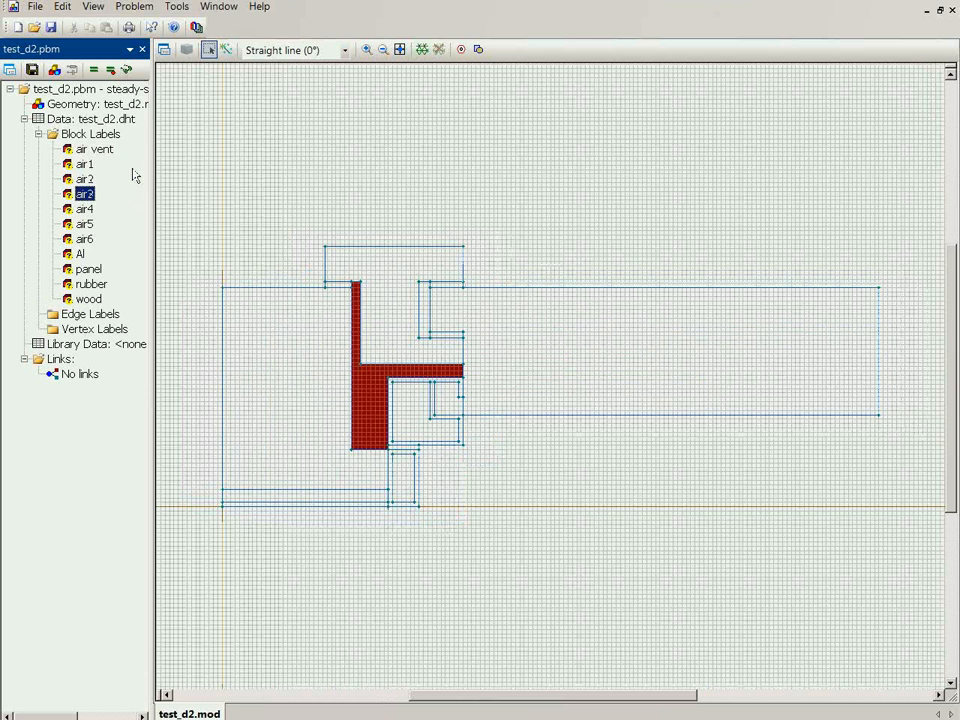
pyautogui.press('Down')
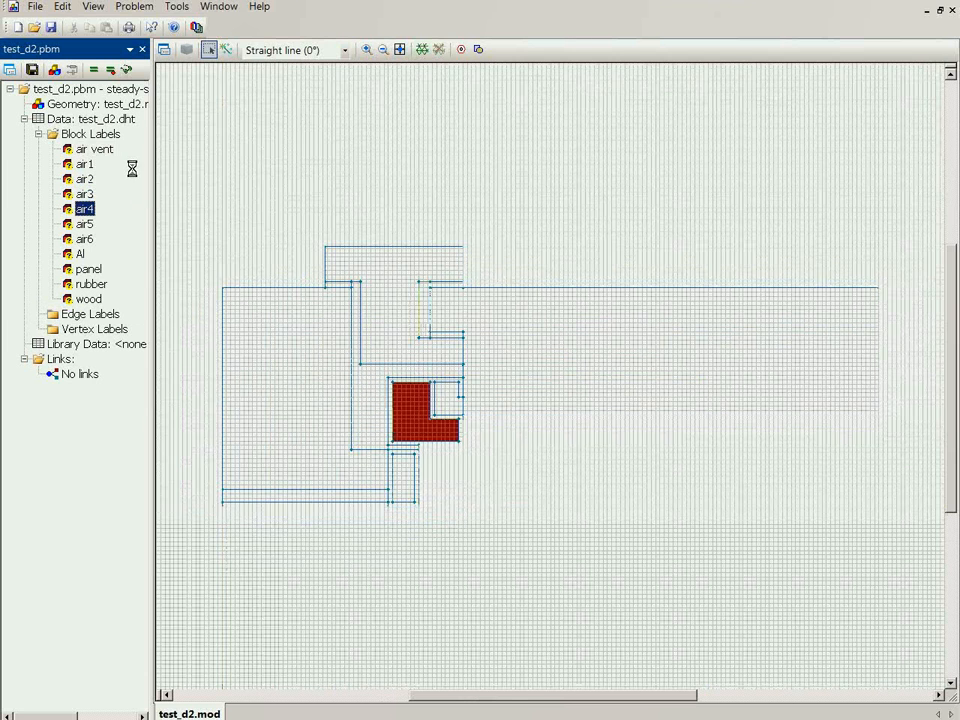
pyautogui.press('Down')
pyautogui.press('Down')
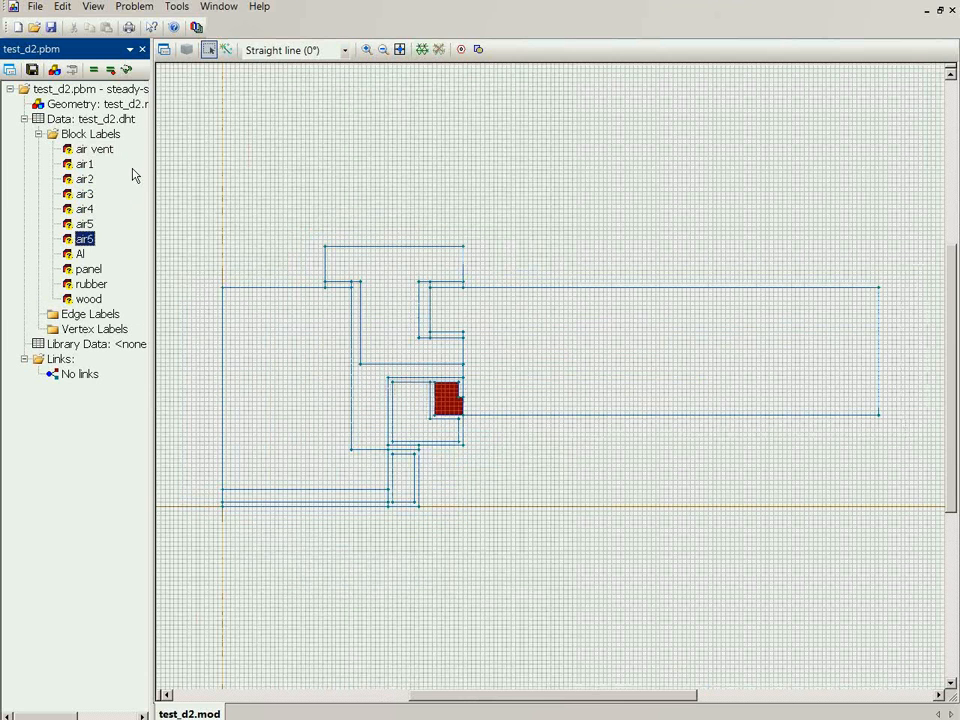
pyautogui.click(70, 151)
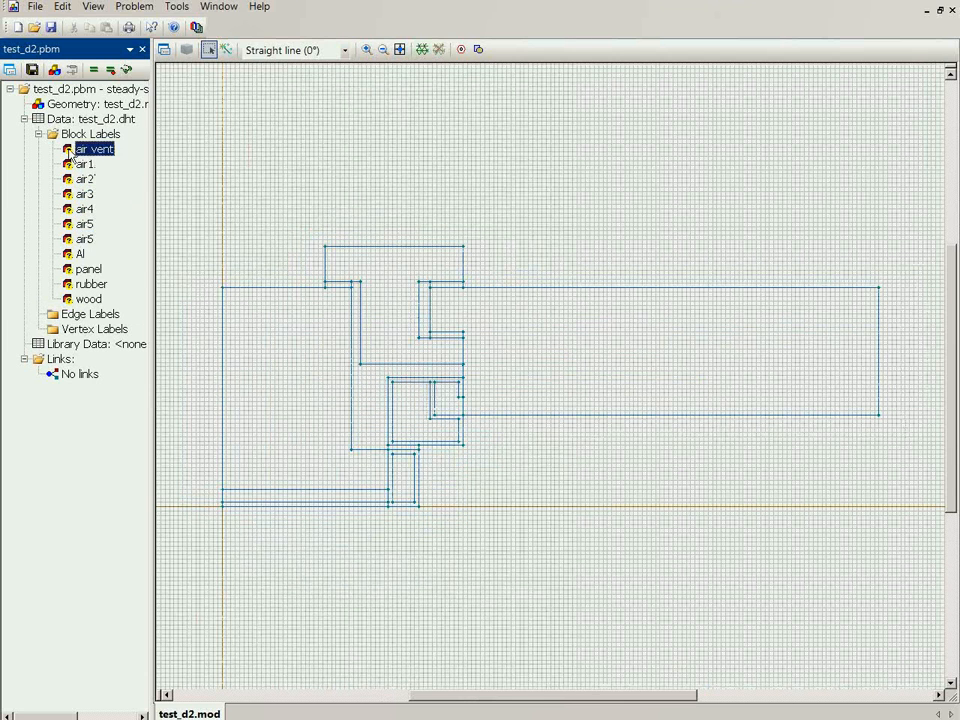
pyautogui.click(80, 255)
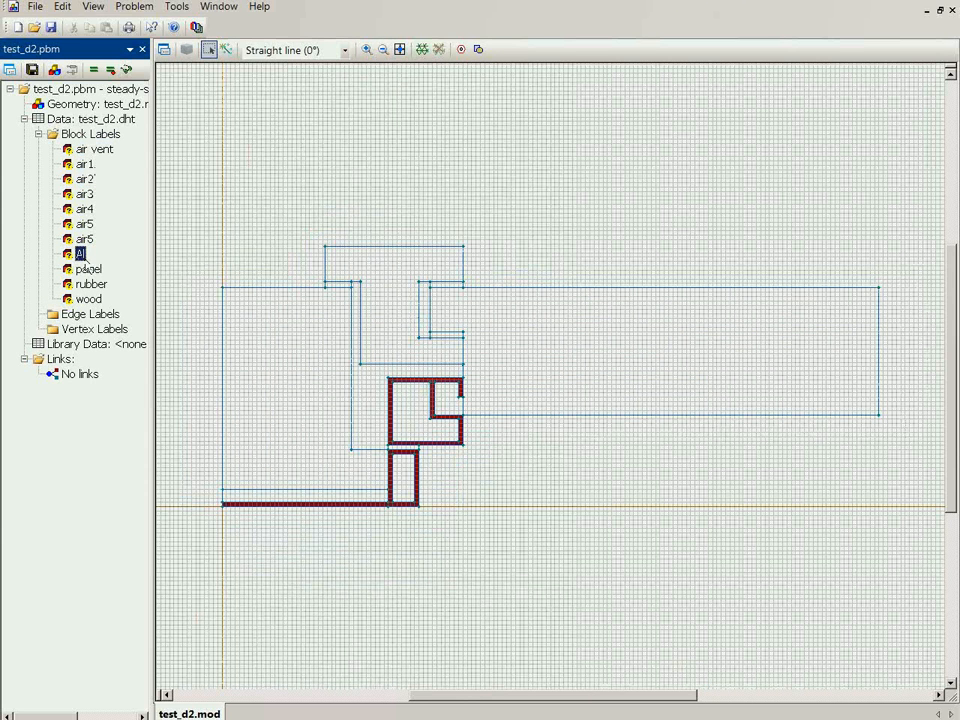
pyautogui.click(89, 270)
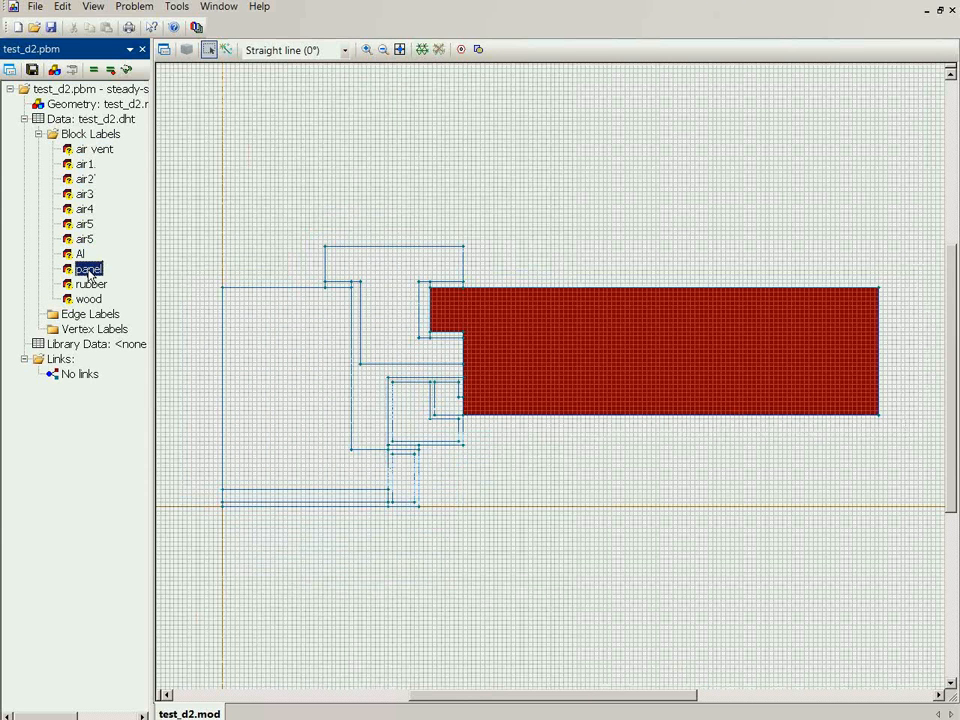
pyautogui.click(91, 286)
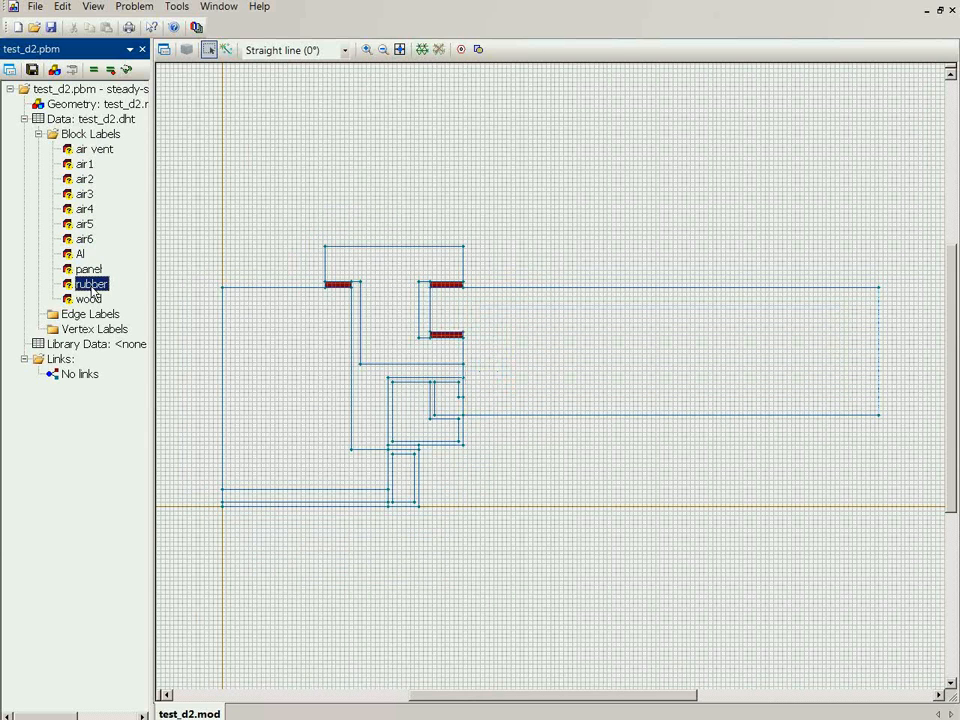
pyautogui.click(89, 300)
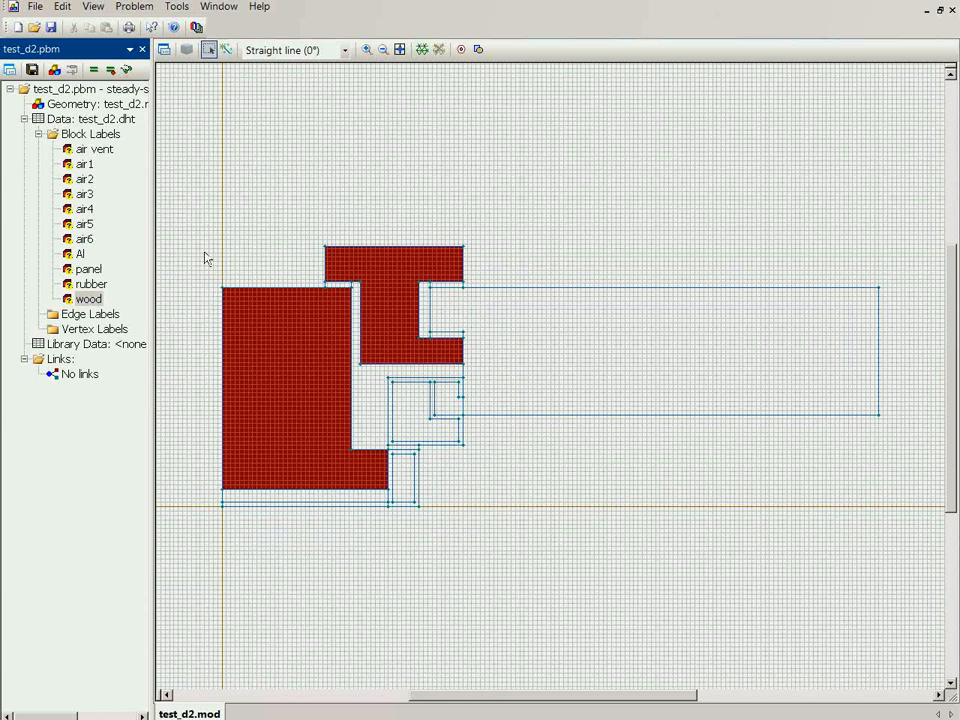
# Assign the edge label air horz +20 to all the upper outer boundary edges of the frame, sash and panel
pyautogui.moveTo(190, 210); pyautogui.dragTo(329, 317)
pyautogui.moveTo(330, 315); pyautogui.dragTo(332, 313)
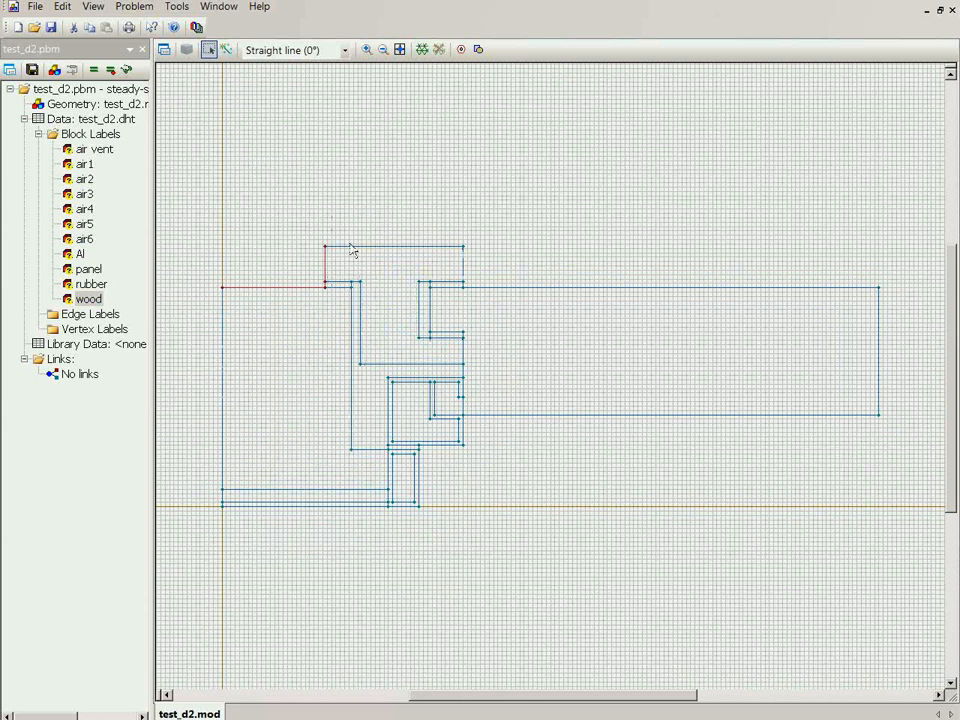
pyautogui.moveTo(300, 234); pyautogui.dragTo(511, 296)
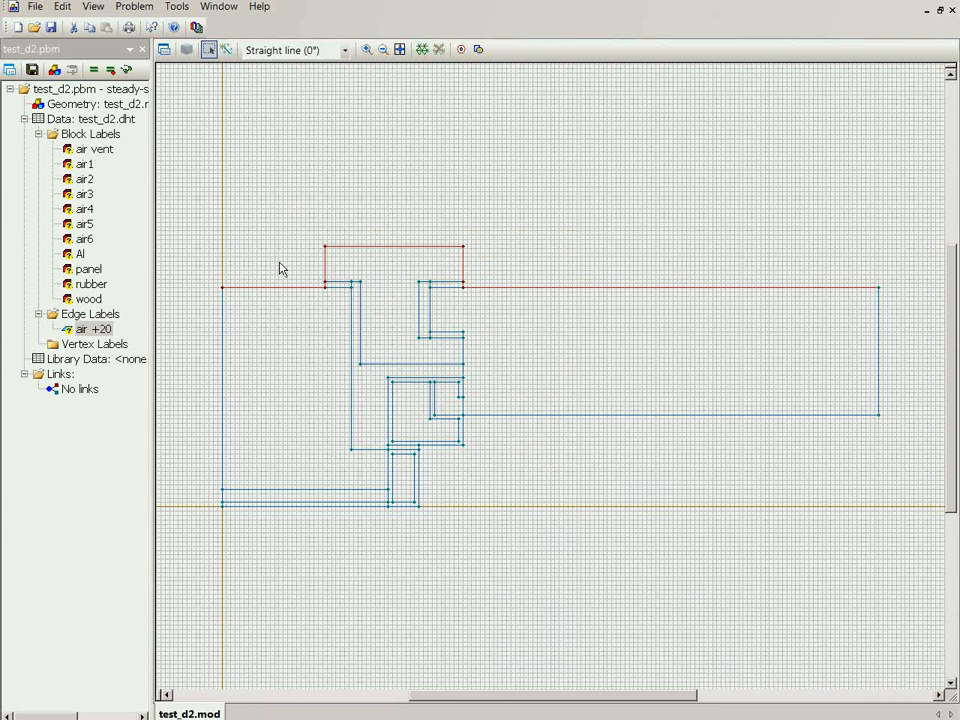
pyautogui.click(160, 52)
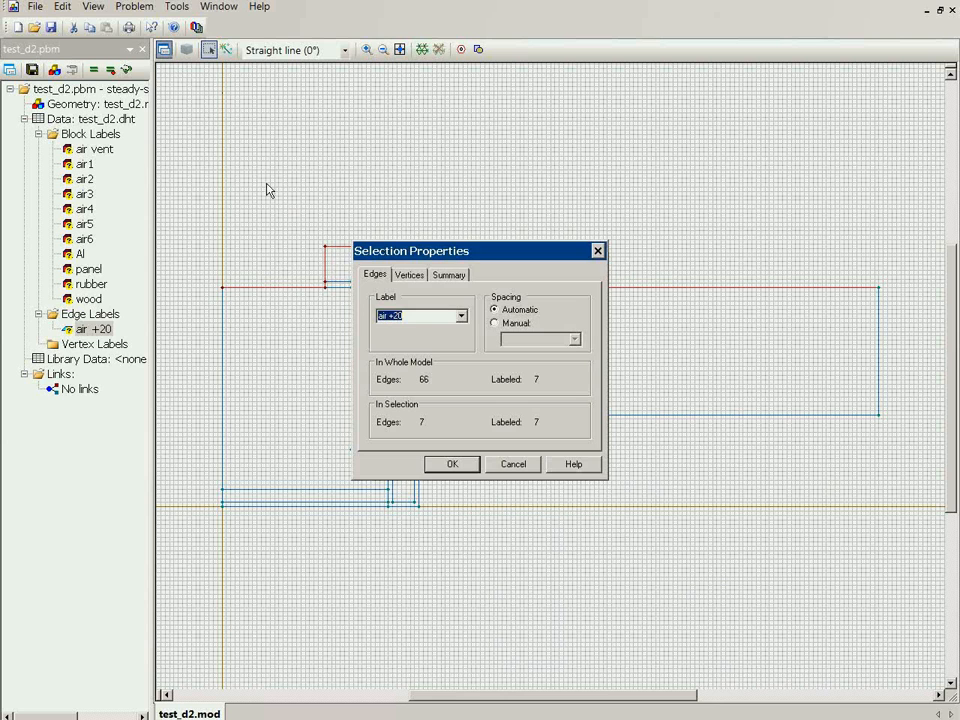
pyautogui.click(391, 319)
pyautogui.write('horz')
pyautogui.click(435, 466)
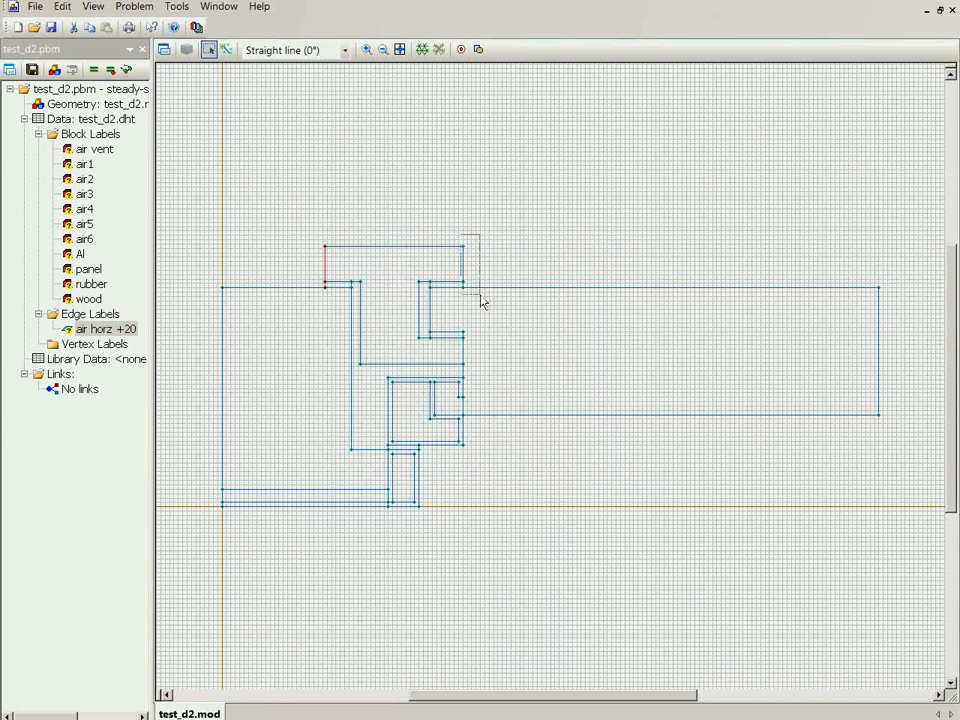
# Assign the edge label air муке +20 to the vertical outer edges at both ends of the raised sash and its gaskets
pyautogui.click(164, 50)
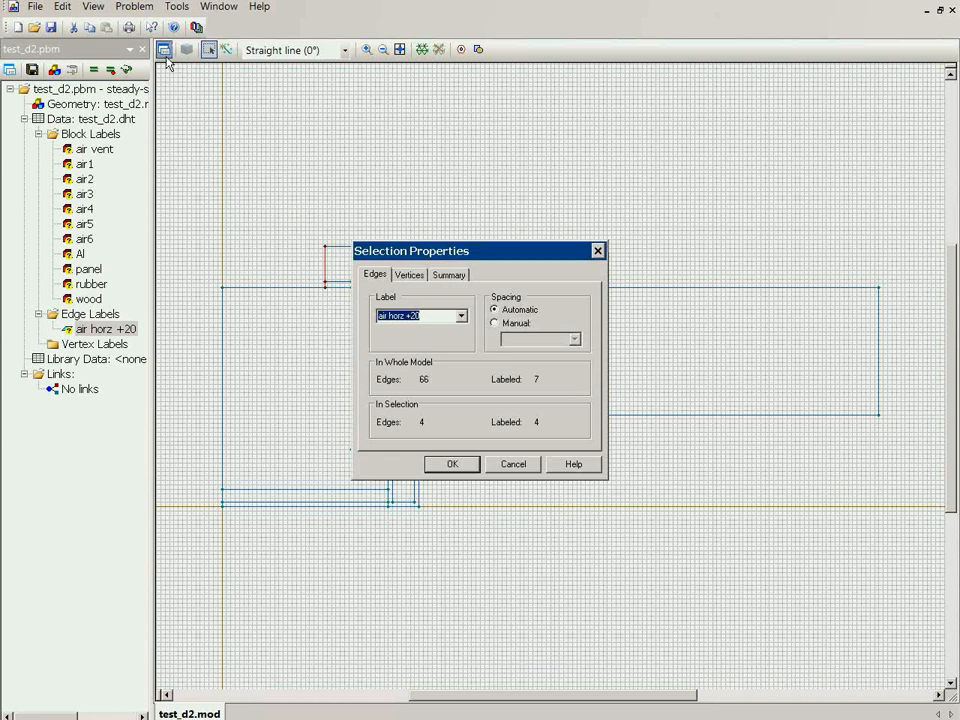
pyautogui.press('End')
pyautogui.write('муке')
pyautogui.press('Return')
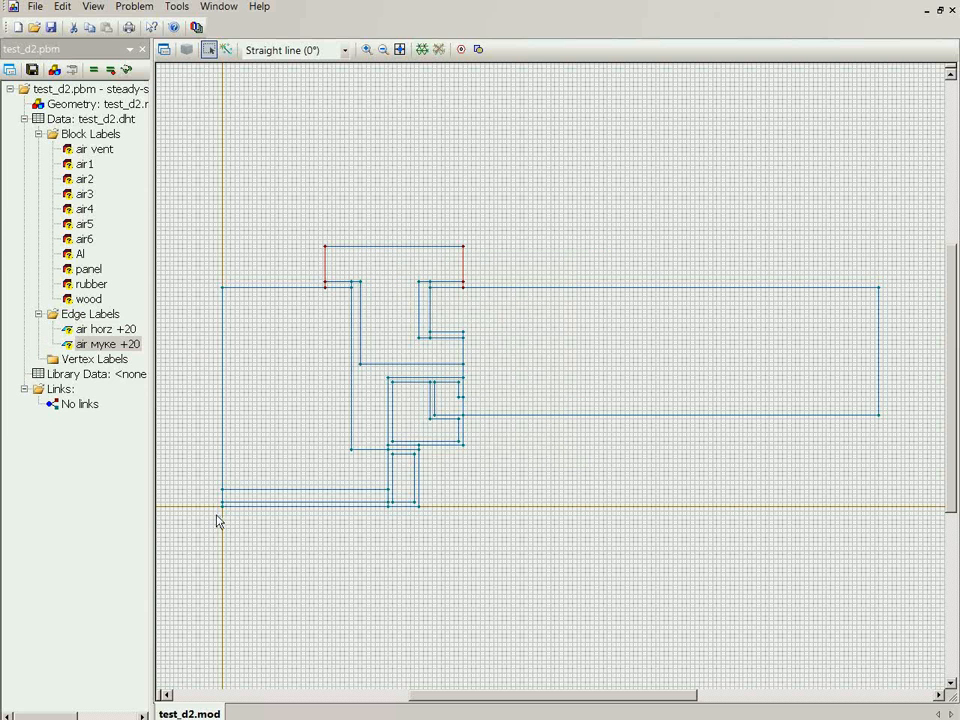
# Assign the edge label air_cold horz to the horizontal outer edges along the underside of the frame, aluminium profiles and panel
pyautogui.moveTo(216, 514); pyautogui.dragTo(439, 508)
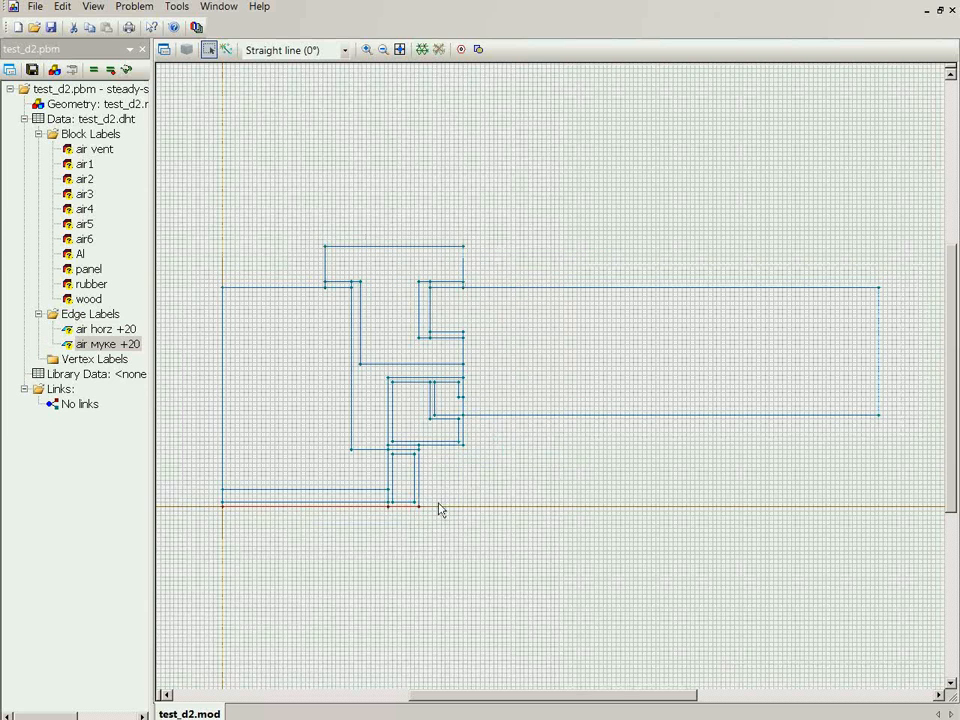
pyautogui.click(444, 451)
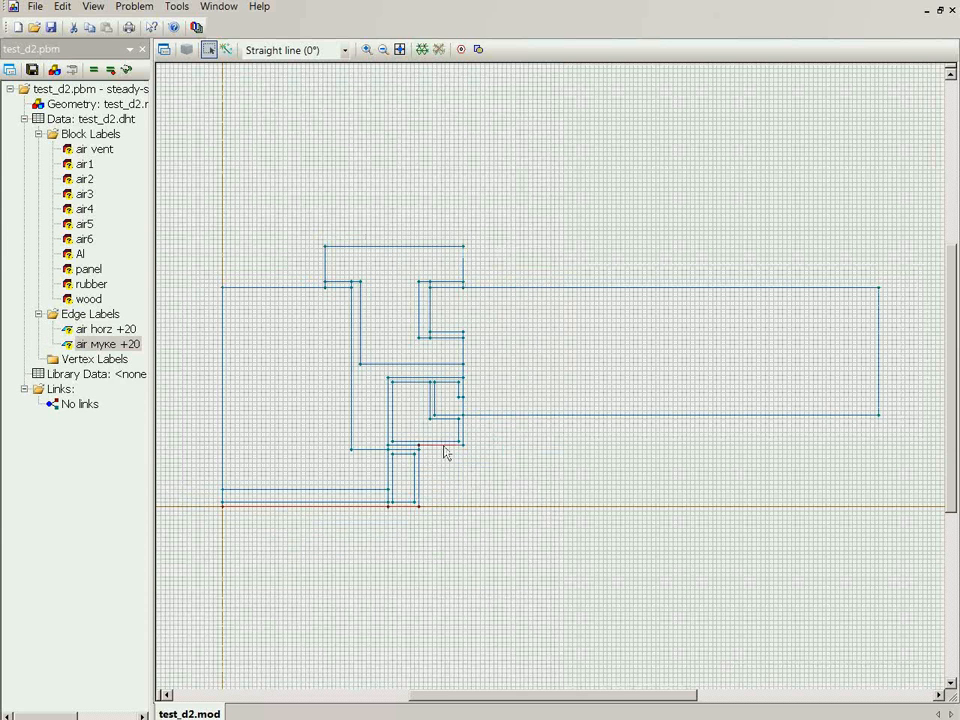
pyautogui.click(521, 412)
pyautogui.click(164, 50)
pyautogui.write('a')
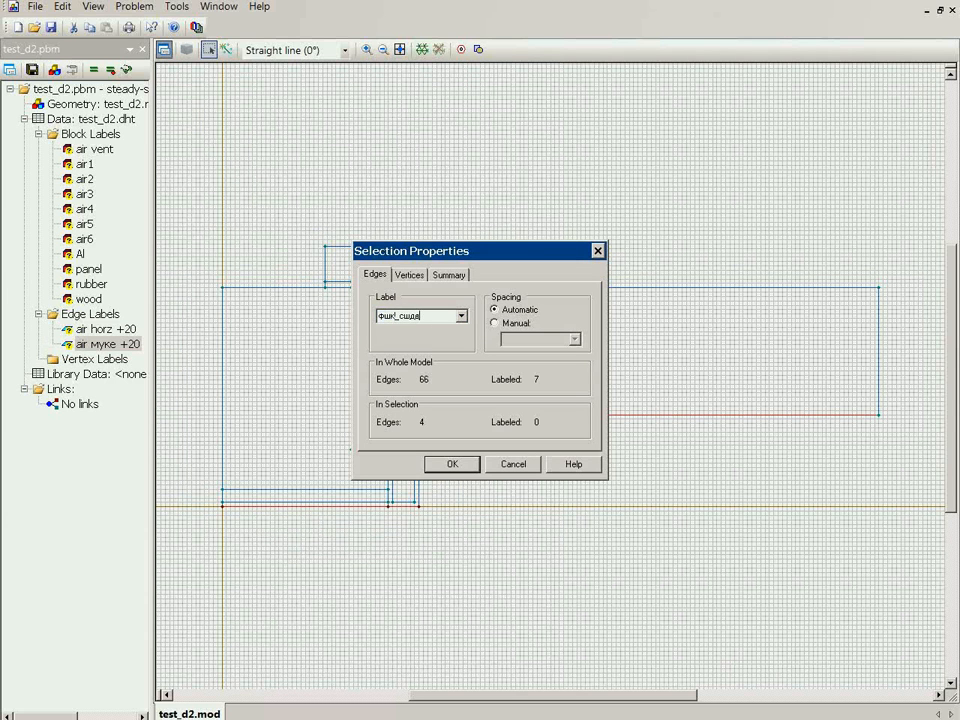
pyautogui.press('BackSpace')
pyautogui.press('BackSpace')
pyautogui.press('BackSpace')
pyautogui.press('BackSpace')
pyautogui.press('BackSpace')
pyautogui.press('BackSpace')
pyautogui.press('BackSpace')
pyautogui.press('BackSpace')
pyautogui.hotkey('alt', 'shift')
pyautogui.write('air_coro horz')
pyautogui.press('Return')
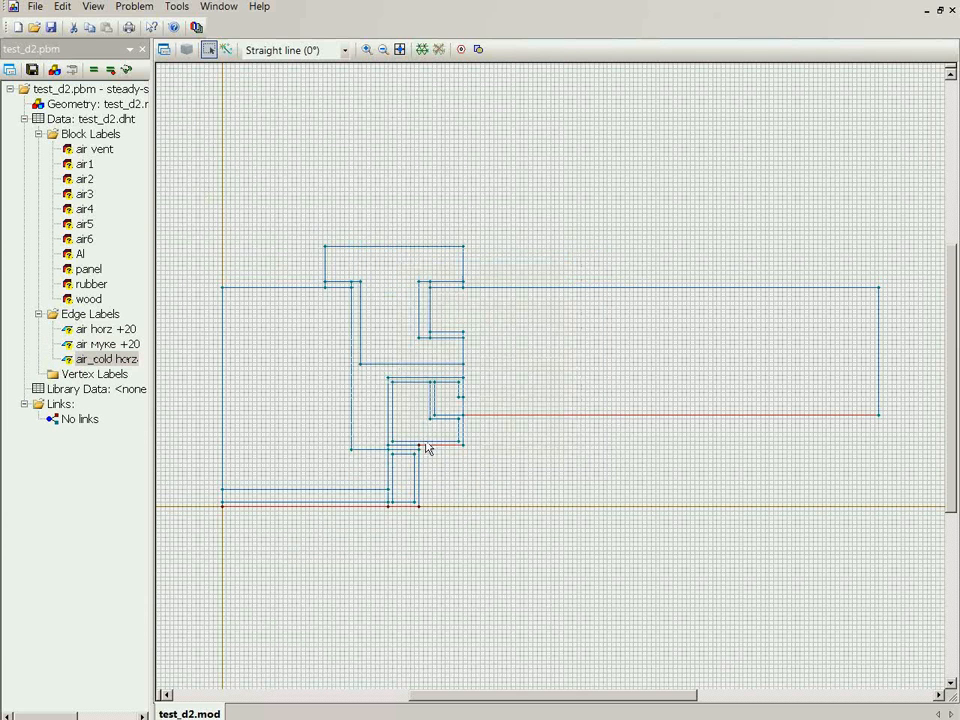
# Assign the edge label air_cold_vert to the vertical outer edges of the two aluminium profiles on the cold side
pyautogui.click(420, 519)
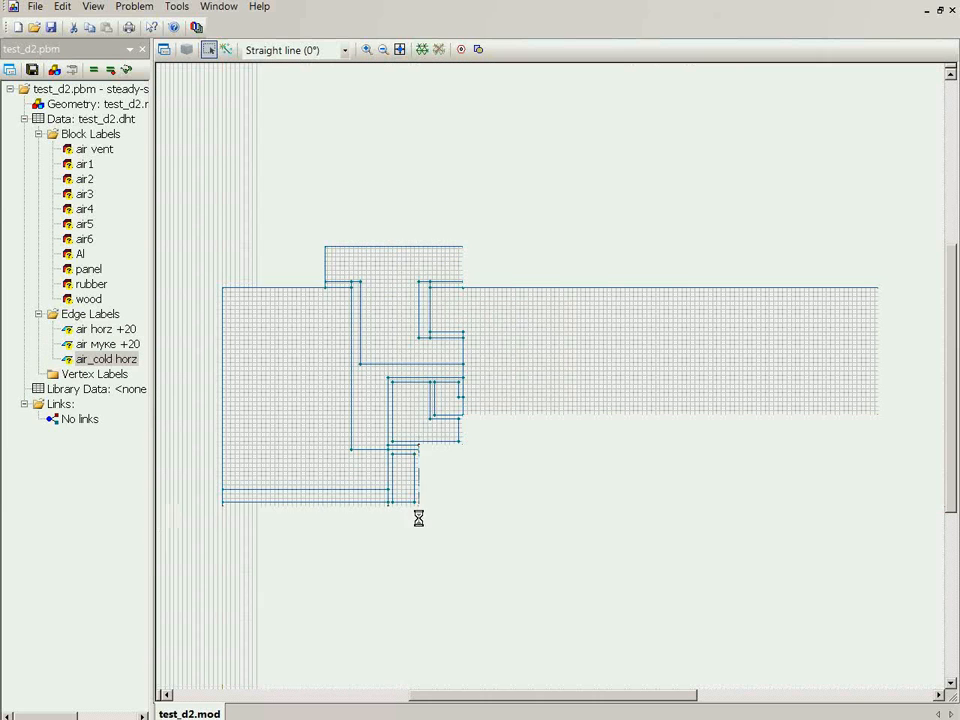
pyautogui.moveTo(428, 439); pyautogui.dragTo(417, 516)
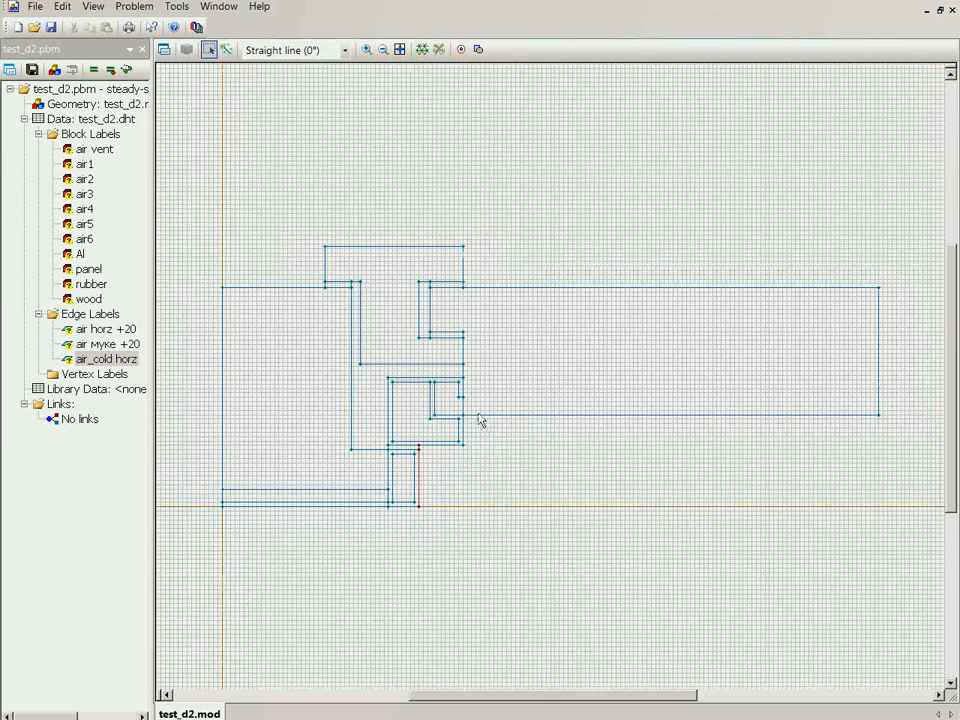
pyautogui.moveTo(474, 413); pyautogui.dragTo(461, 462)
pyautogui.click(164, 50)
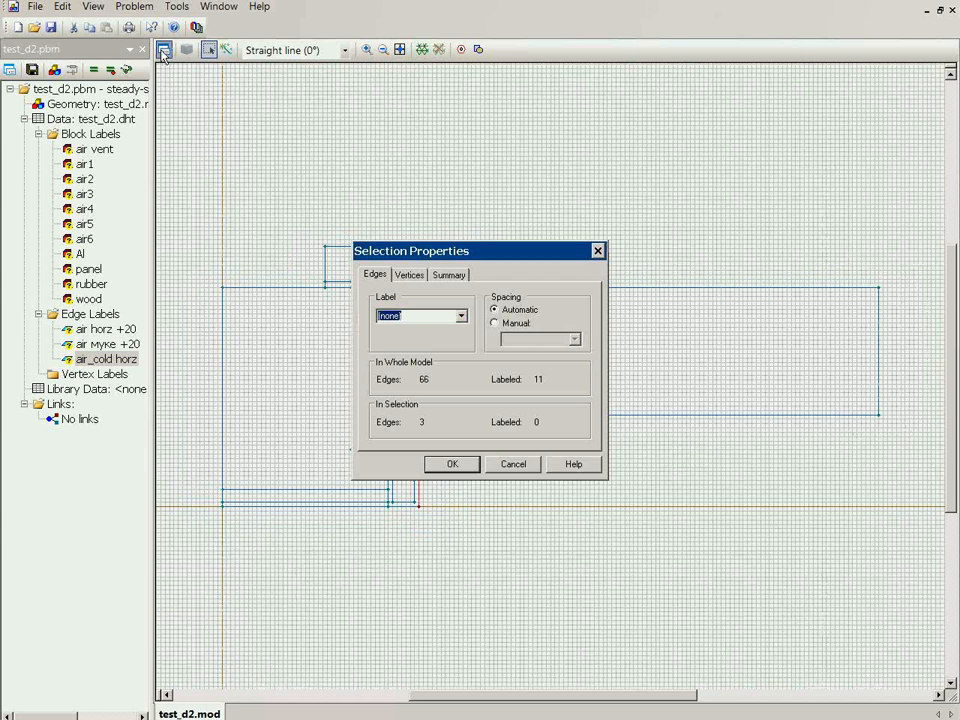
pyautogui.write('air_cold_vert')
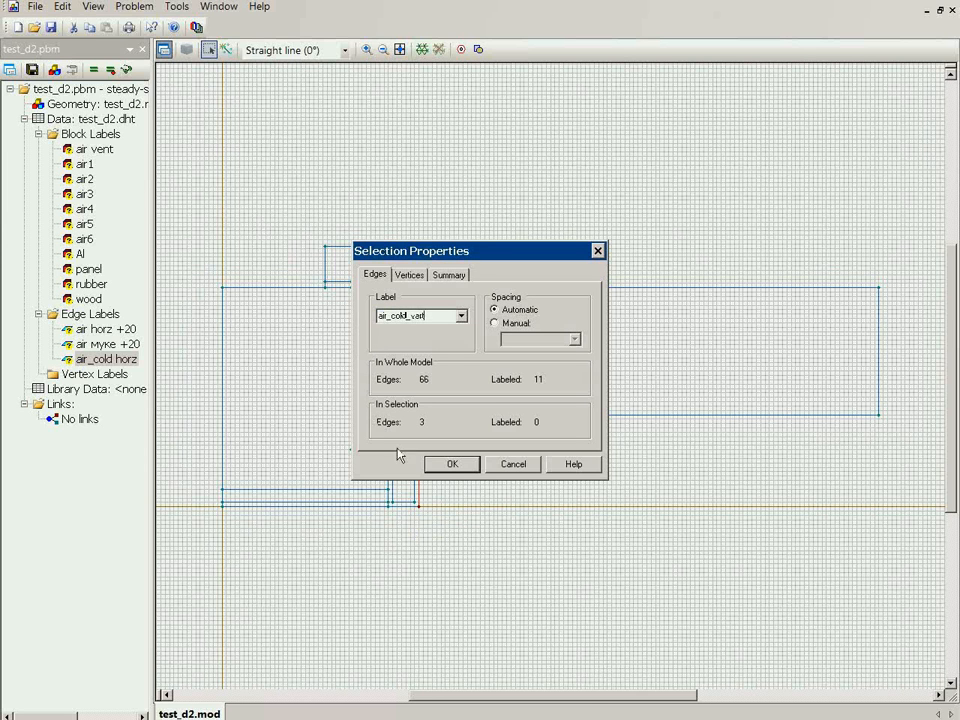
pyautogui.click(441, 463)
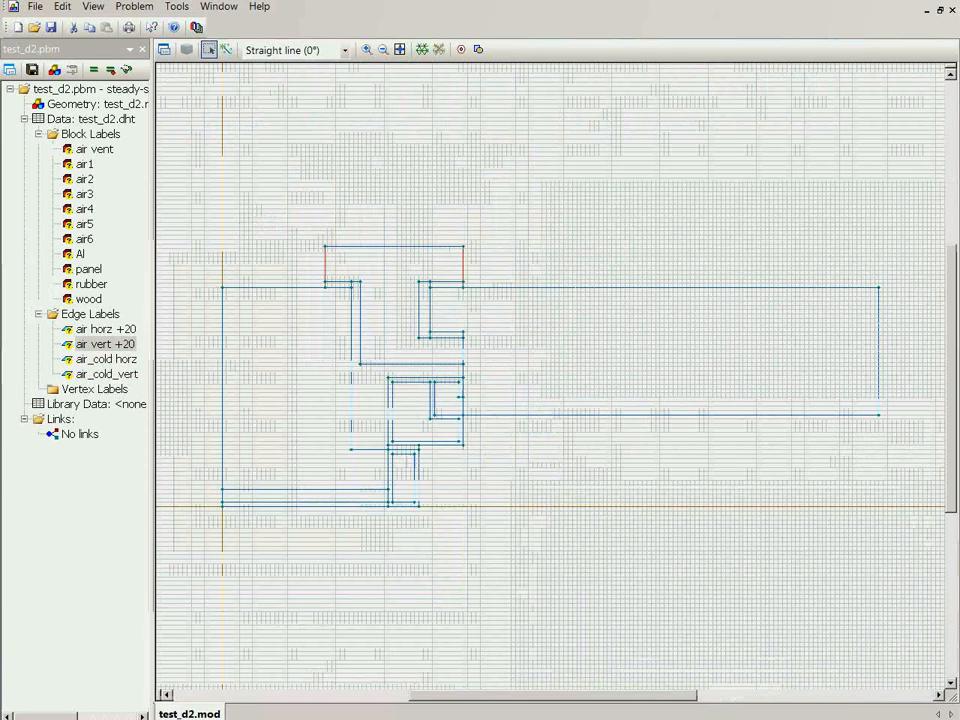
# Set the thermal conductivity of the air vent block label to 0.035 W/K·m
pyautogui.click(85, 150)
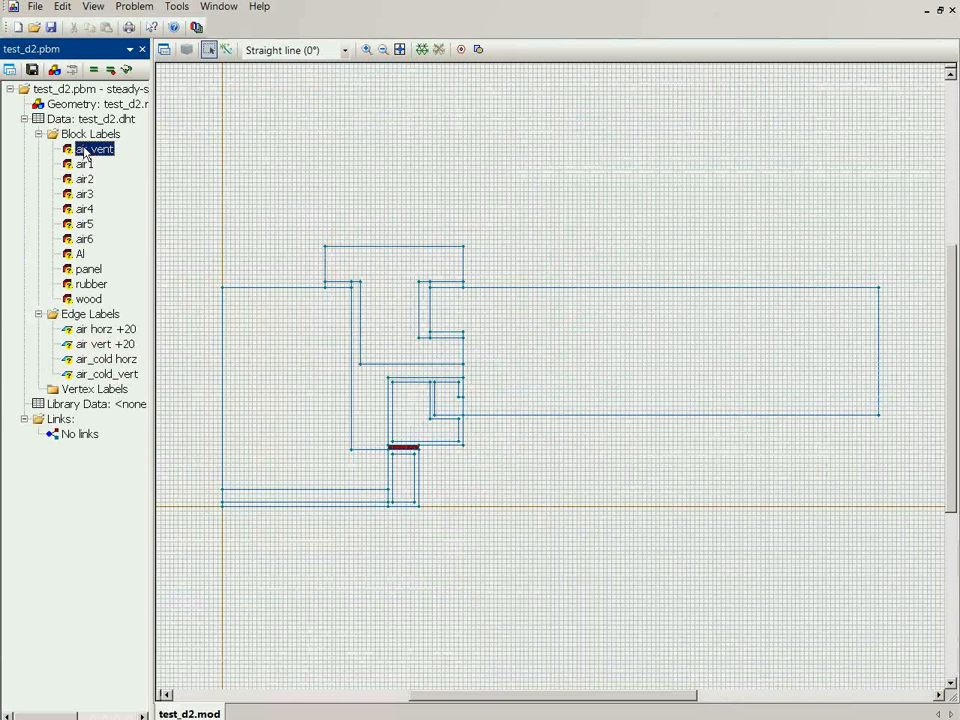
pyautogui.doubleClick(100, 149)
pyautogui.write('0')
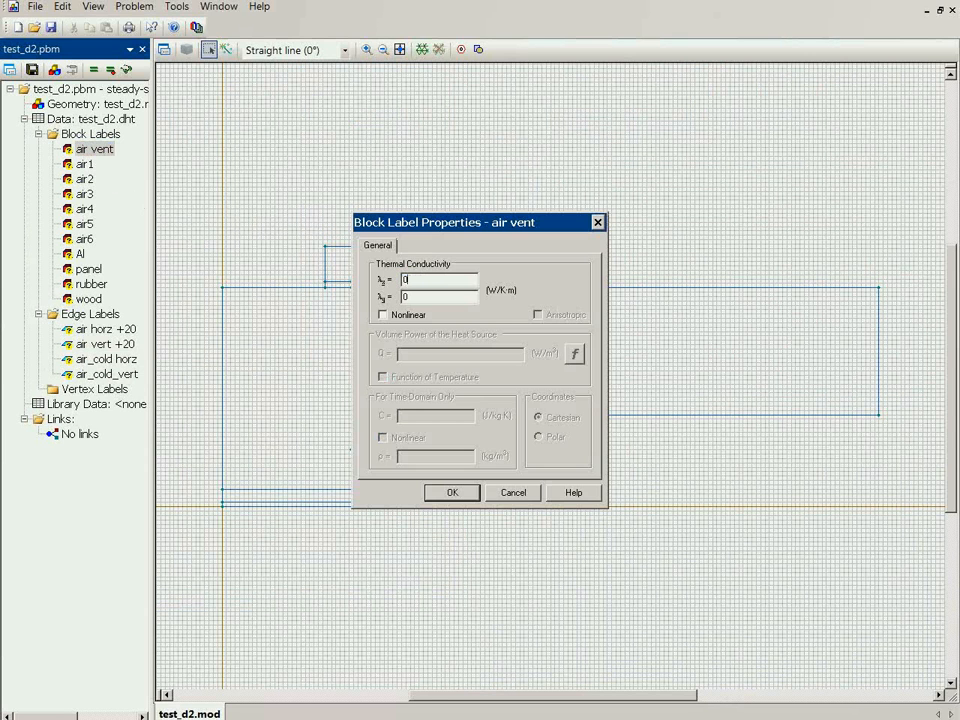
pyautogui.write('.035')
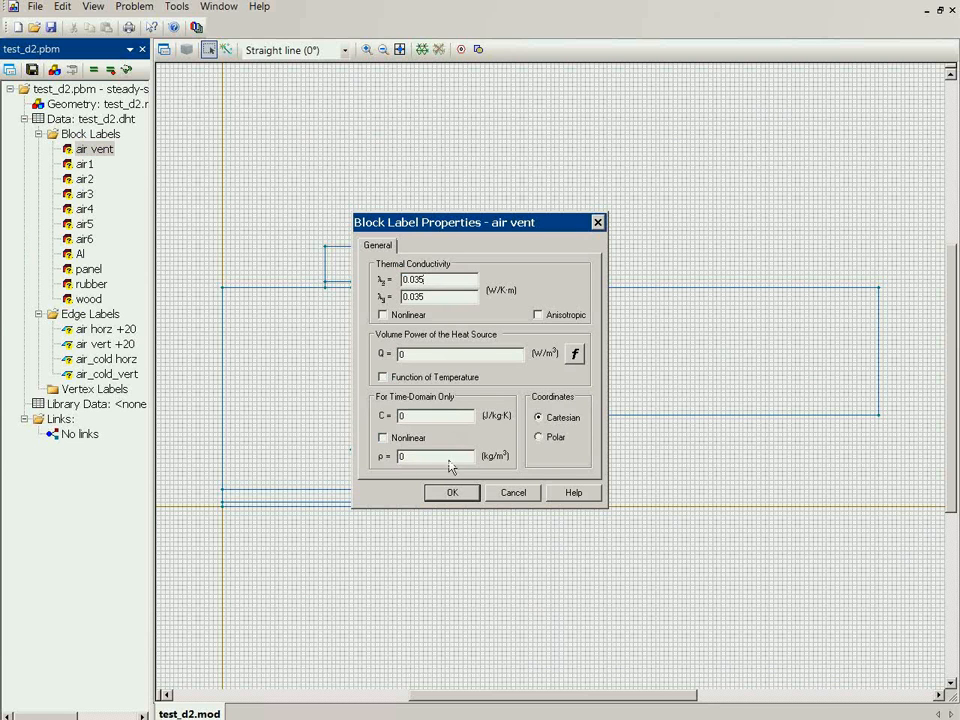
pyautogui.click(438, 488)
# Set the thermal conductivity of block labels air1, air2 and air3 to 0.035 W/K·m each
pyautogui.doubleClick(84, 164)
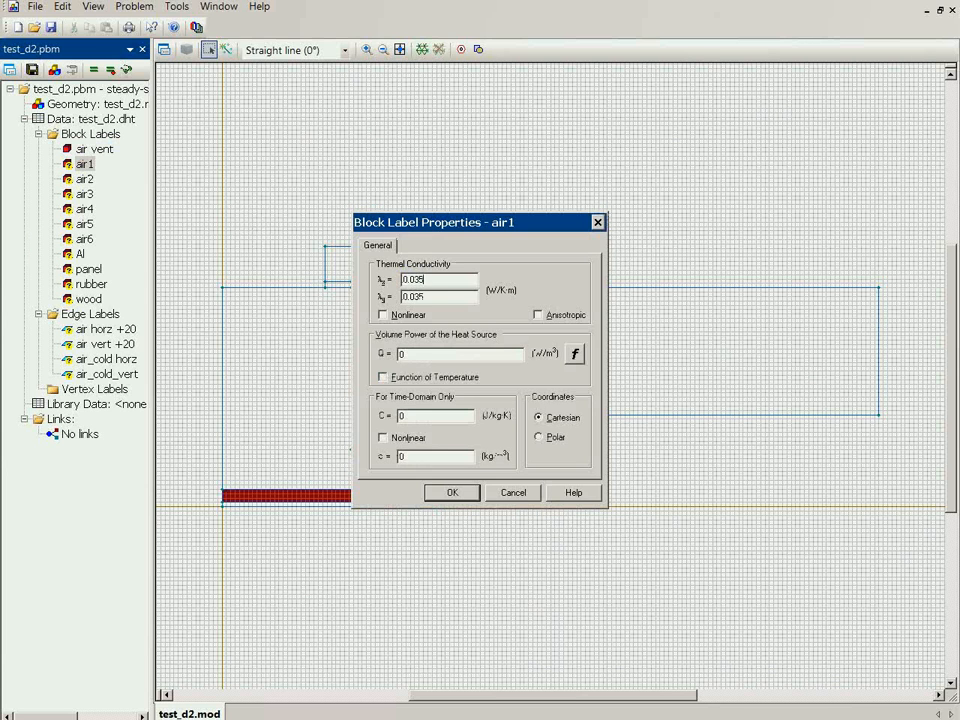
pyautogui.press('Return')
pyautogui.doubleClick(84, 179)
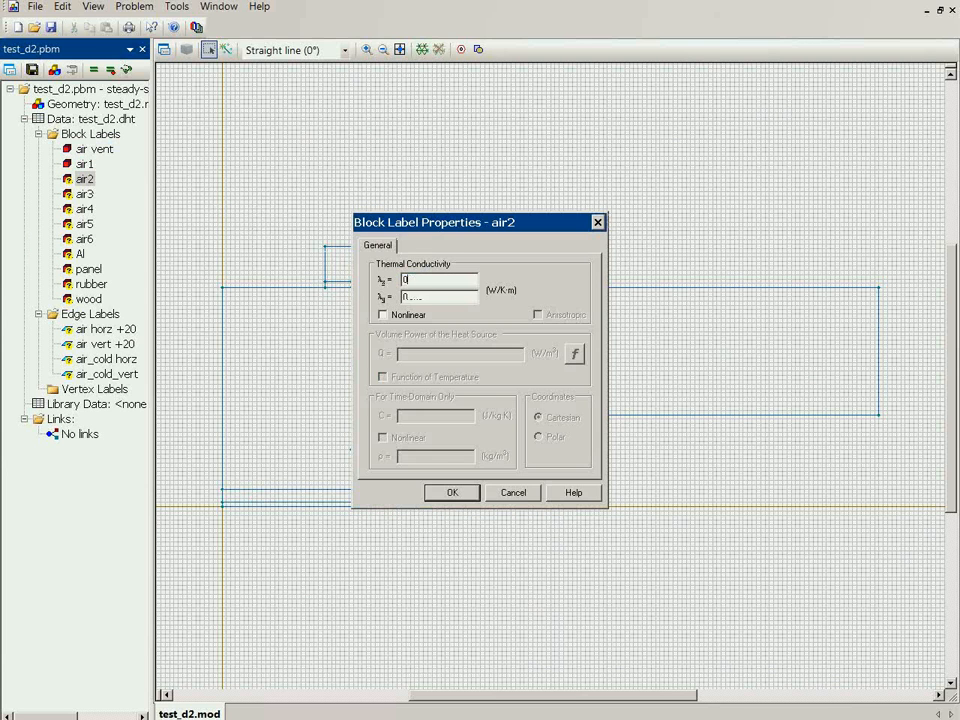
pyautogui.press('Return')
pyautogui.press('Down')
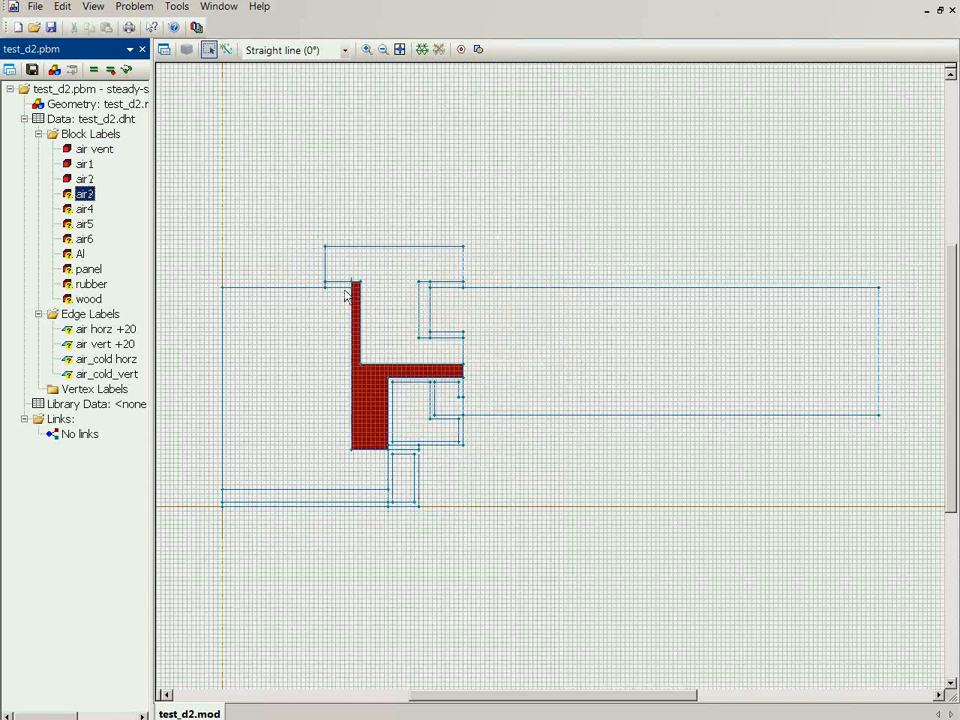
pyautogui.press('Return')
# Give block labels air4, air5 and air6 a thermal conductivity of 0.035 W/K·m each
pyautogui.press('Return')
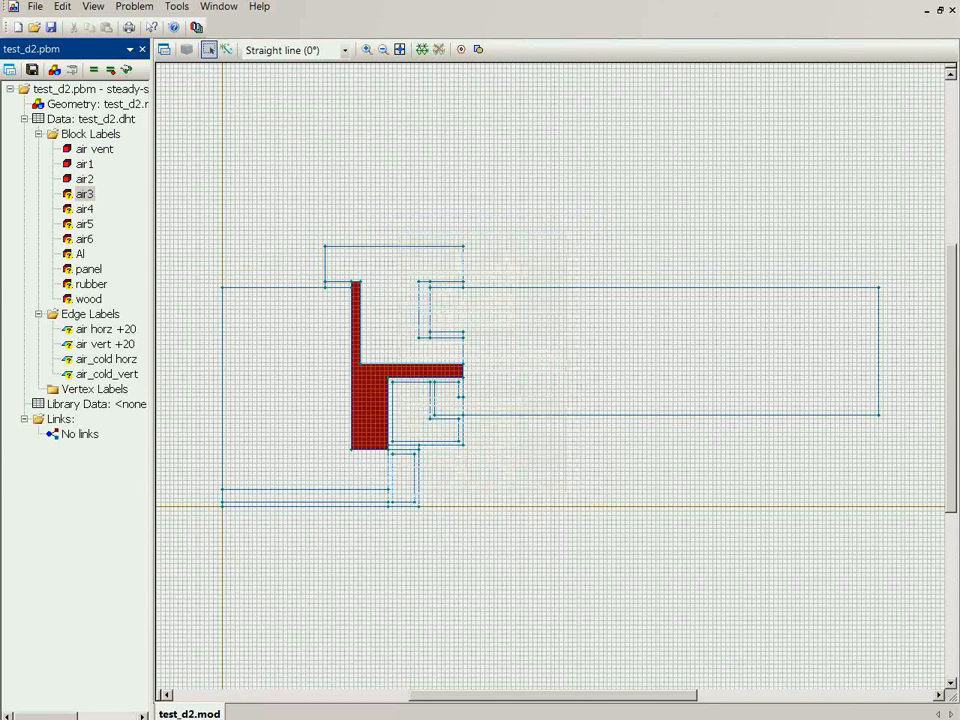
pyautogui.press('Down')
pyautogui.press('Return')
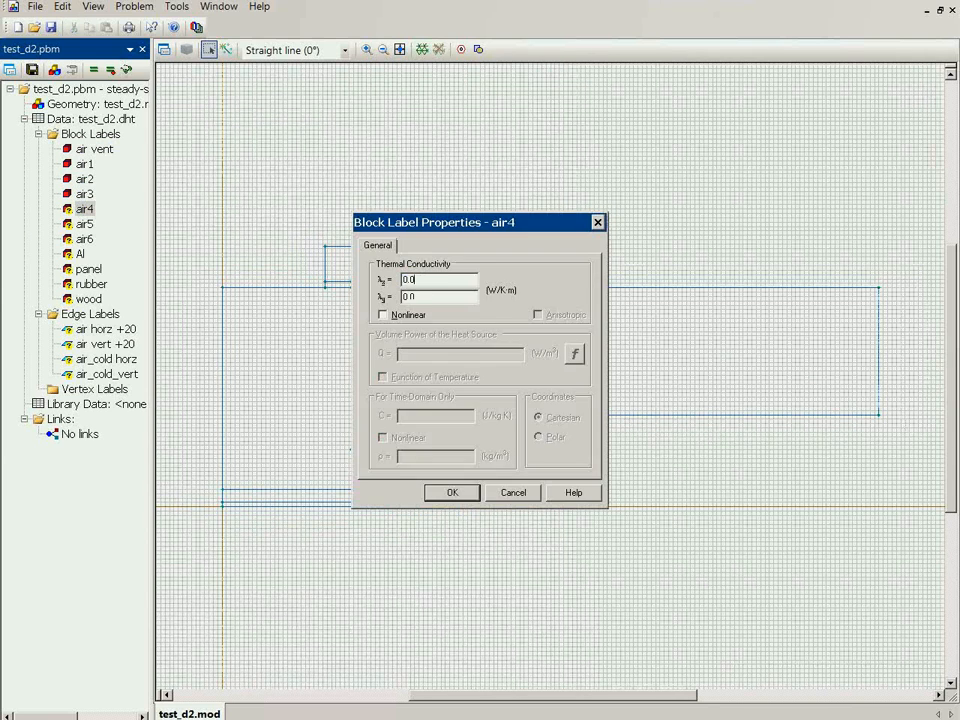
pyautogui.press('Return')
pyautogui.press('Down')
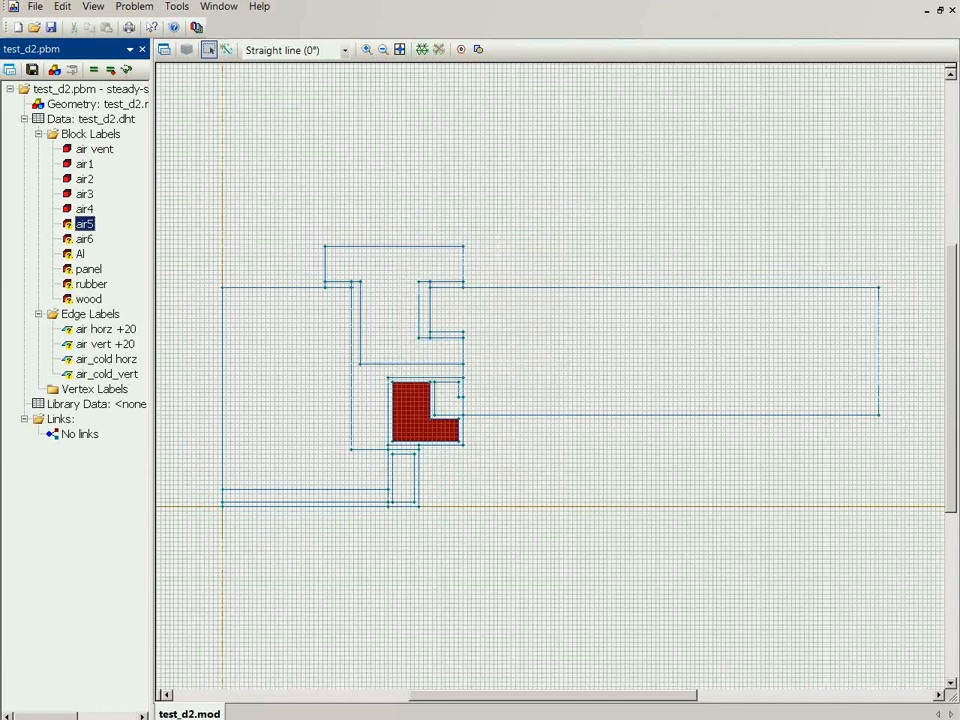
pyautogui.press('Return')
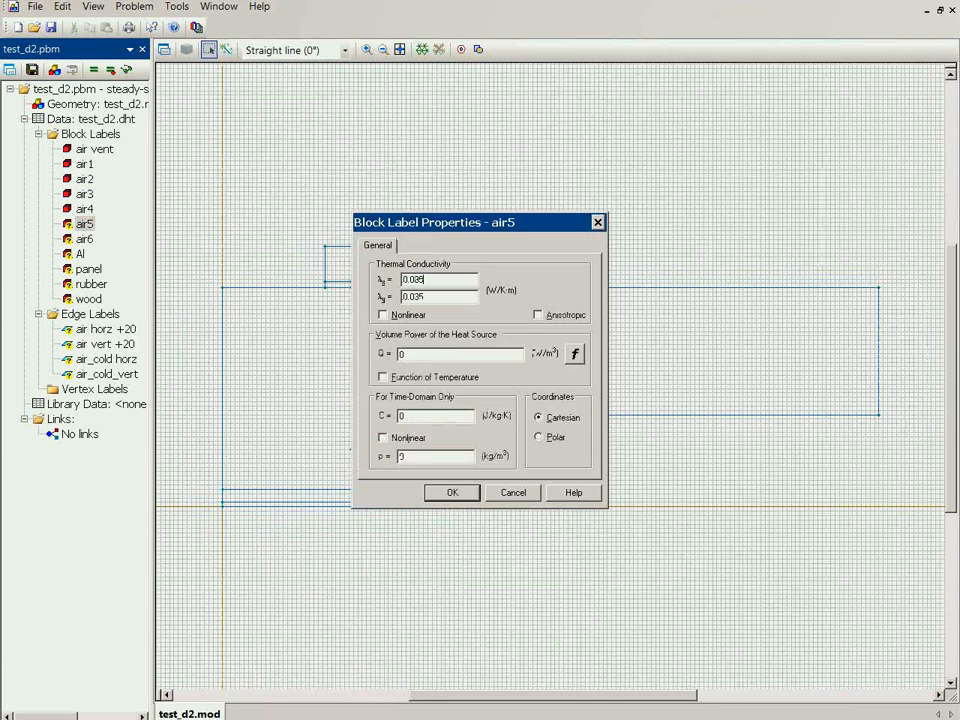
pyautogui.press('Return')
pyautogui.press('Down')
pyautogui.press('Return')
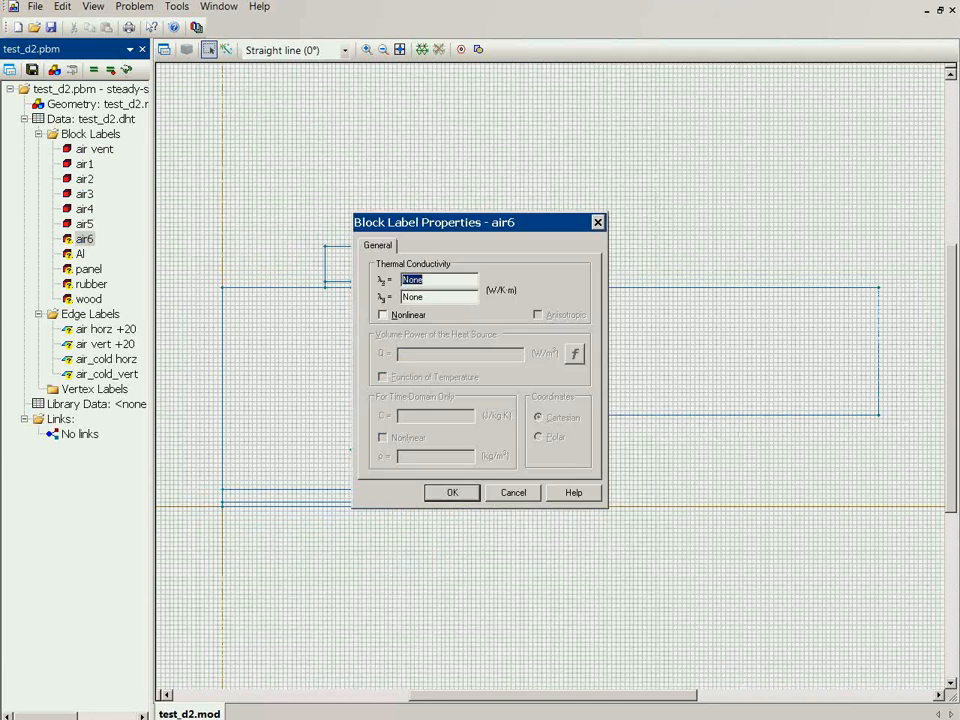
pyautogui.press('Return')
# Set the thermal conductivity of the Al block label to 160 W/K·m, as given in the problem specification
pyautogui.press('Down')
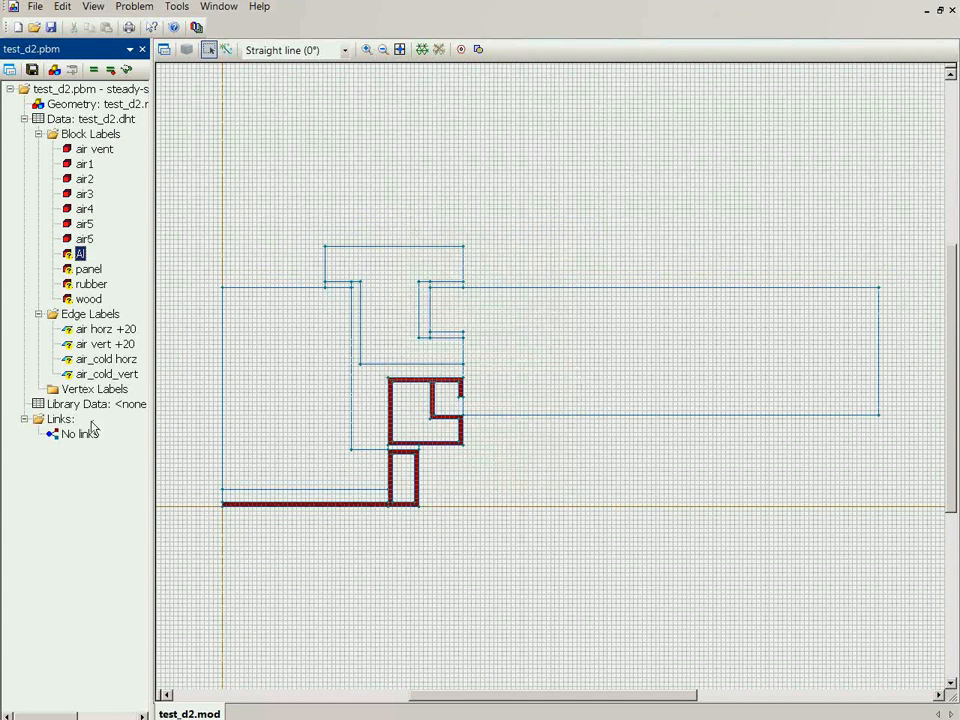
pyautogui.press('Return')
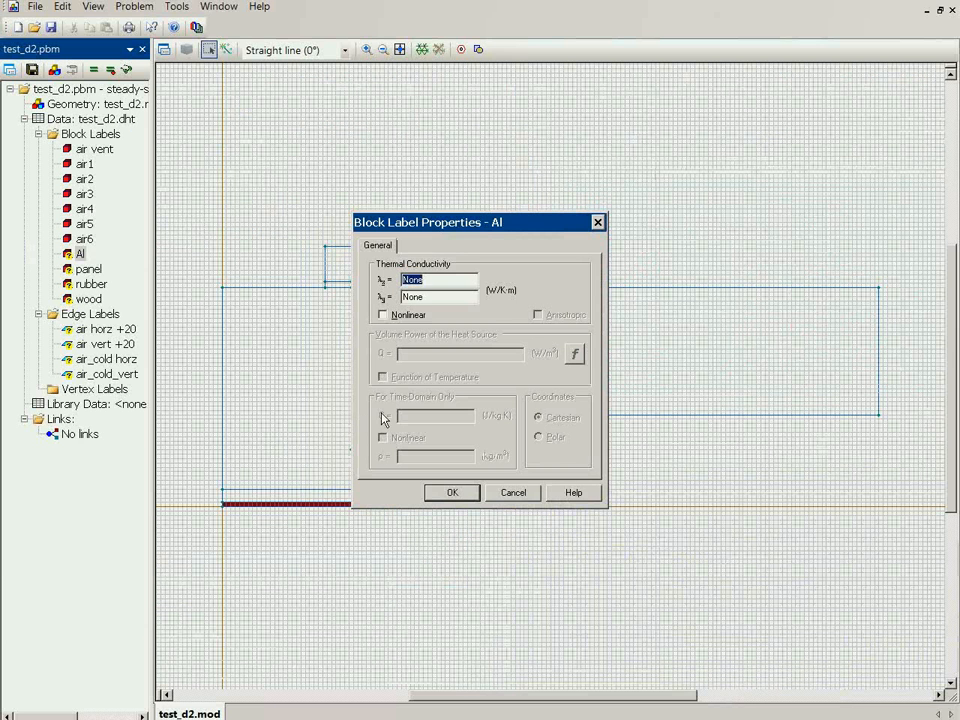
pyautogui.write('160')
pyautogui.press('Return')
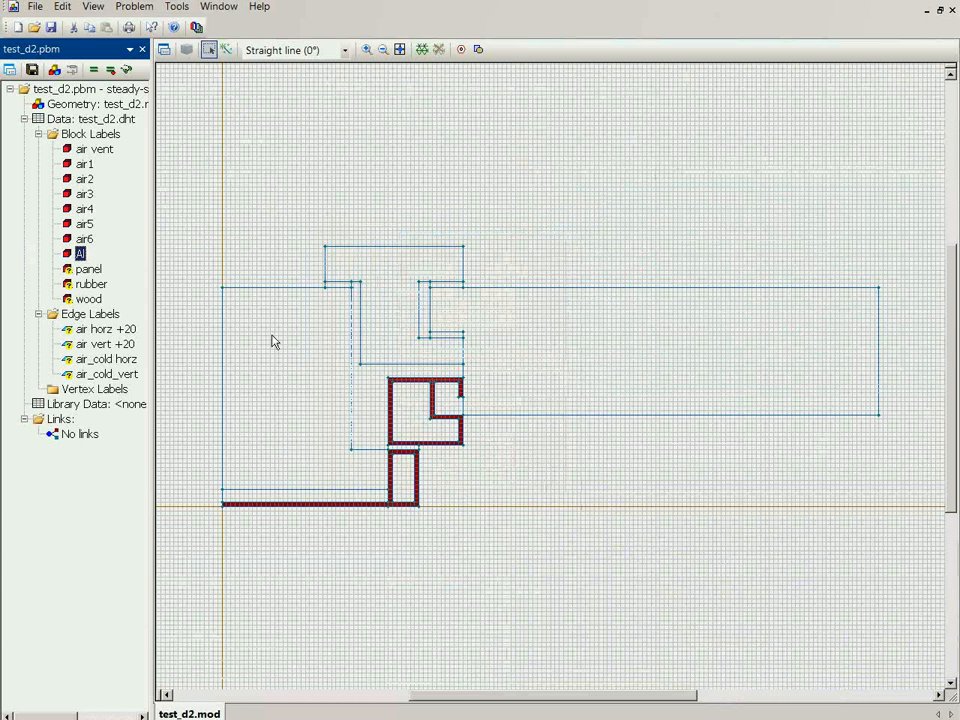
# Set the thermal conductivity of the panel block label to 0.035 W/K·m, as given in the problem specification
pyautogui.press('Down')
pyautogui.press('Return')
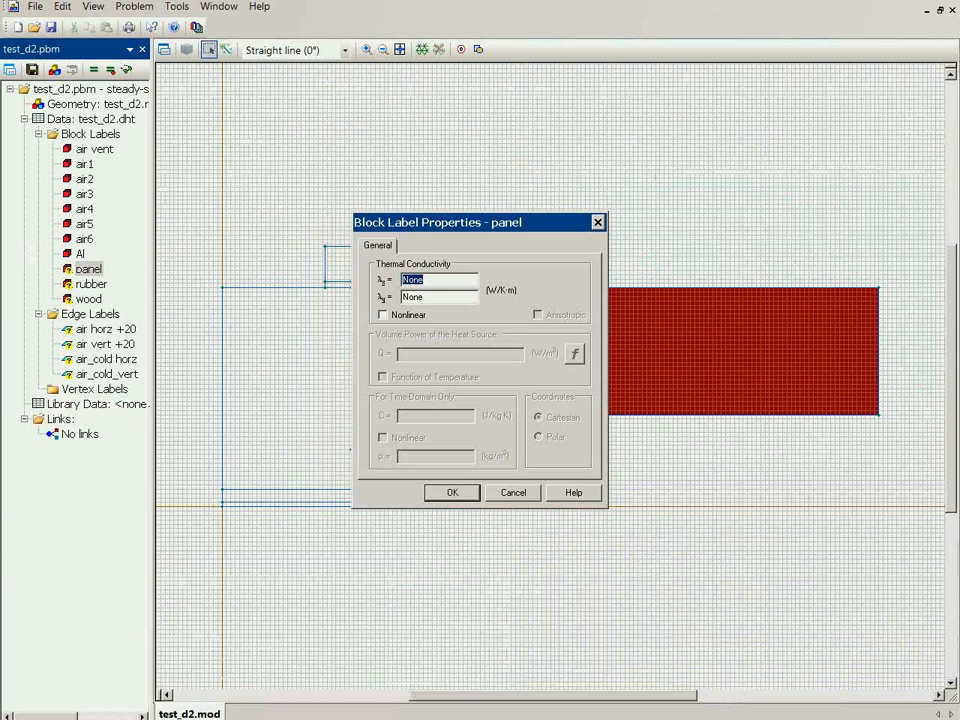
pyautogui.hotkey('alt', 'Tab')
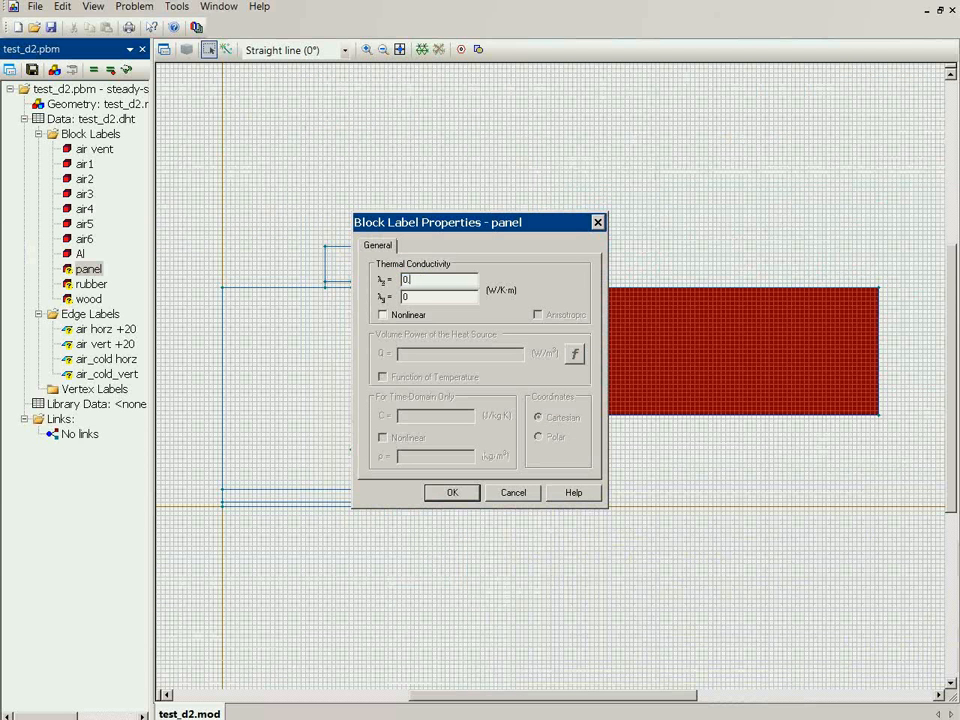
pyautogui.write('.0')
pyautogui.write('38')
pyautogui.press('Return')
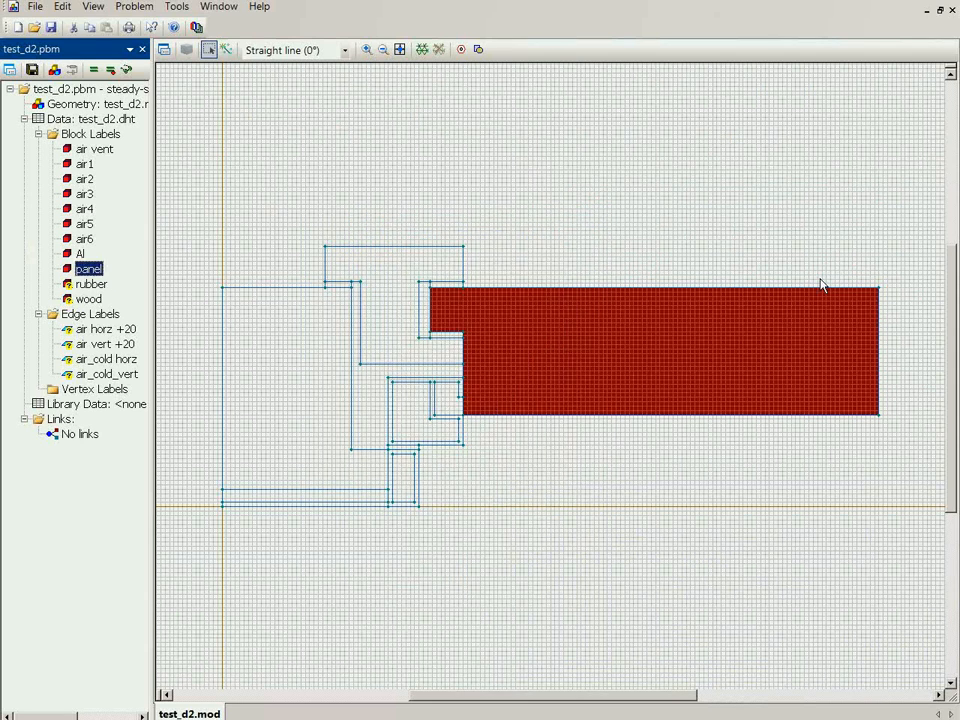
# Set the thermal conductivity of the rubber block label to 0.25 W/K·m
pyautogui.press('Down')
pyautogui.press('Return')
pyautogui.write('0.20')
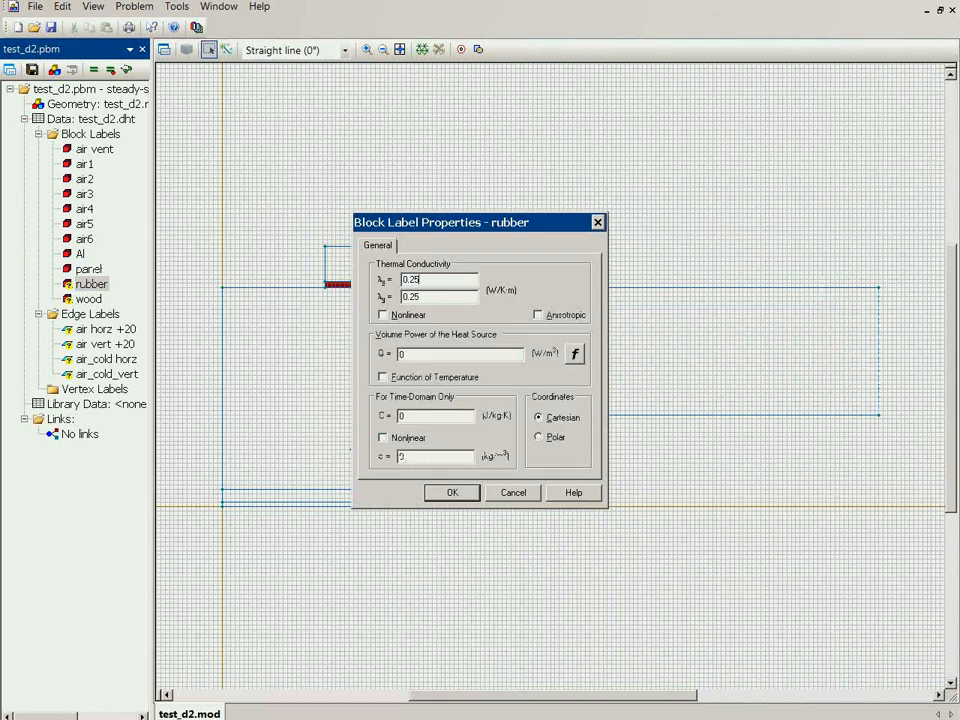
pyautogui.press('Return')
# Set the thermal conductivity of the wood block label to 0.13 W/K·m
pyautogui.press('Down')
pyautogui.press('Return')
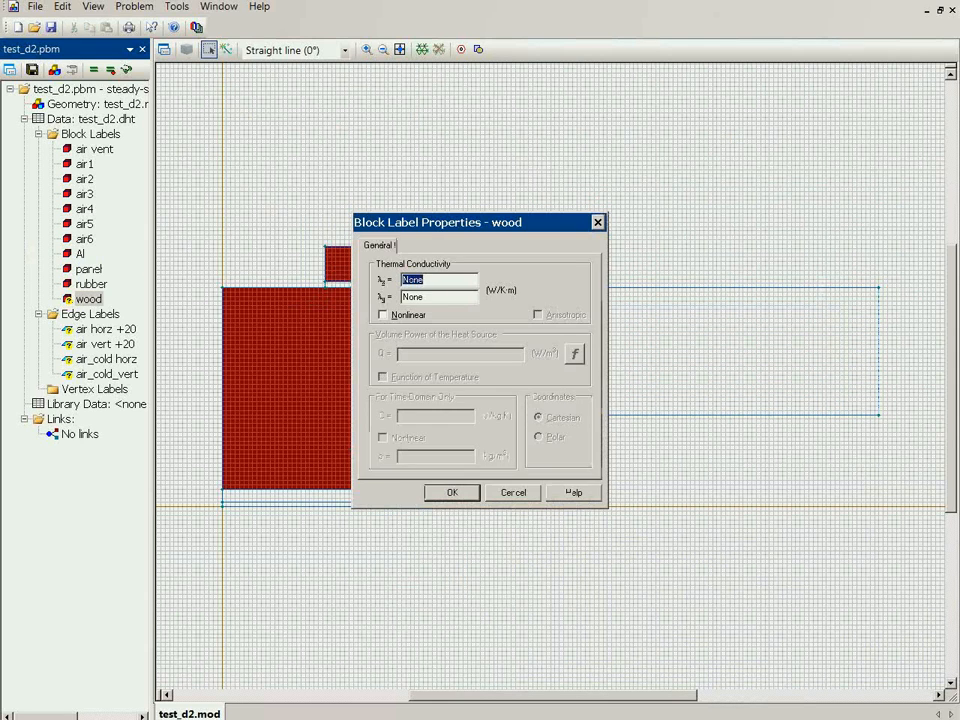
pyautogui.write('0.13')
pyautogui.press('Return')
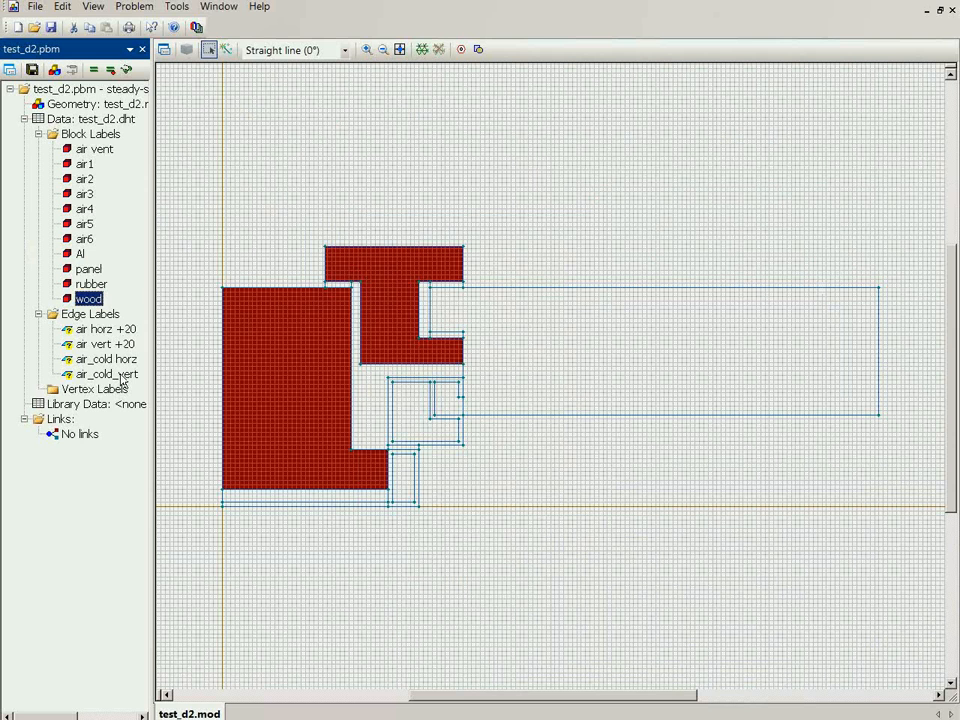
# Define a convection boundary condition for the edge label air horz +20 with α = 1/0.13 W/K·m² and T0 = 20
pyautogui.click(107, 331)
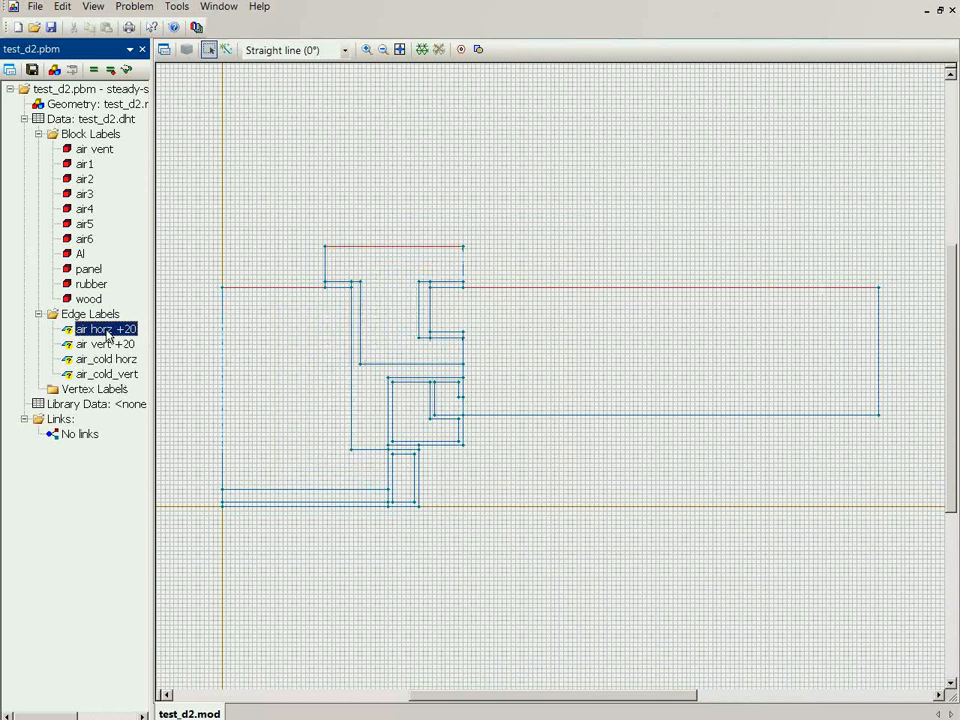
pyautogui.doubleClick(107, 331)
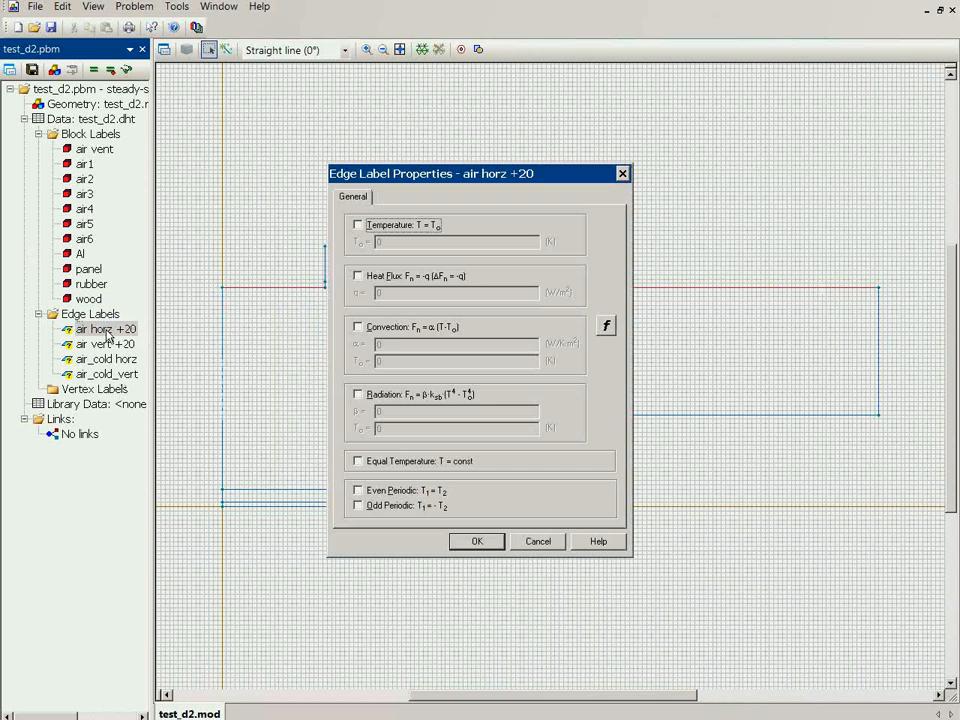
pyautogui.click(358, 327)
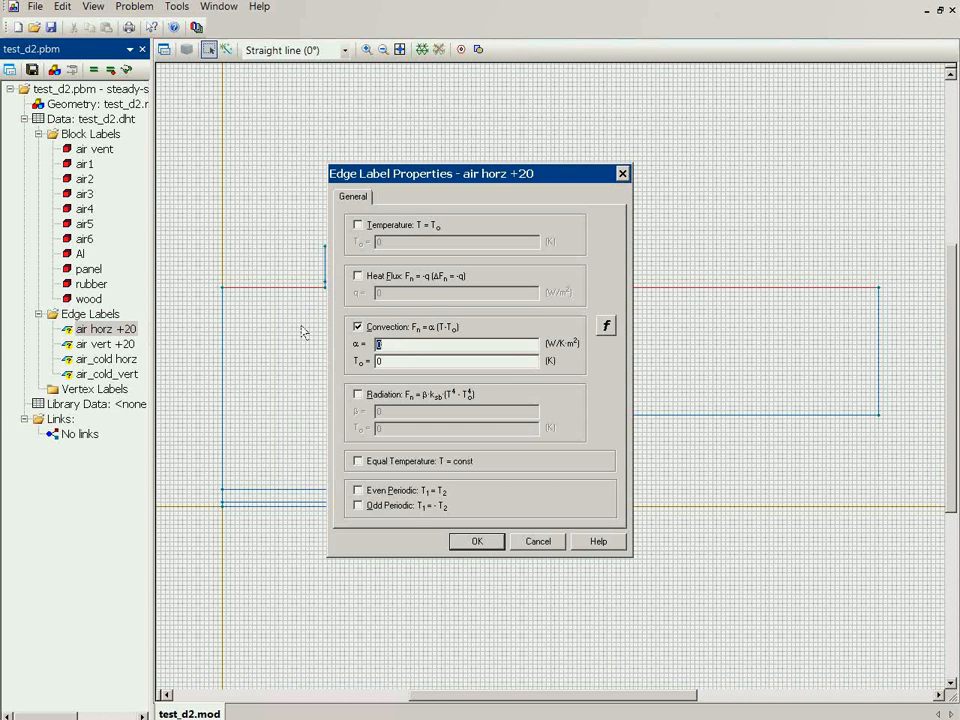
pyautogui.press('Tab')
pyautogui.write('20')
pyautogui.hotkey('shift', 'Tab')
pyautogui.click(489, 544)
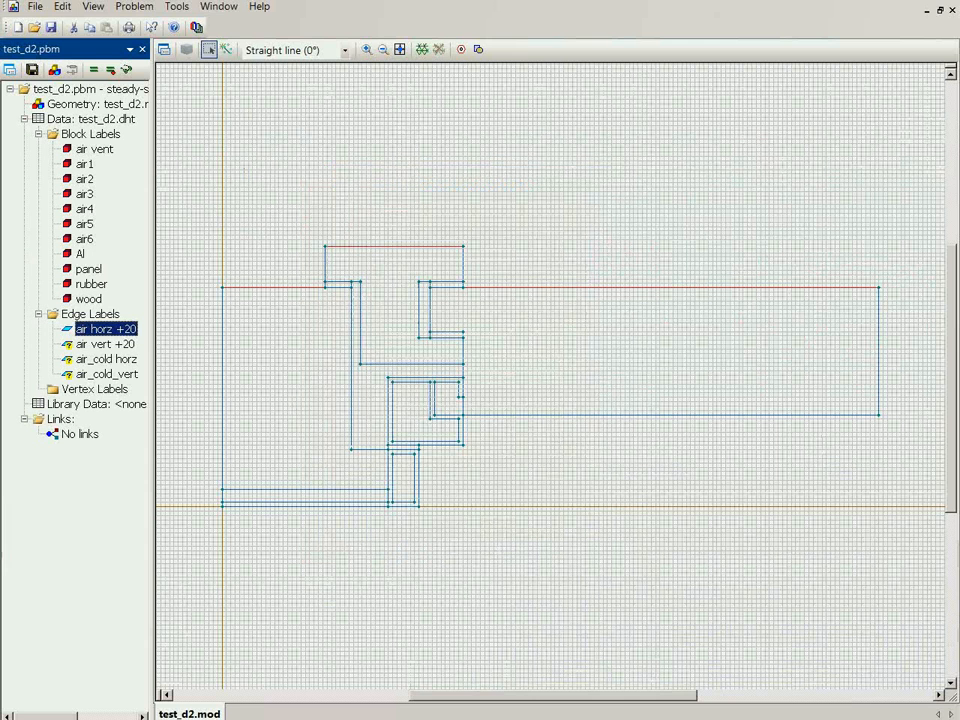
# Define a convection boundary condition for the edge label air vert +20 with α = 1/0.11 W/K·m² and T0 = 20
pyautogui.doubleClick(100, 344)
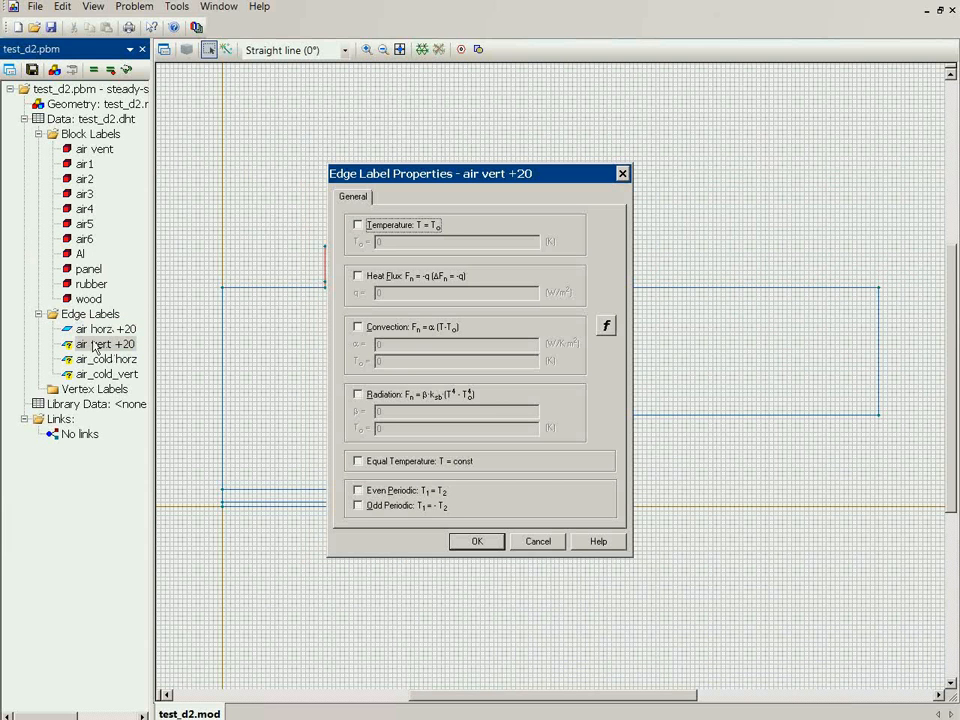
pyautogui.click(358, 327)
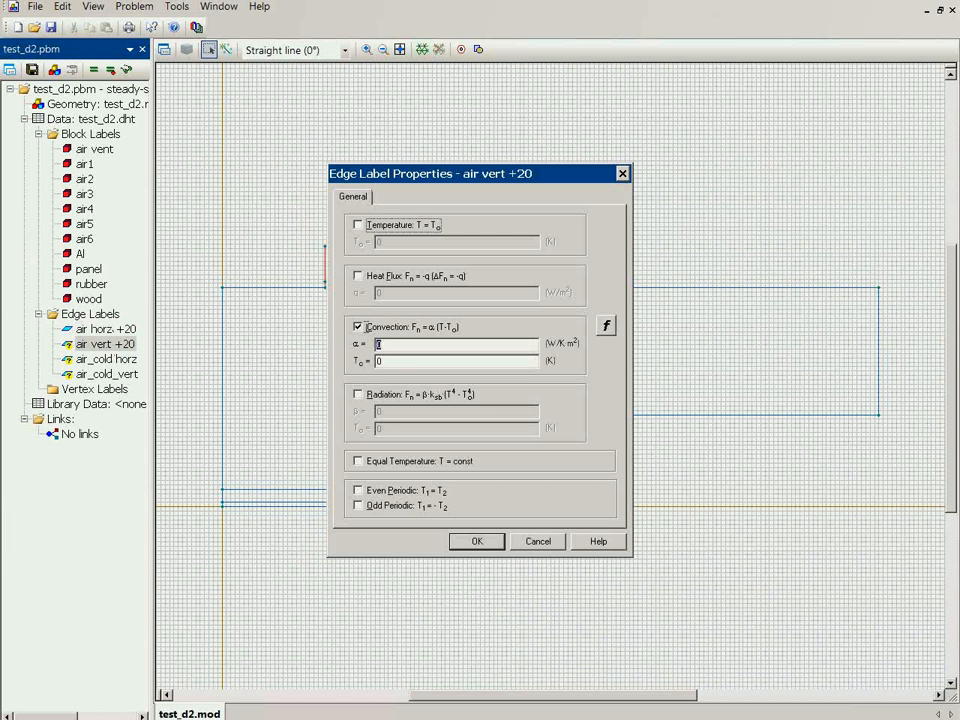
pyautogui.press('Tab')
pyautogui.write('20')
pyautogui.hotkey('shift', 'Tab')
pyautogui.write('1/0.11')
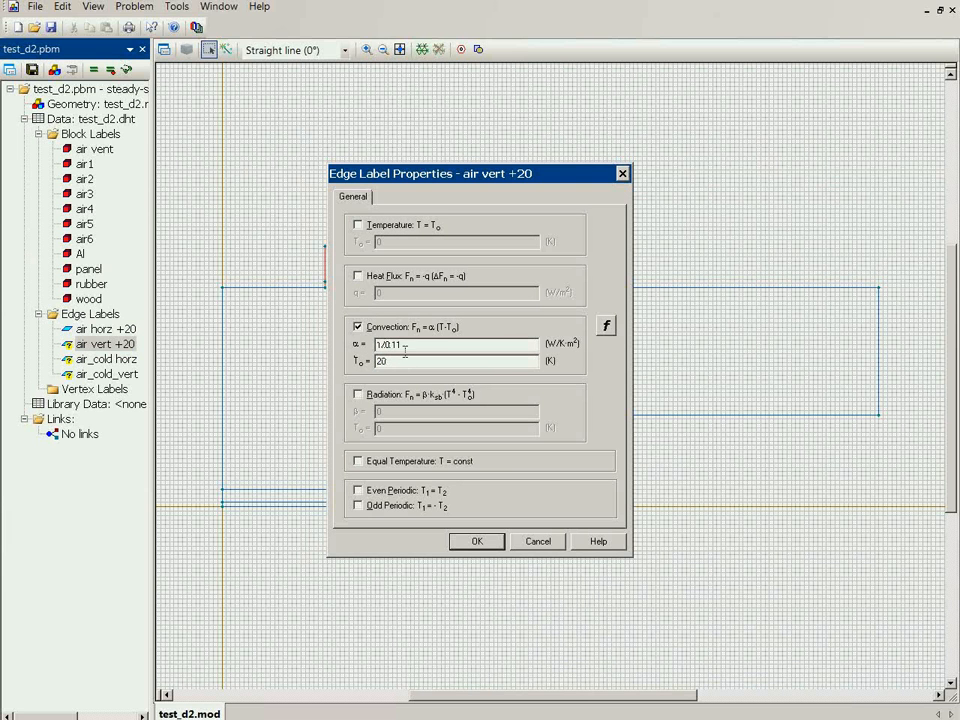
pyautogui.press('Return')
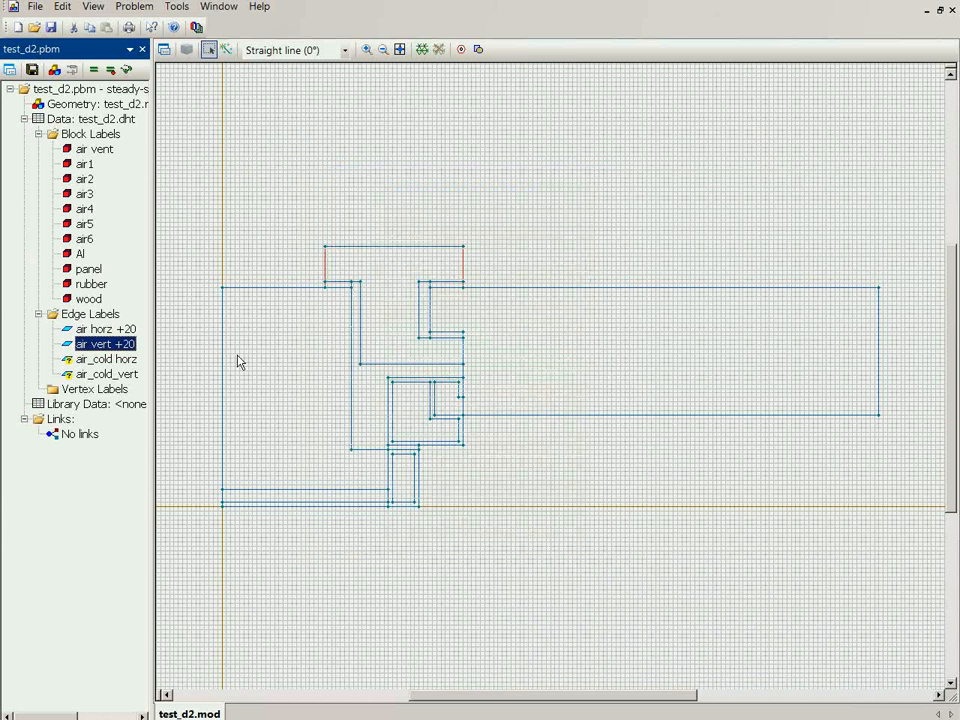
# Define a convection boundary condition for the edge label air_cold horz with α = 1/0.04 W/K·m²
pyautogui.click(106, 360)
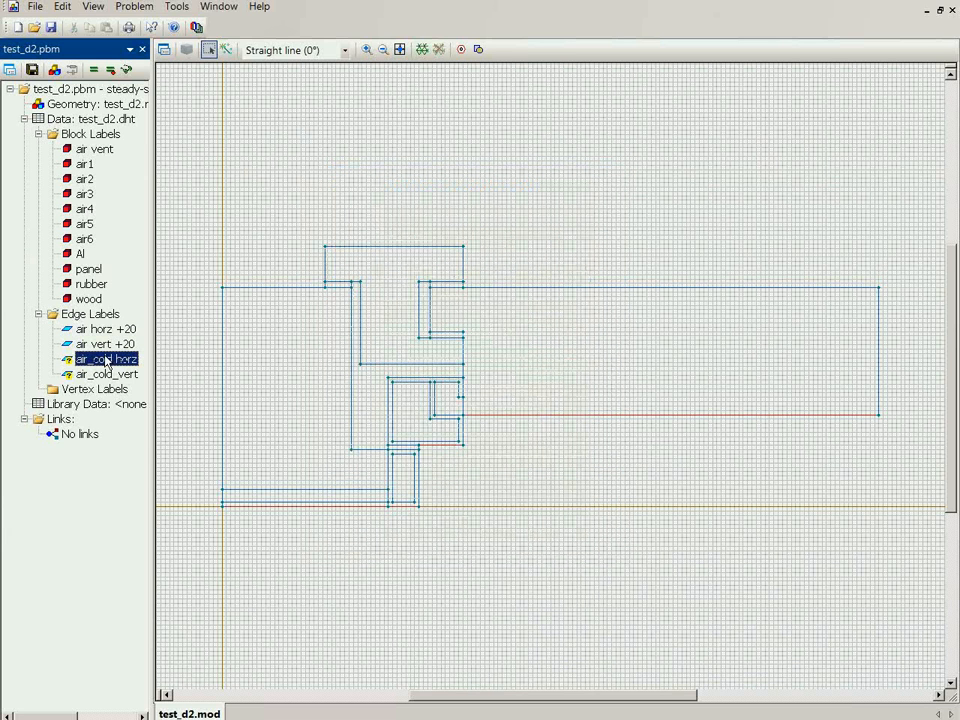
pyautogui.doubleClick(106, 360)
pyautogui.click(364, 328)
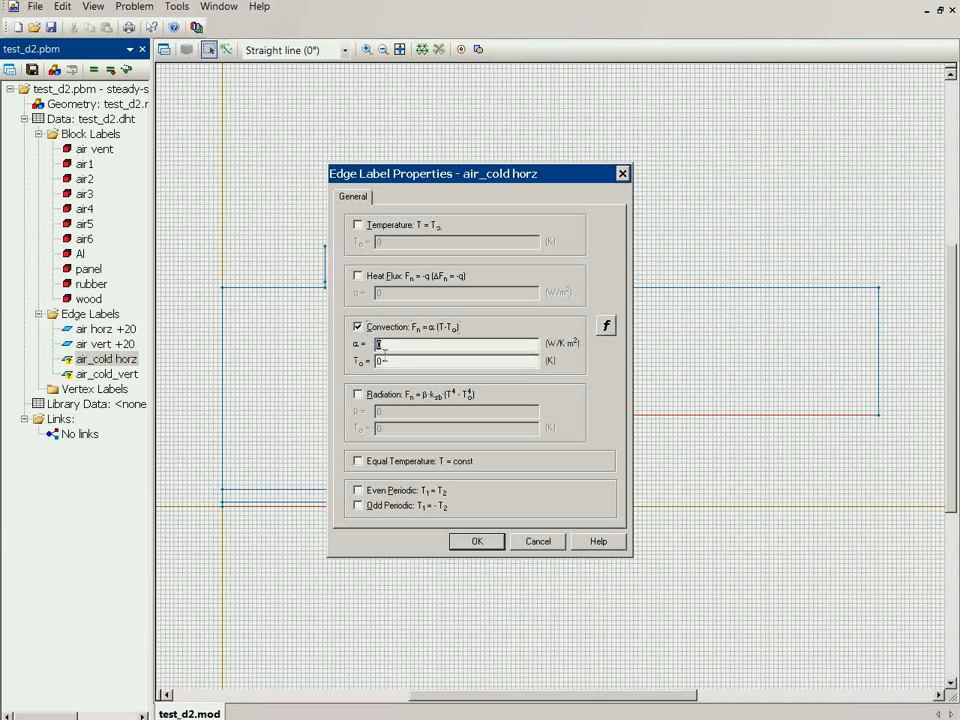
pyautogui.click(382, 347)
pyautogui.doubleClick(384, 357)
pyautogui.click(384, 344)
pyautogui.moveTo(363, 343); pyautogui.dragTo(378, 343)
pyautogui.write('/0.04')
pyautogui.press('Return')
# Define a convection boundary condition for the edge label air_cold_vert with α = 1/0.034 W/K·m²
pyautogui.click(122, 374)
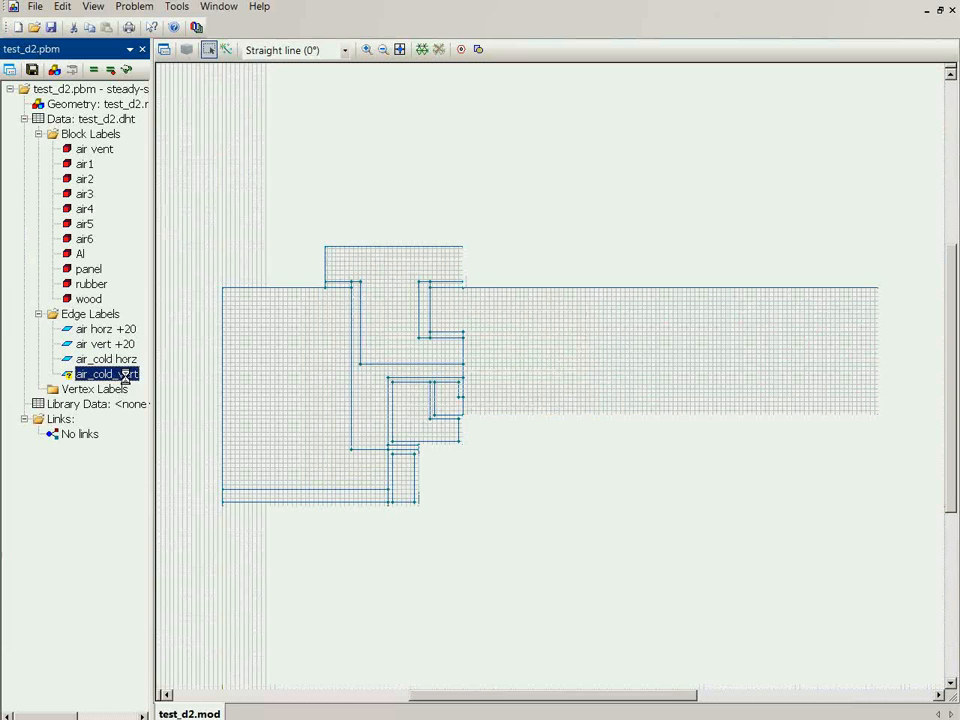
pyautogui.doubleClick(124, 377)
pyautogui.click(378, 330)
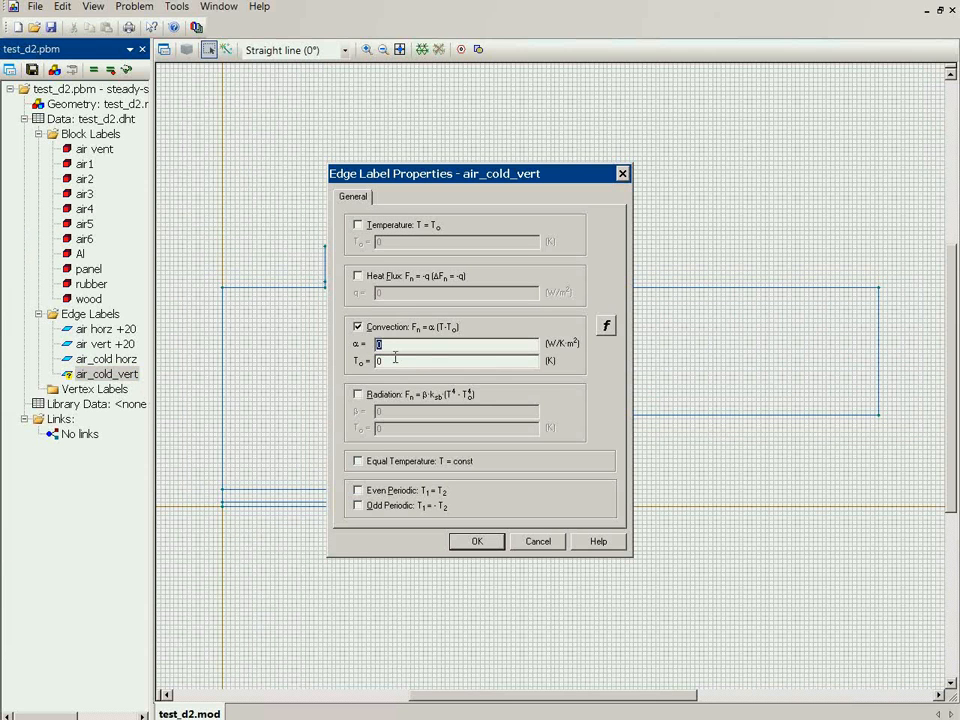
pyautogui.press('BackSpace')
pyautogui.write('1/0.034')
pyautogui.press('Return')
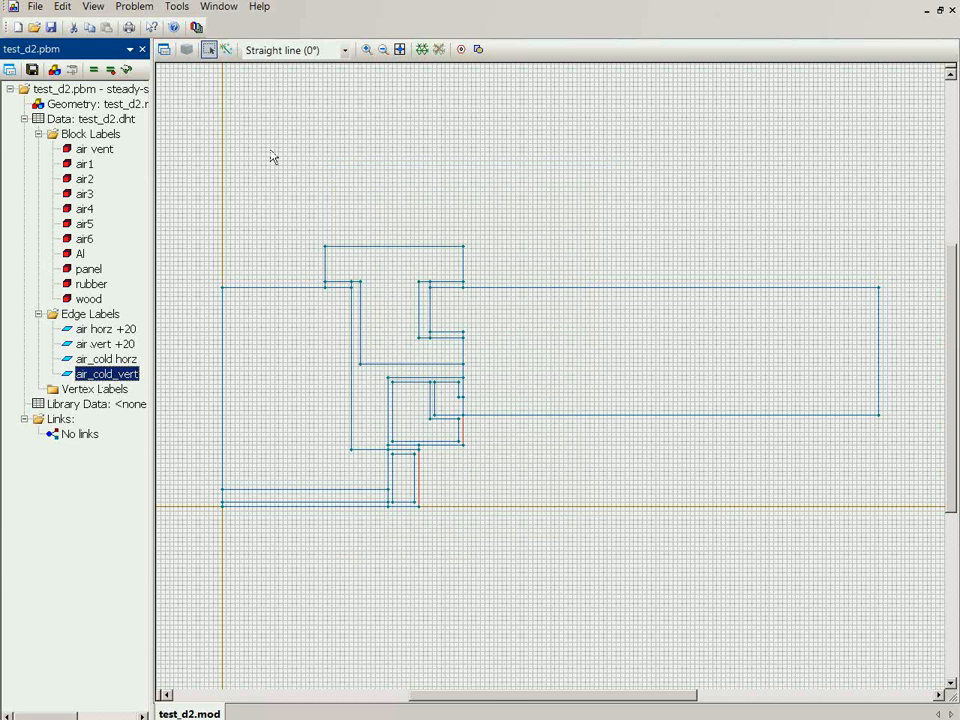
# Mesh the whole window frame model and solve the saved test_d2 problem, opening its results
pyautogui.click(421, 49)
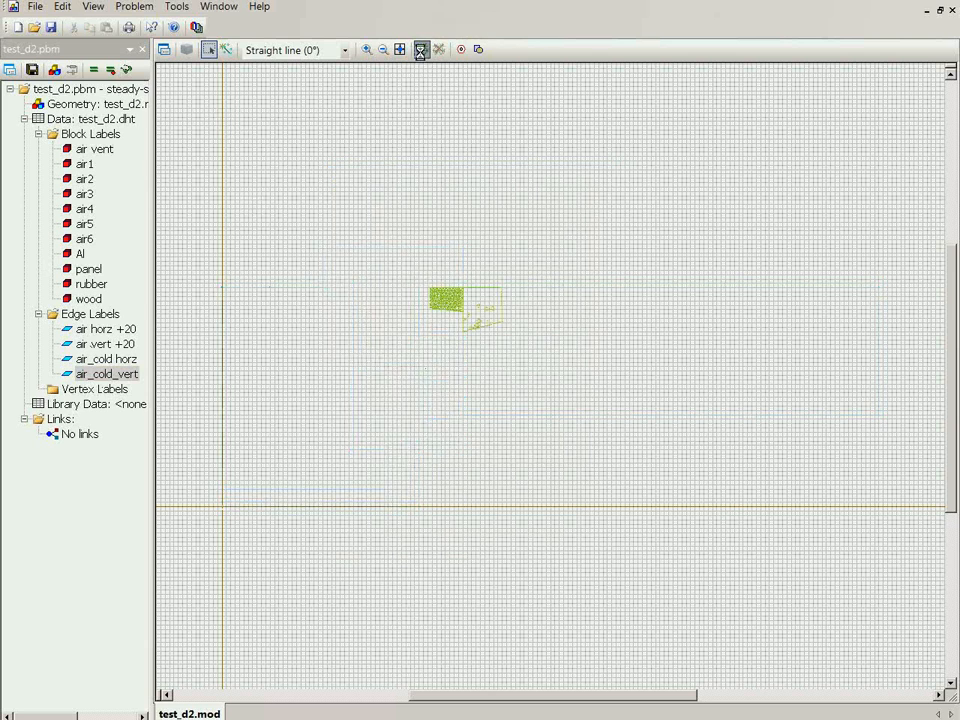
pyautogui.click(32, 69)
pyautogui.click(94, 69)
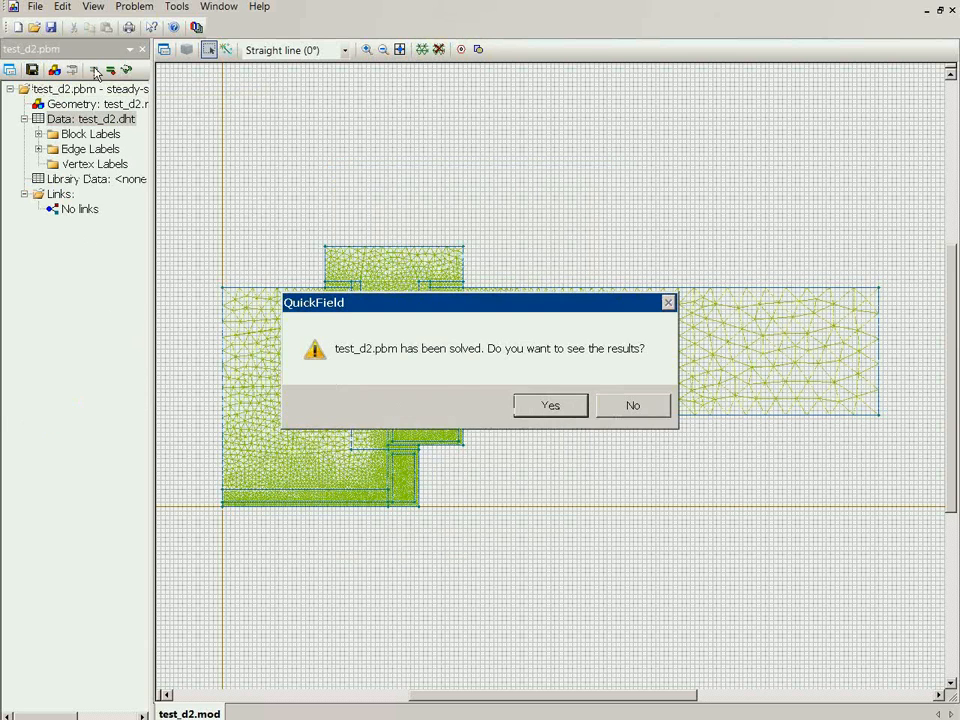
pyautogui.click(551, 405)
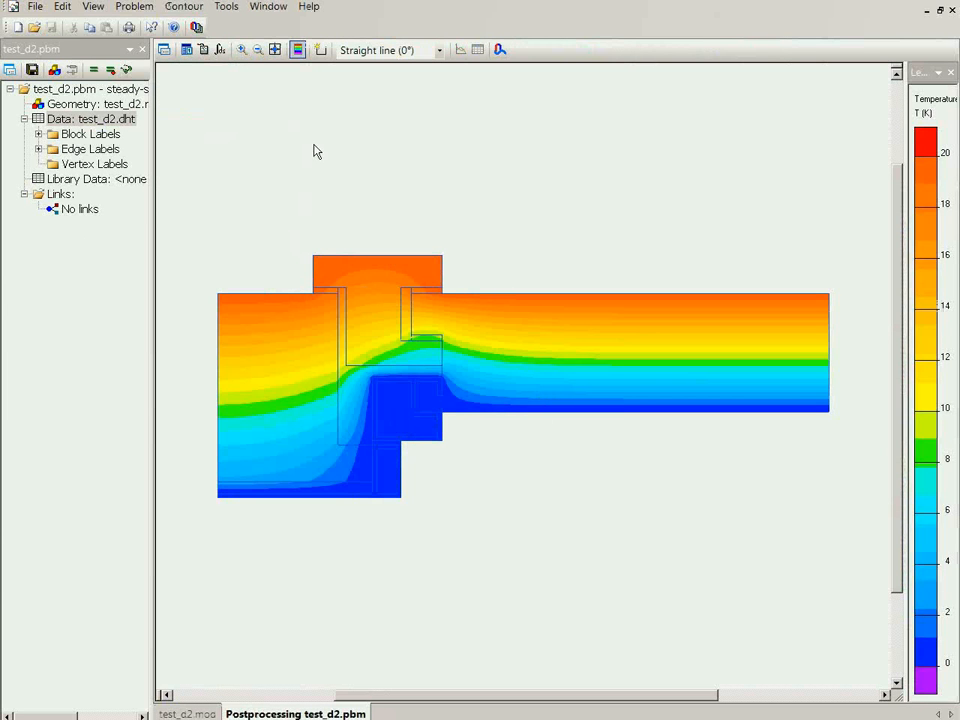
# Replace the temperature colour map in the field picture with isotherms at a scale of 2 K
pyautogui.click(164, 52)
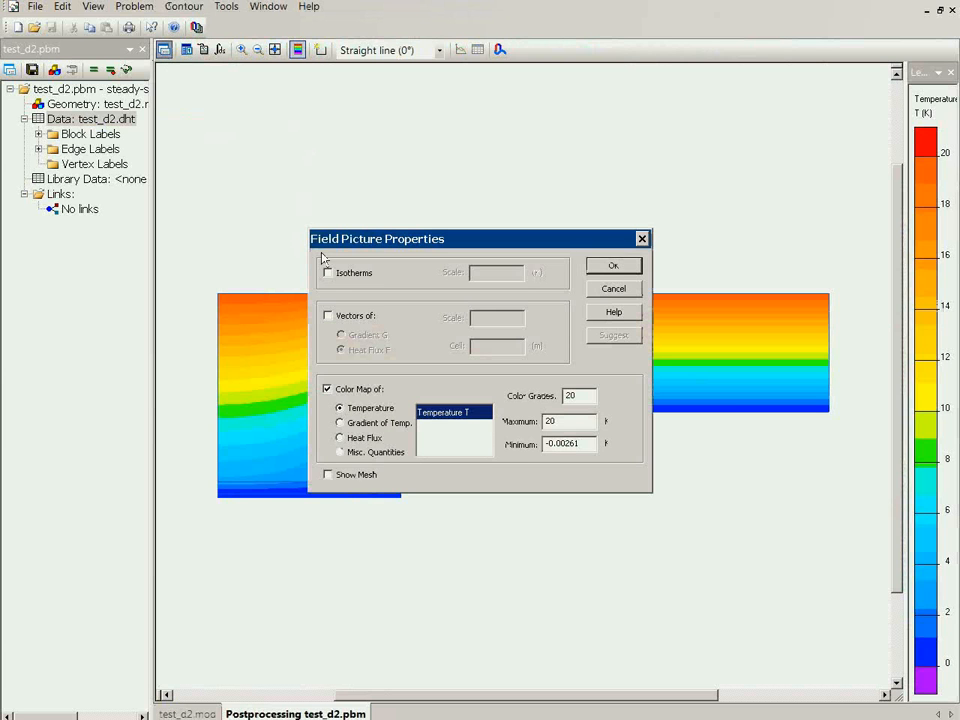
pyautogui.click(362, 397)
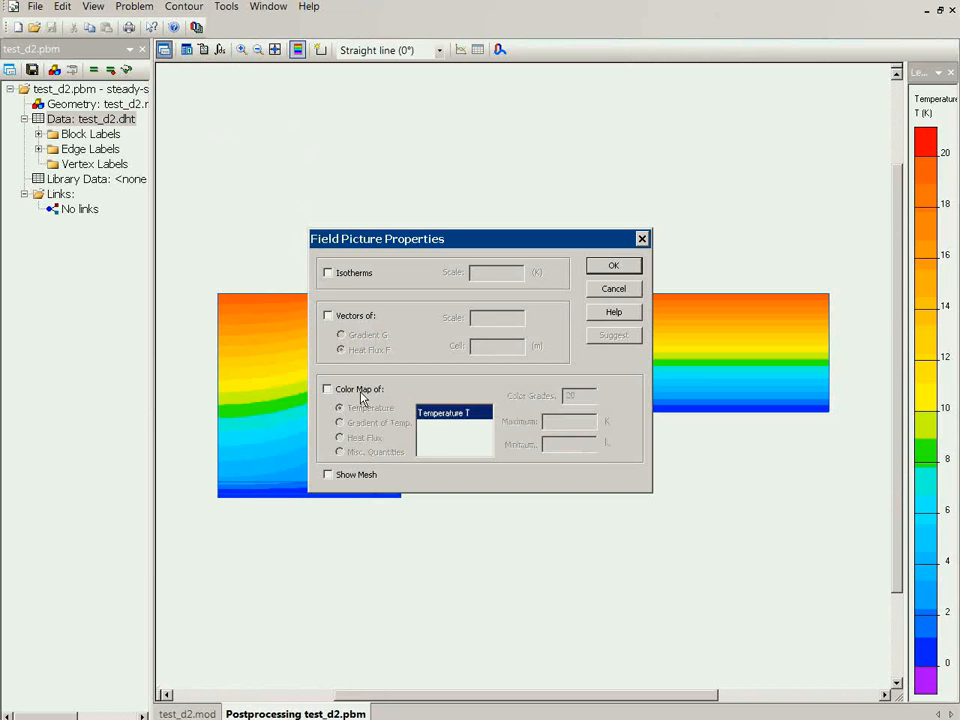
pyautogui.click(345, 281)
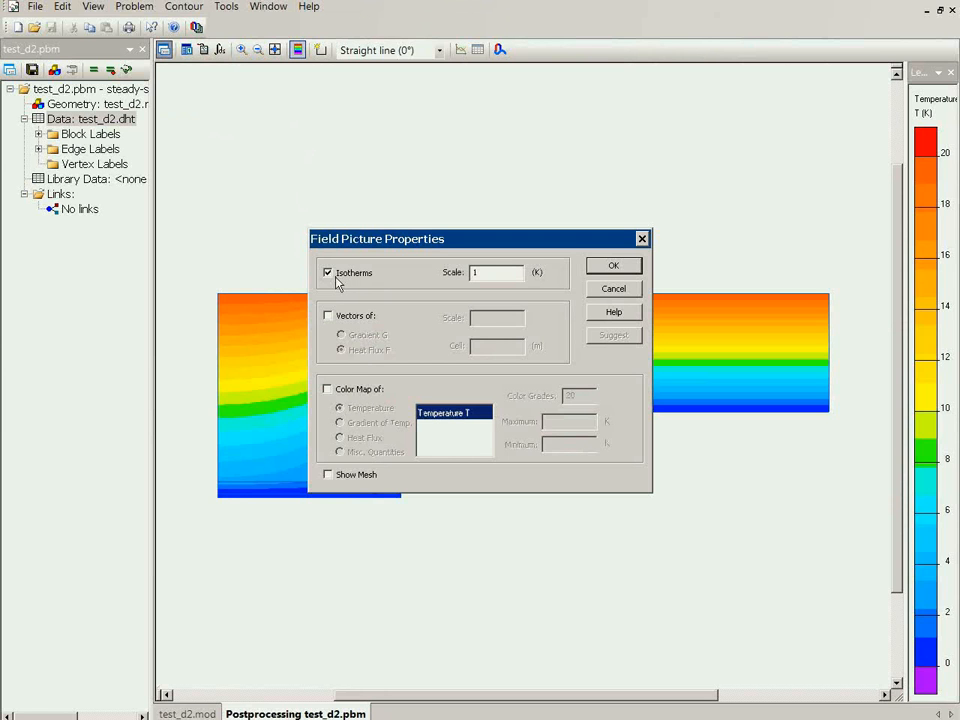
pyautogui.moveTo(493, 274); pyautogui.dragTo(467, 276)
pyautogui.write('2')
pyautogui.click(613, 266)
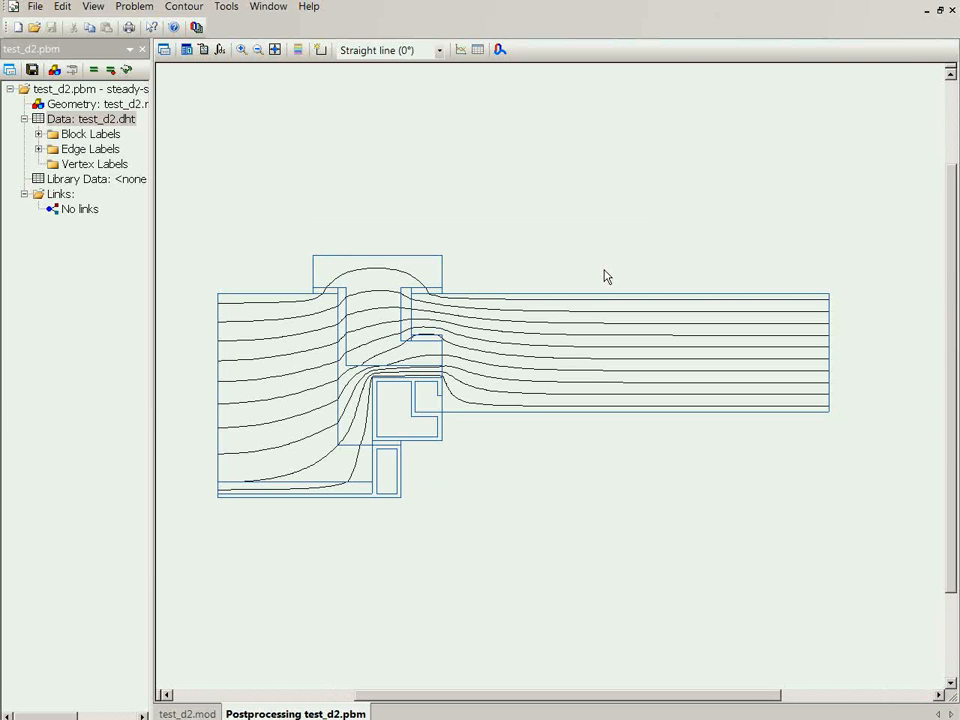
# Build a contour along the entire warm-side boundary of the frame and panel and calculate the heat flux through it
pyautogui.click(320, 49)
pyautogui.click(280, 292)
pyautogui.click(313, 289)
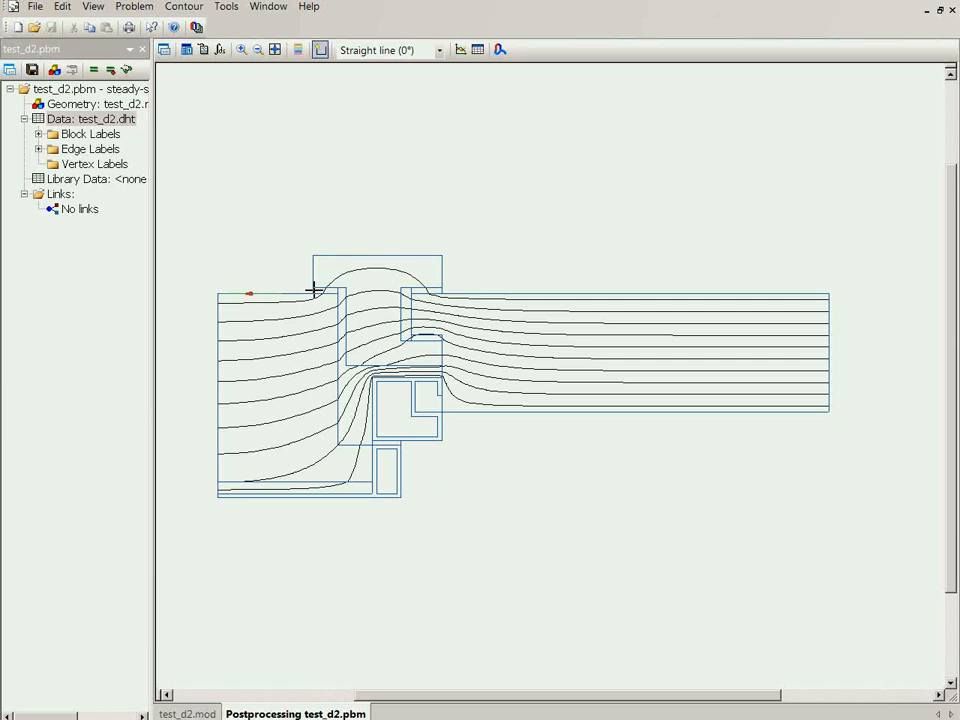
pyautogui.click(313, 269)
pyautogui.click(336, 255)
pyautogui.click(441, 270)
pyautogui.click(464, 292)
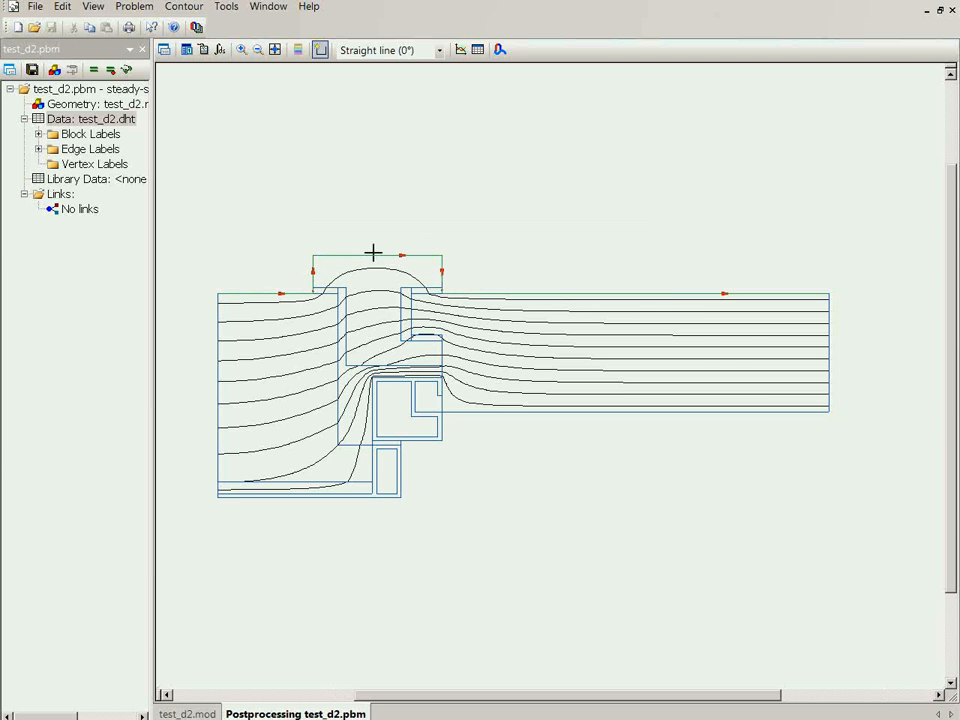
pyautogui.click(221, 52)
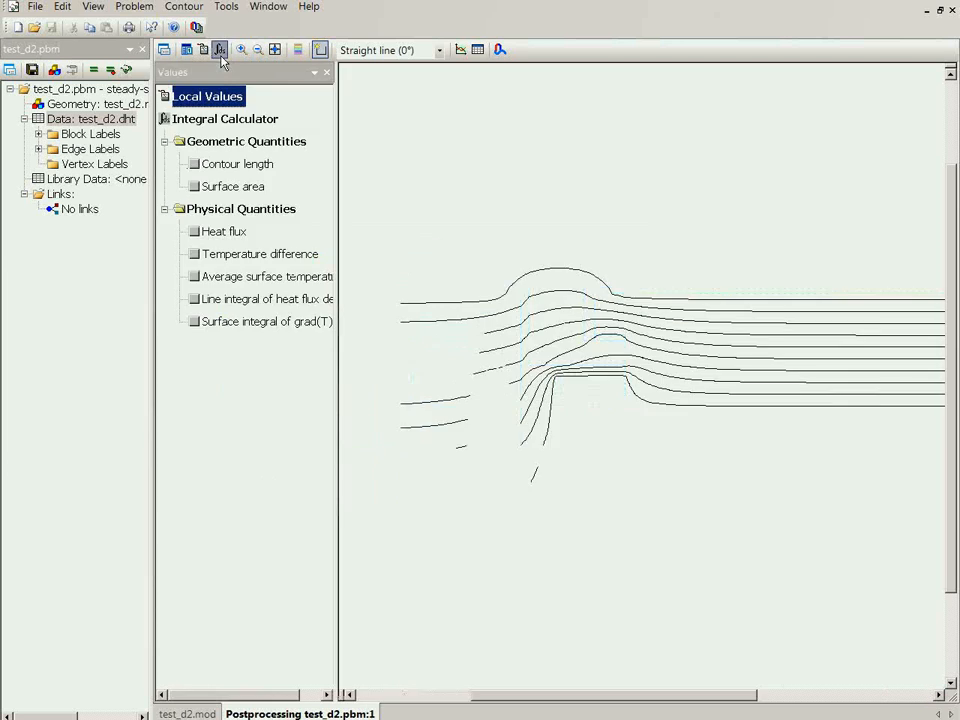
pyautogui.click(196, 231)
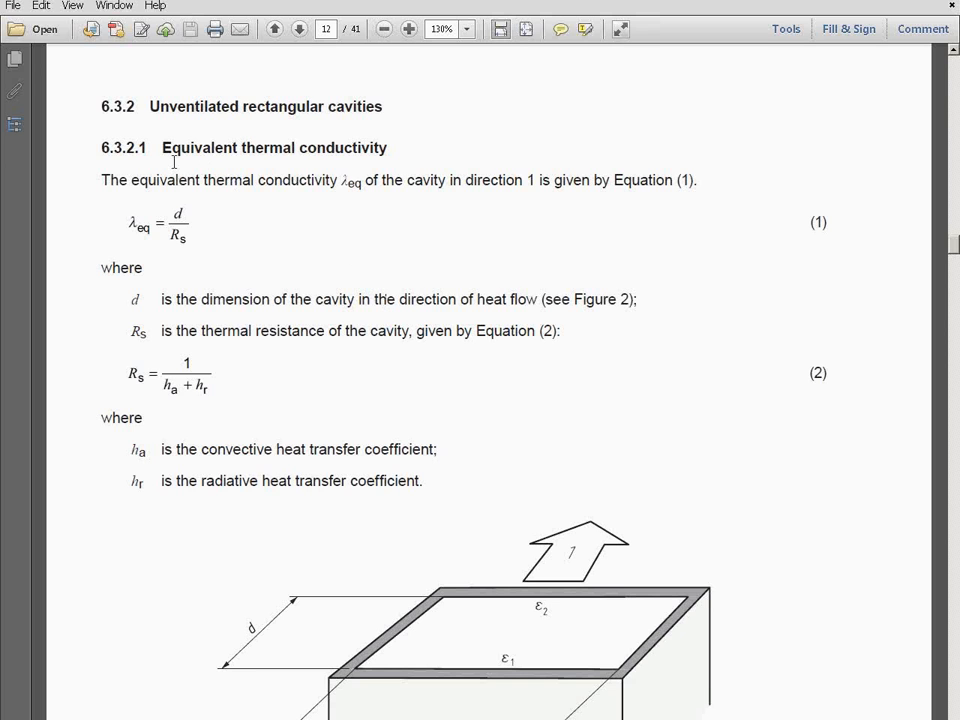
# In the ISO 10077-2 PDF, examine section 6.3.2 on equivalent thermal conductivity of unventilated cavities, through to the rules for non-rectangular cavities
pyautogui.moveTo(189, 147); pyautogui.dragTo(394, 149)
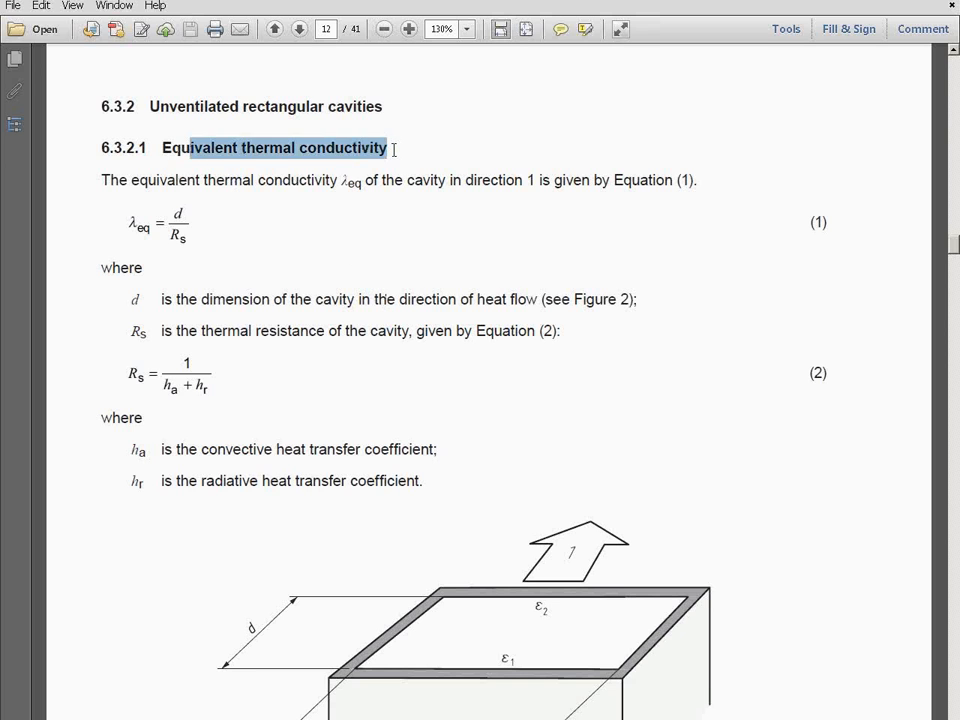
pyautogui.click(394, 150)
pyautogui.scroll(-10, 418, 169)
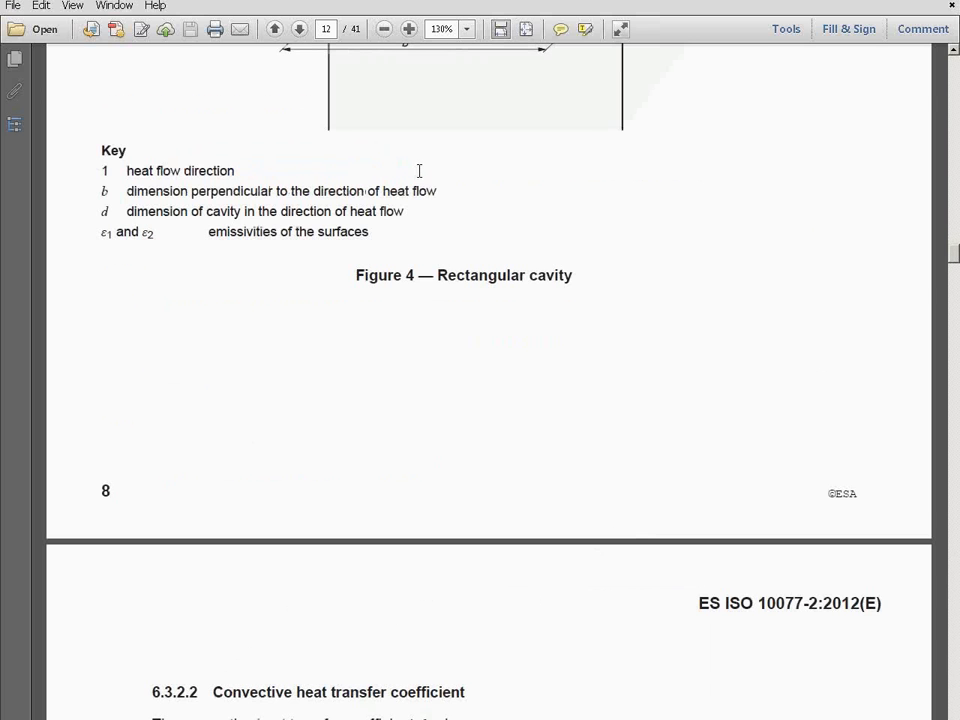
pyautogui.scroll(-12, 419, 170)
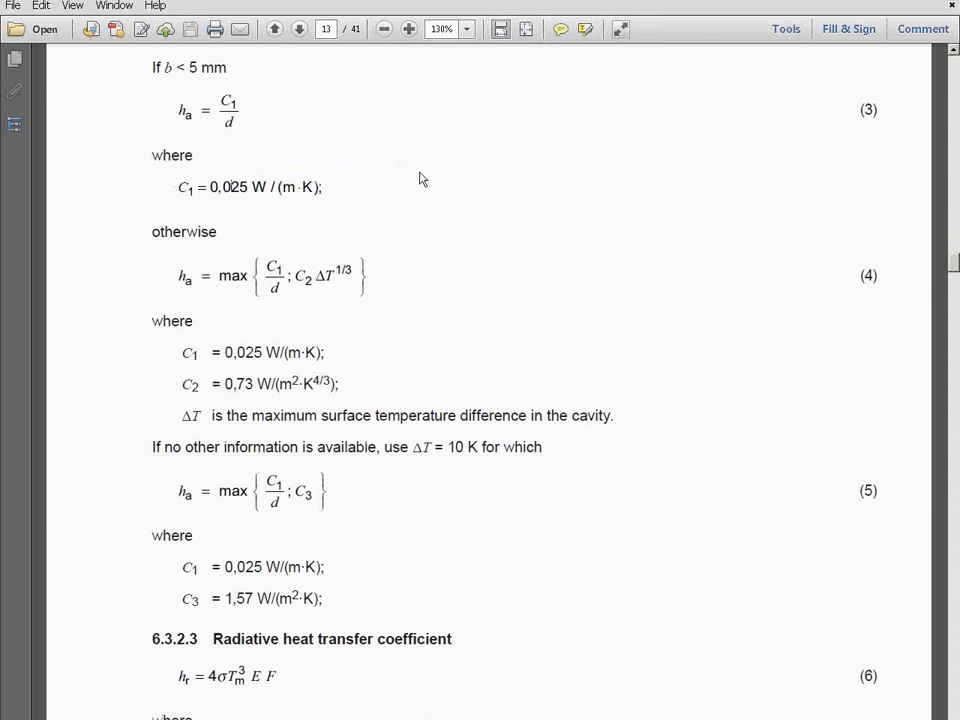
pyautogui.scroll(-12, 419, 179)
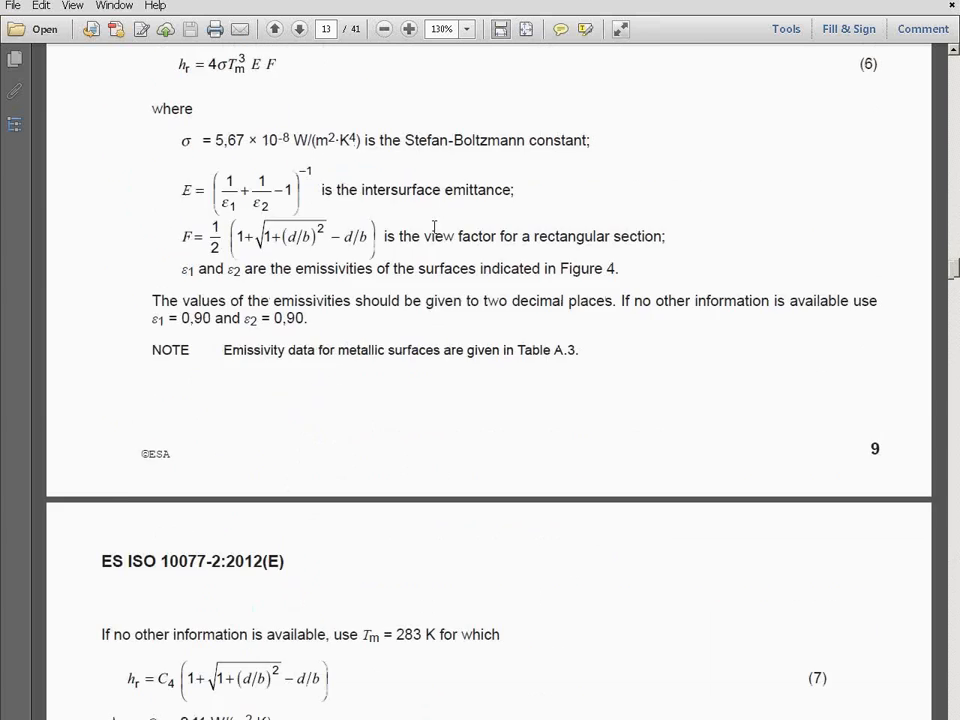
pyautogui.scroll(-15, 434, 228)
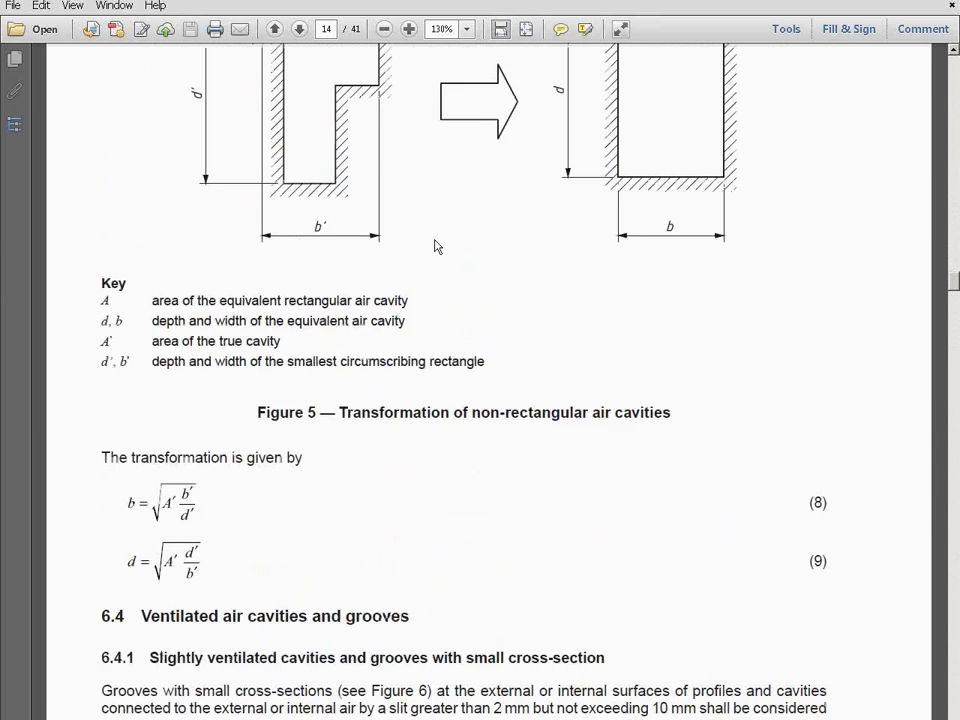
pyautogui.scroll(-4, 435, 246)
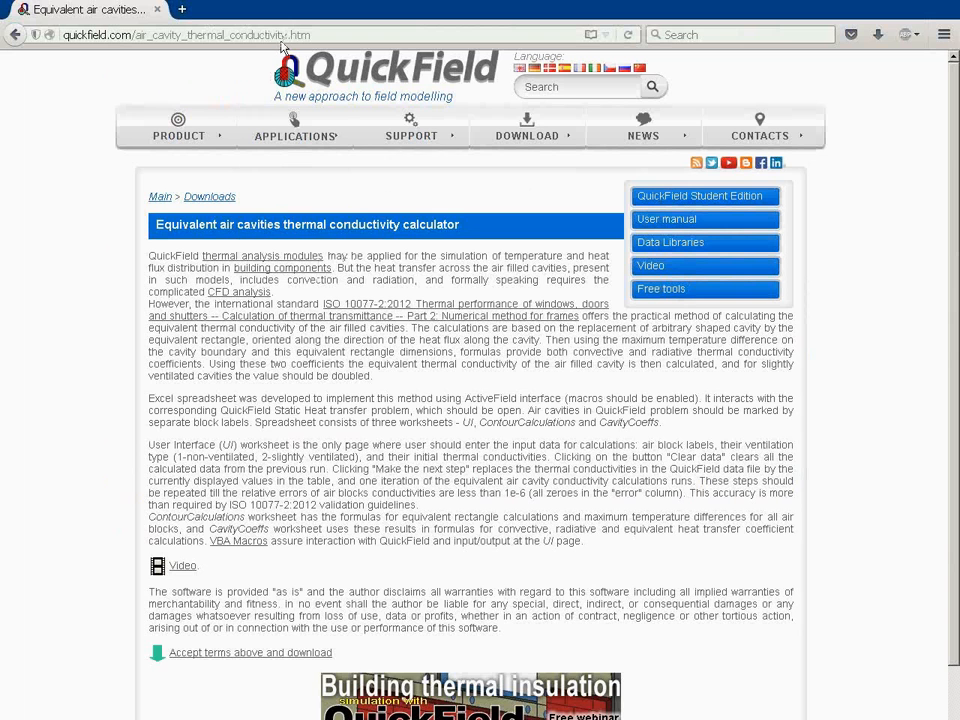
# On the QuickField website in the browser, open the Equivalent air cavities thermal conductivity calculator from the free tools list
pyautogui.moveTo(440, 145)
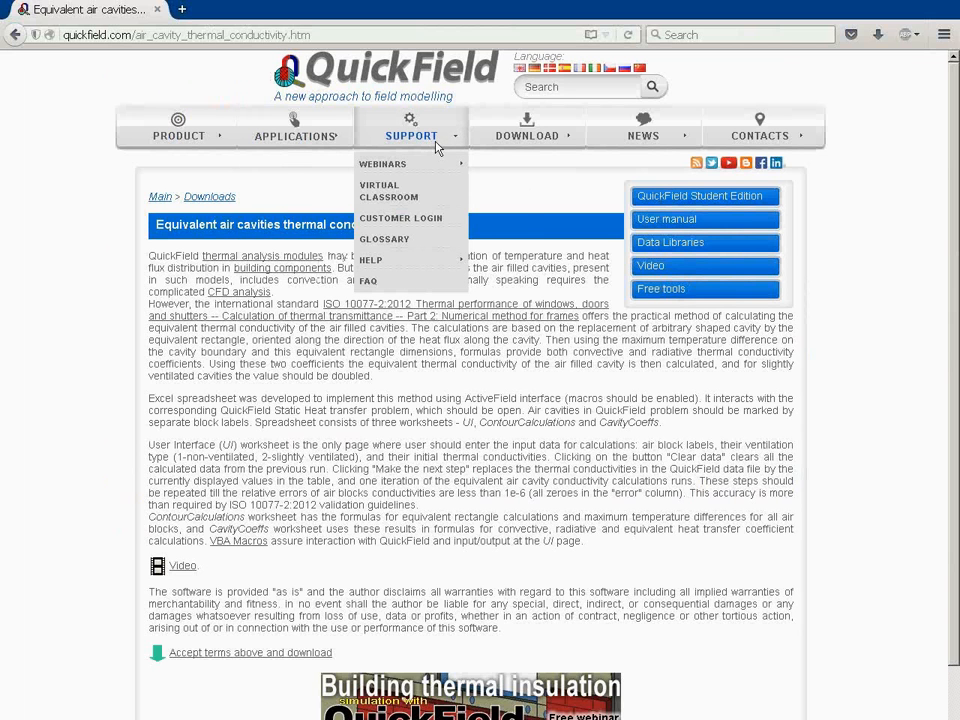
pyautogui.moveTo(497, 142)
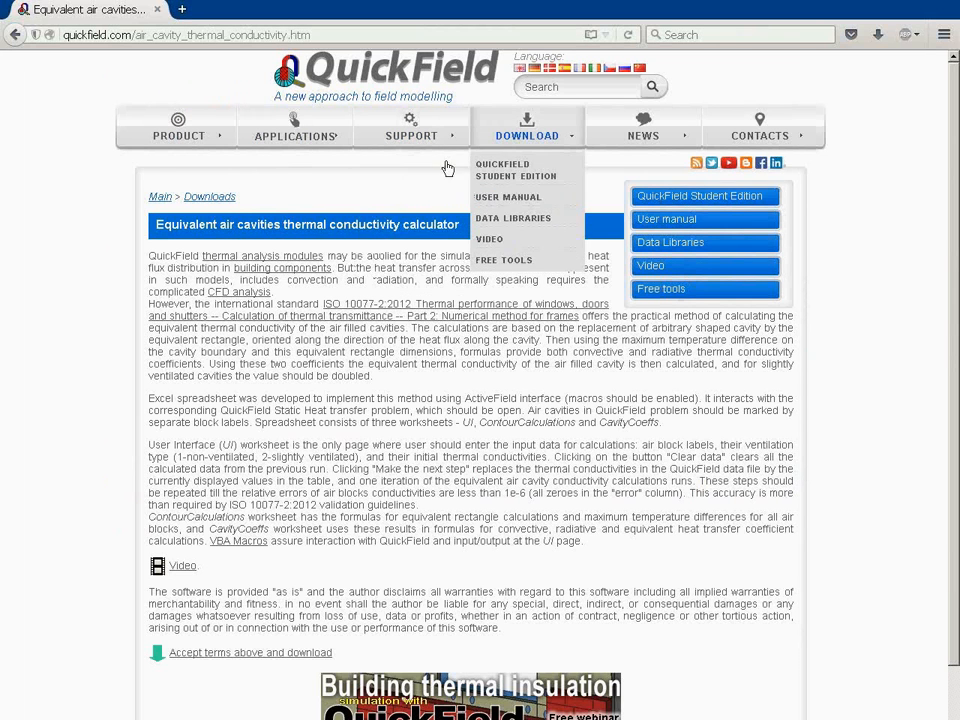
pyautogui.click(511, 267)
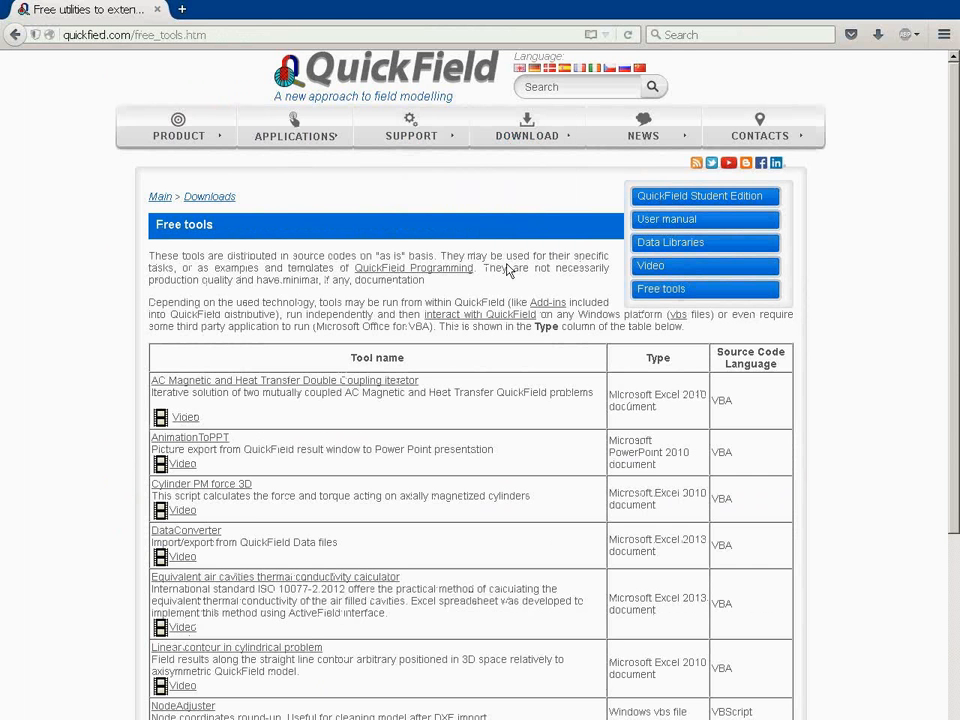
pyautogui.click(221, 587)
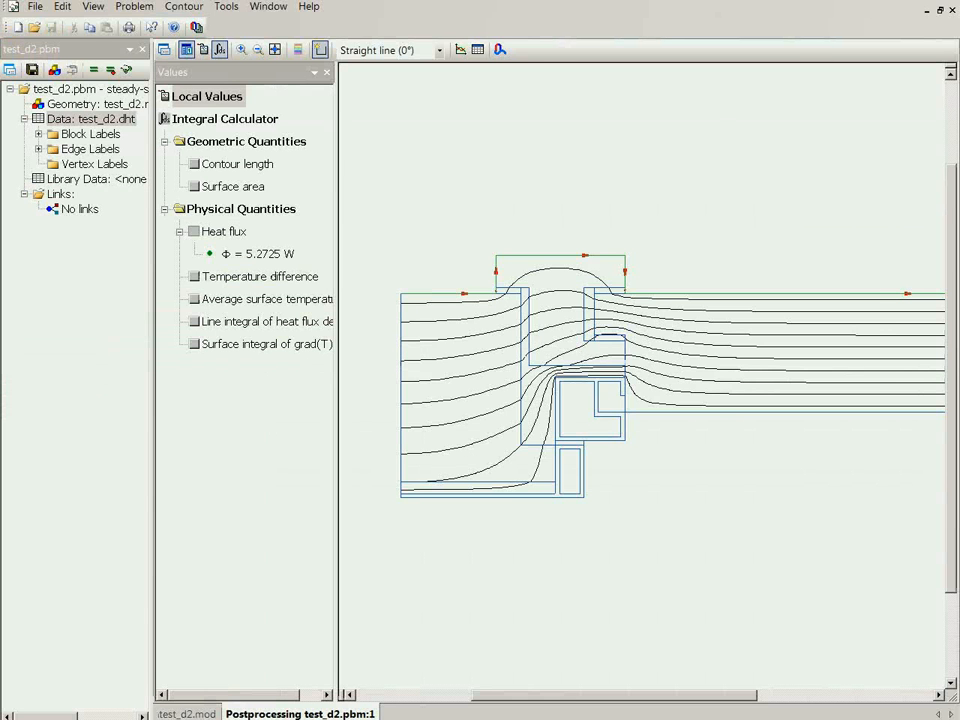
# Place the QuickField window beside the Excel calculator and look through the block labels air1 to air6 in the problem data
pyautogui.press('super+Down')
pyautogui.moveTo(416, 97); pyautogui.dragTo(638, 105)
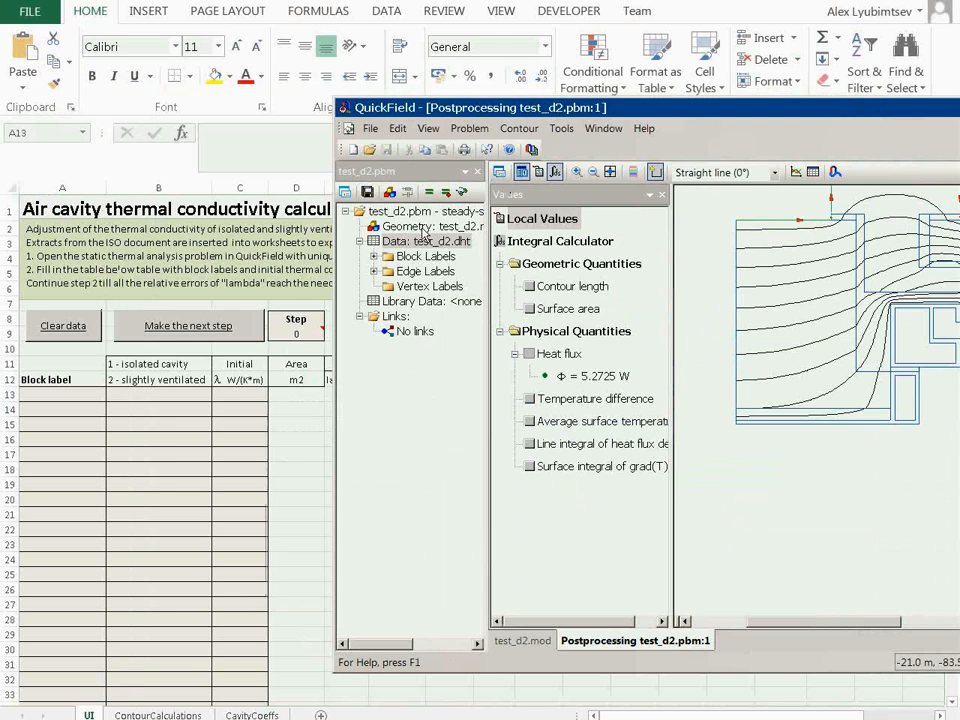
pyautogui.click(424, 240)
pyautogui.click(420, 287)
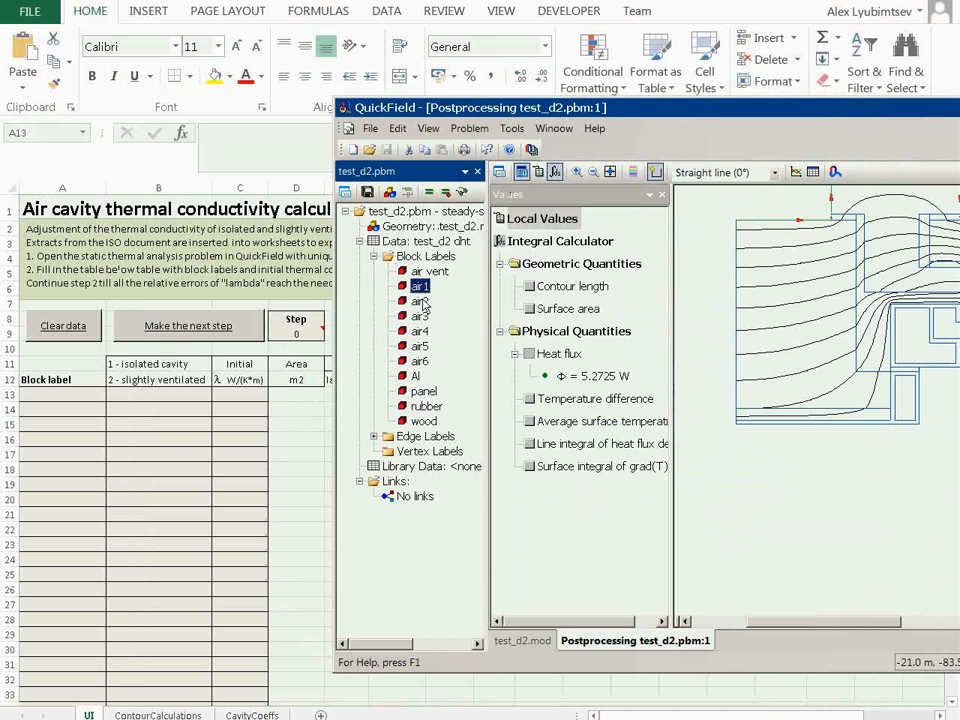
pyautogui.press('Down')
pyautogui.press('Down')
pyautogui.press('Down')
pyautogui.press('Down')
pyautogui.press('Down')
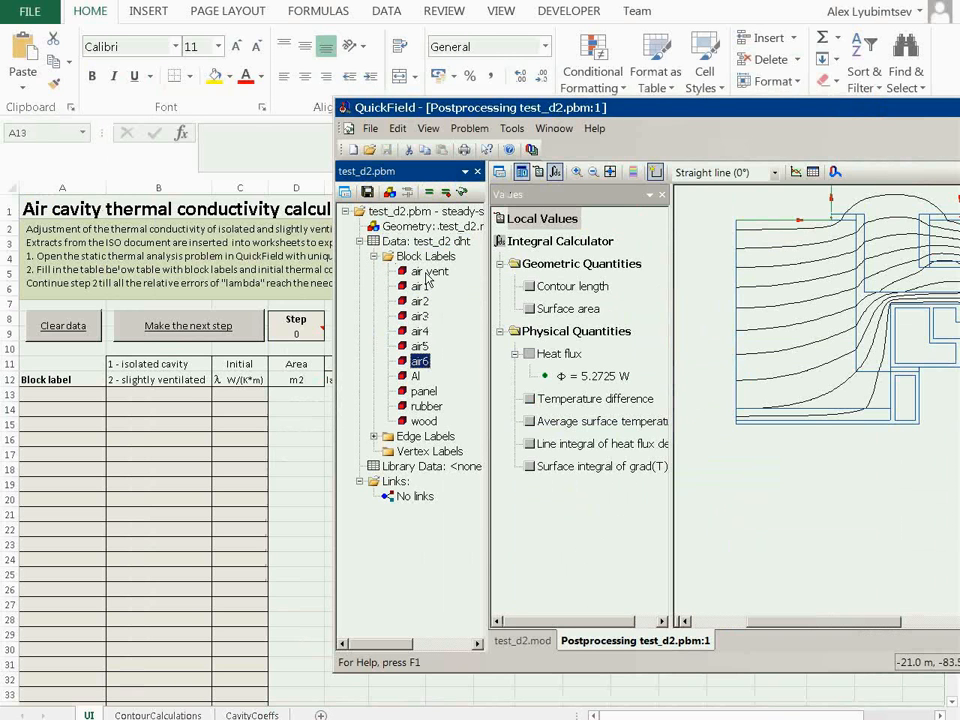
# In the Excel air cavity calculator, enter the block labels air1, air2, air3, air4 and air5 in cells A13 to A17
pyautogui.click(79, 394)
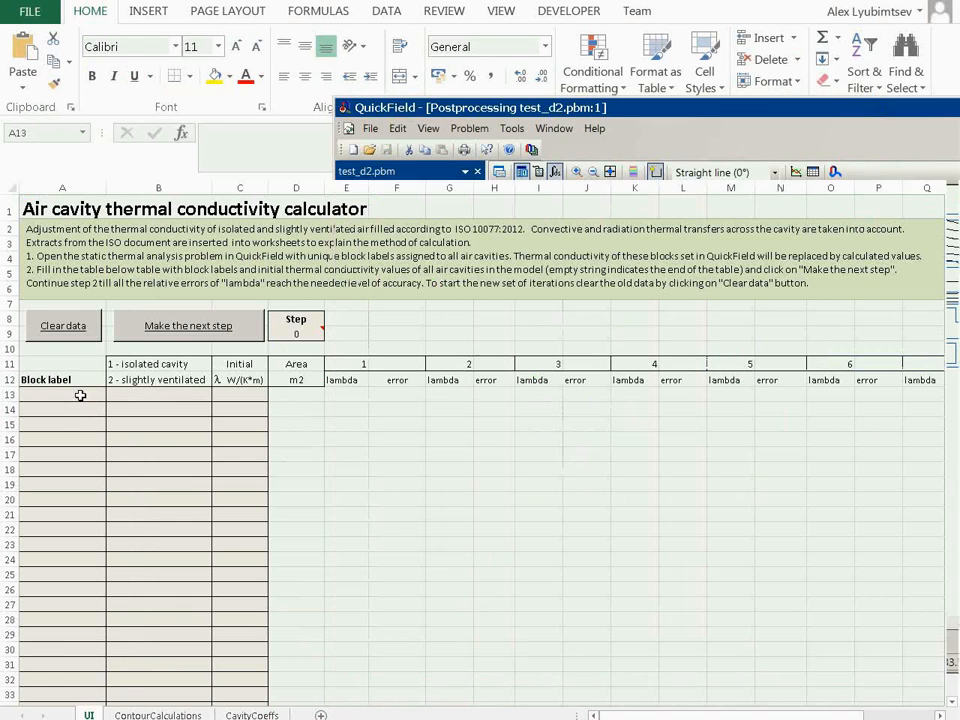
pyautogui.write('air1')
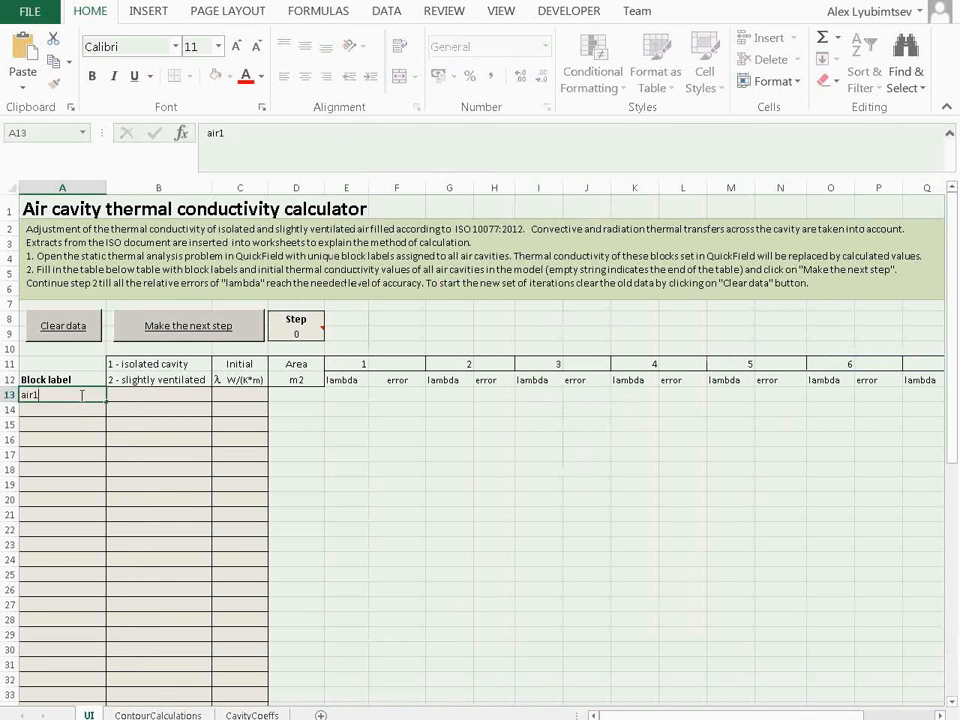
pyautogui.press('Return')
pyautogui.write('air1')
pyautogui.press('BackSpace')
pyautogui.write('2')
pyautogui.press('Return')
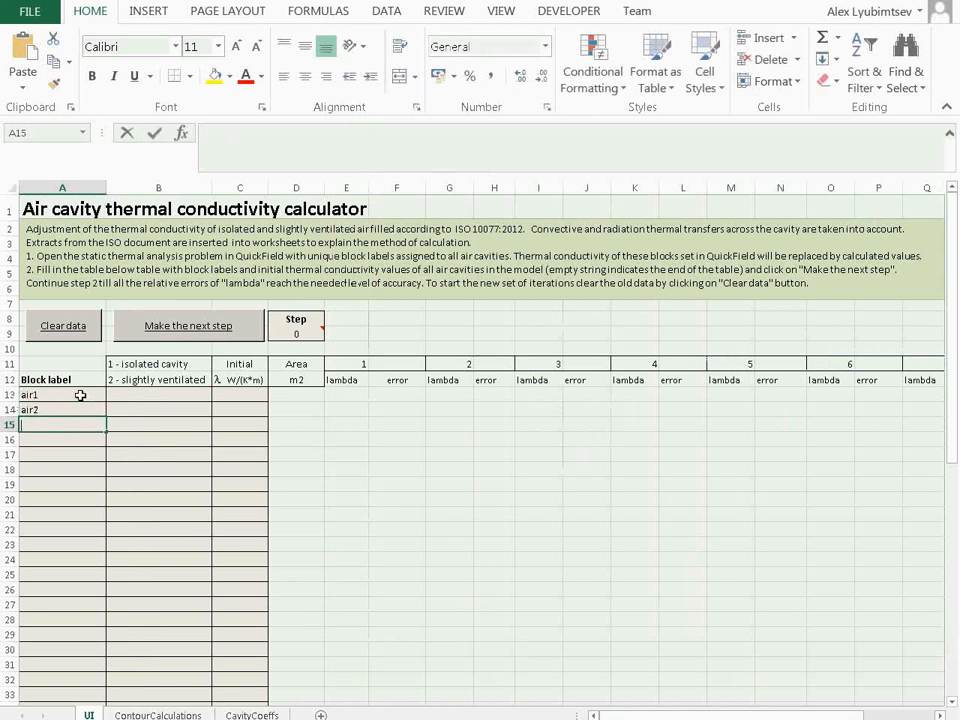
pyautogui.write('air3')
pyautogui.press('Return')
pyautogui.write('air')
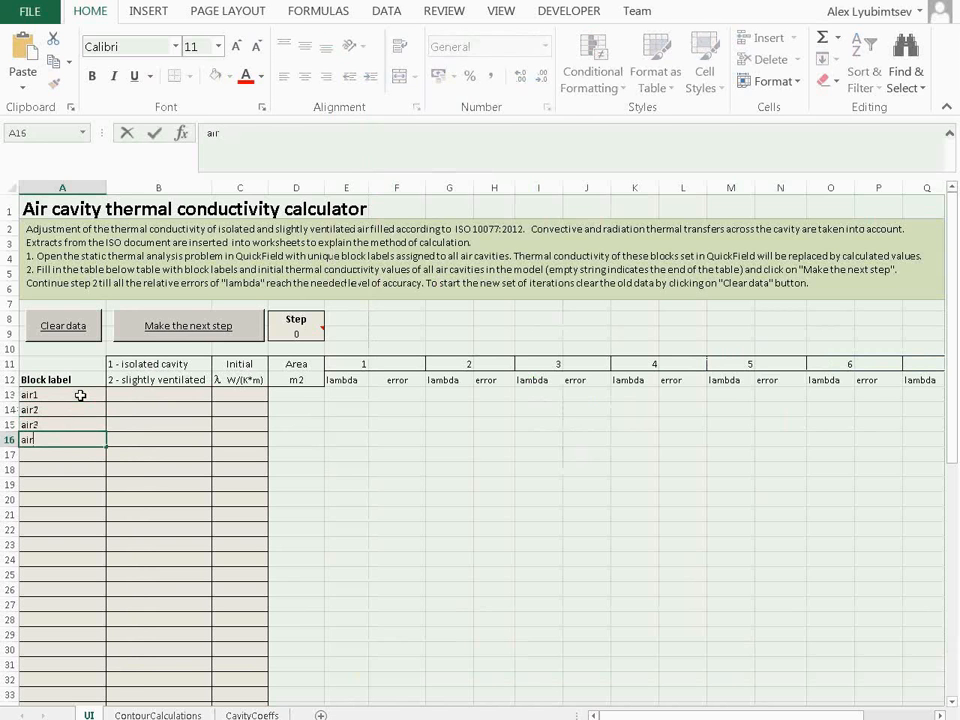
pyautogui.write('4')
pyautogui.press('Return')
pyautogui.write('a')
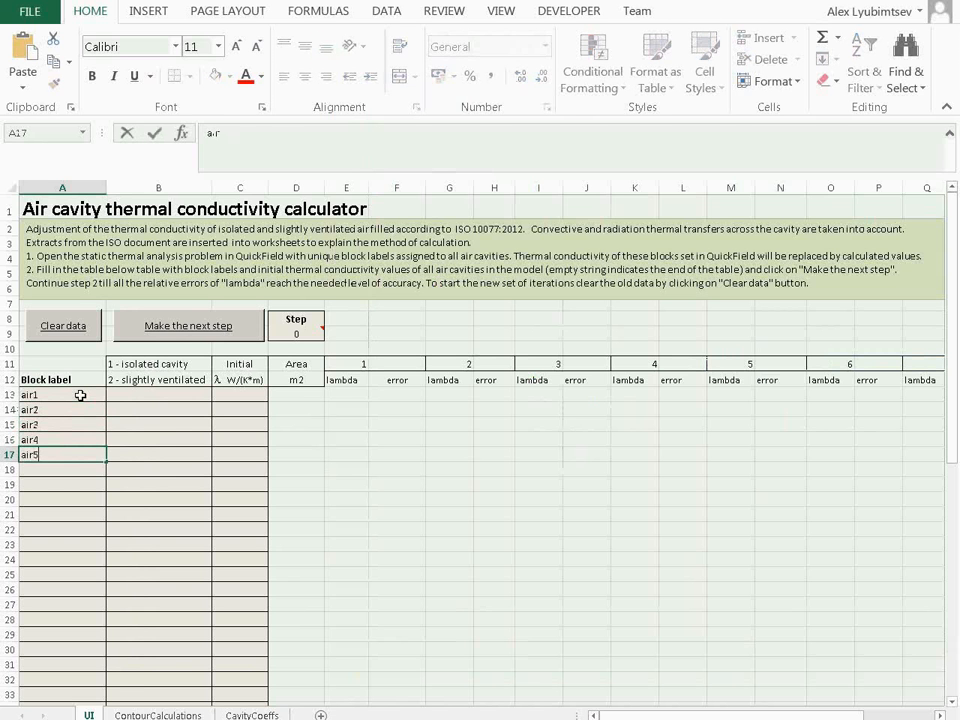
pyautogui.write('ir5')
pyautogui.press('Return')
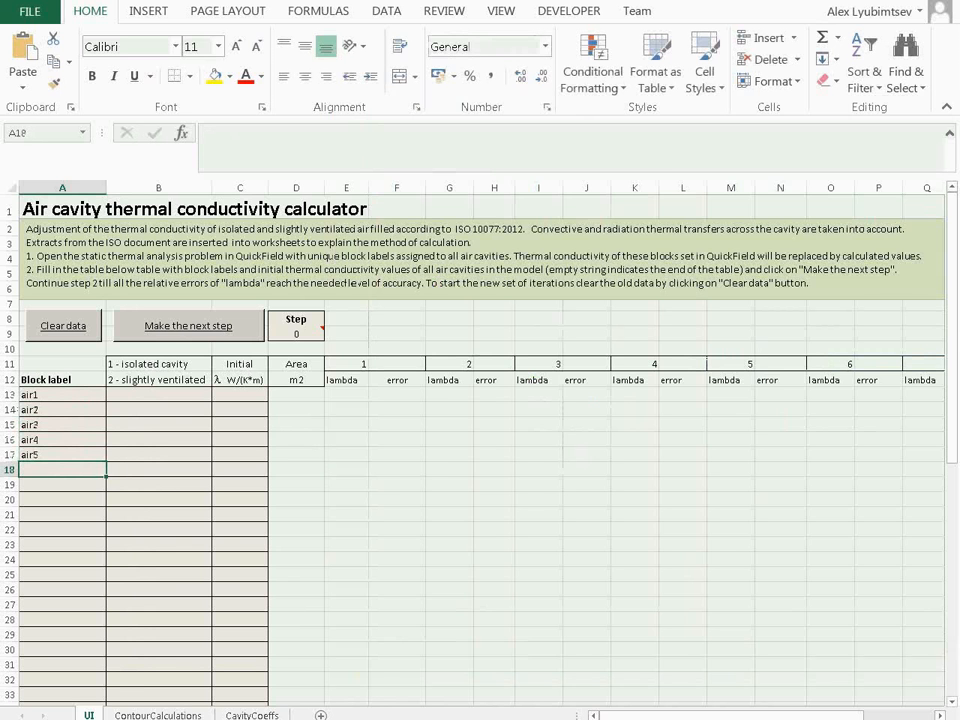
# Enter the remaining block labels air6 and air vent in cells A18 and A19 of the air cavity calculator
pyautogui.hotkey('alt', 'Tab')
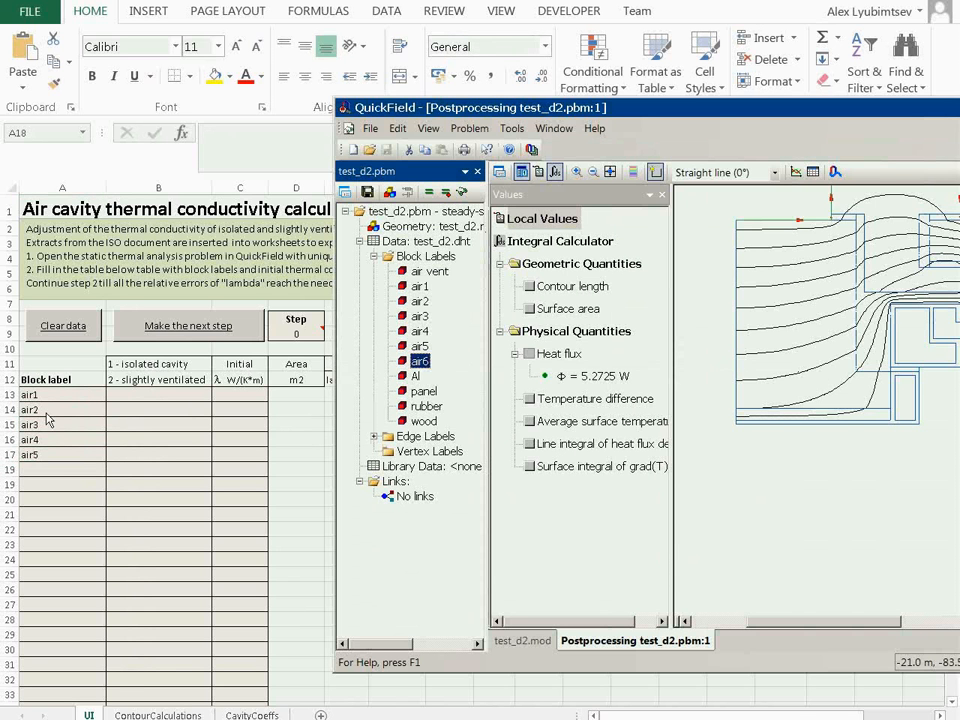
pyautogui.click(66, 466)
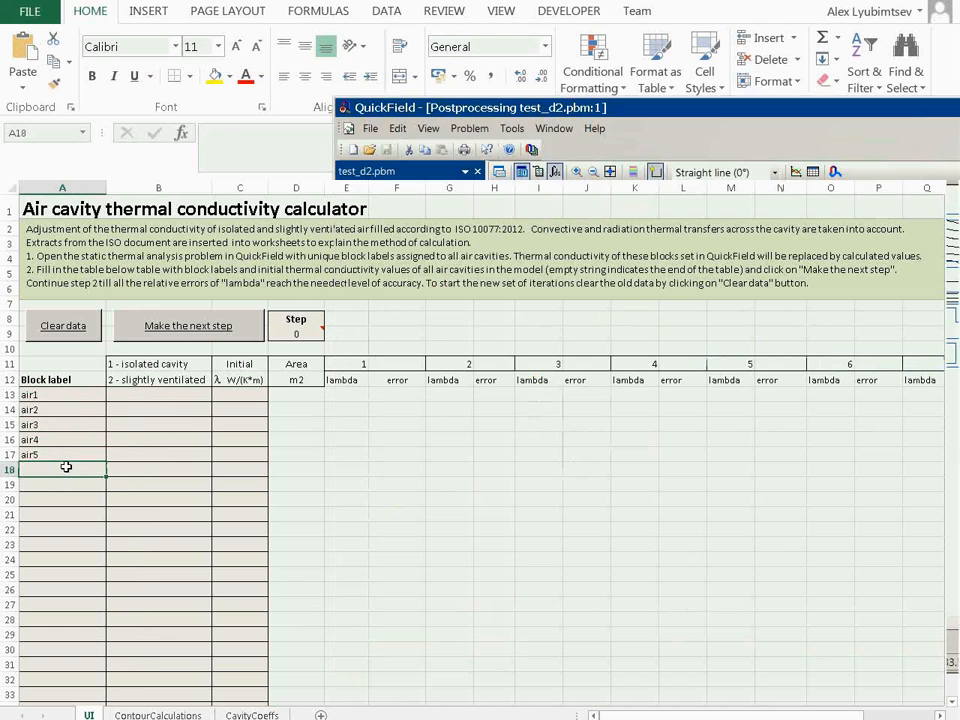
pyautogui.write('air6')
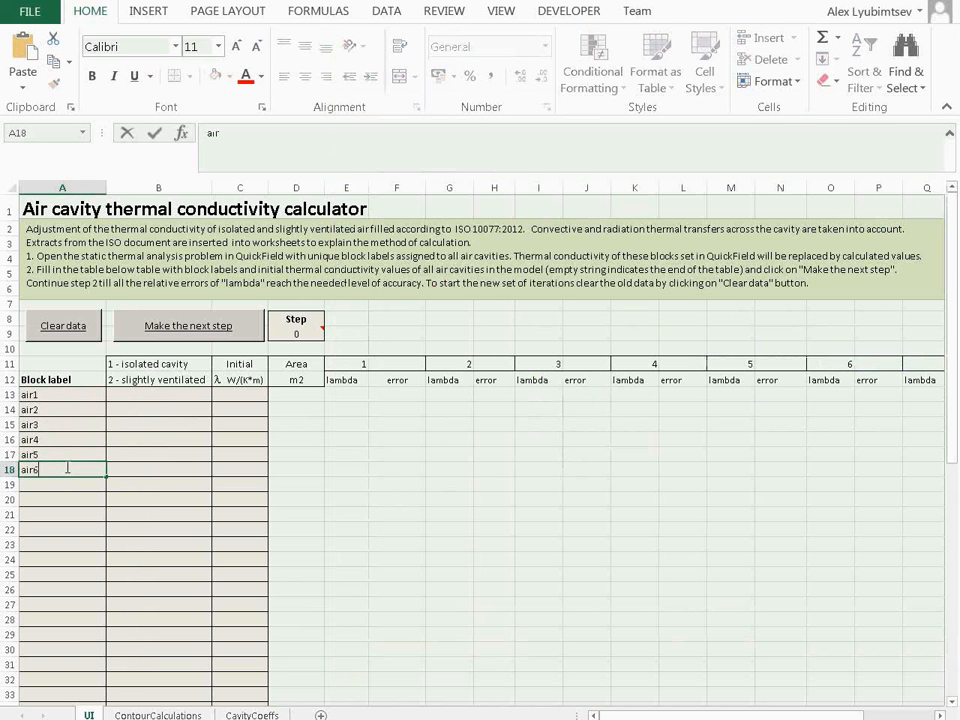
pyautogui.press('Return')
pyautogui.write('air v')
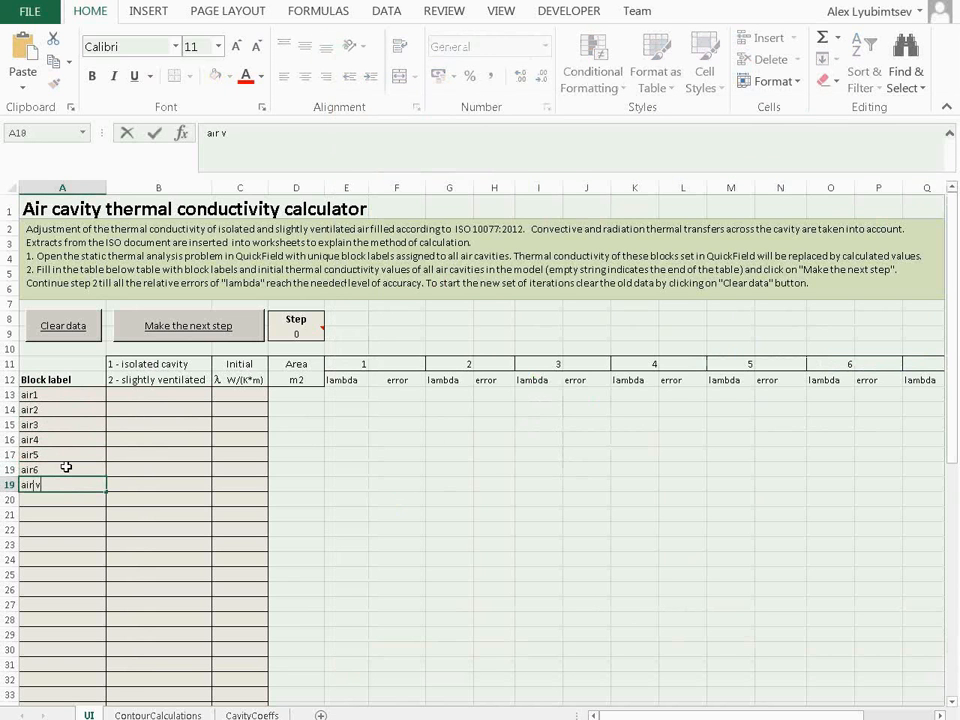
pyautogui.write('ent')
pyautogui.press('Return')
pyautogui.press('Up')
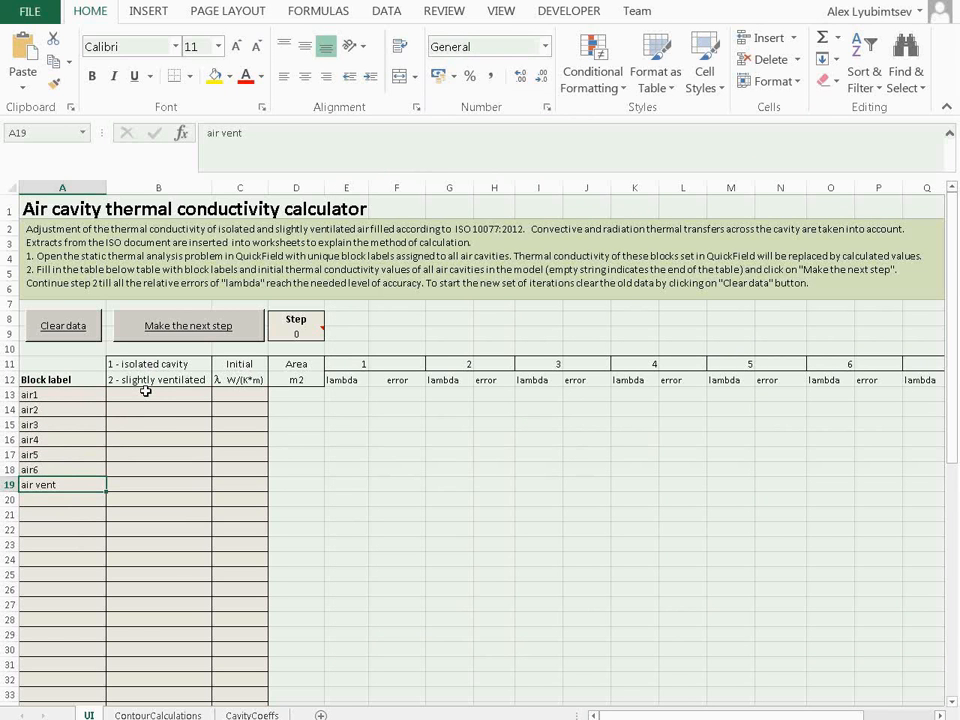
# Set the cavity type to 1 (isolated) for air1 through air6 and to 2 (slightly ventilated) for air vent
pyautogui.click(146, 391)
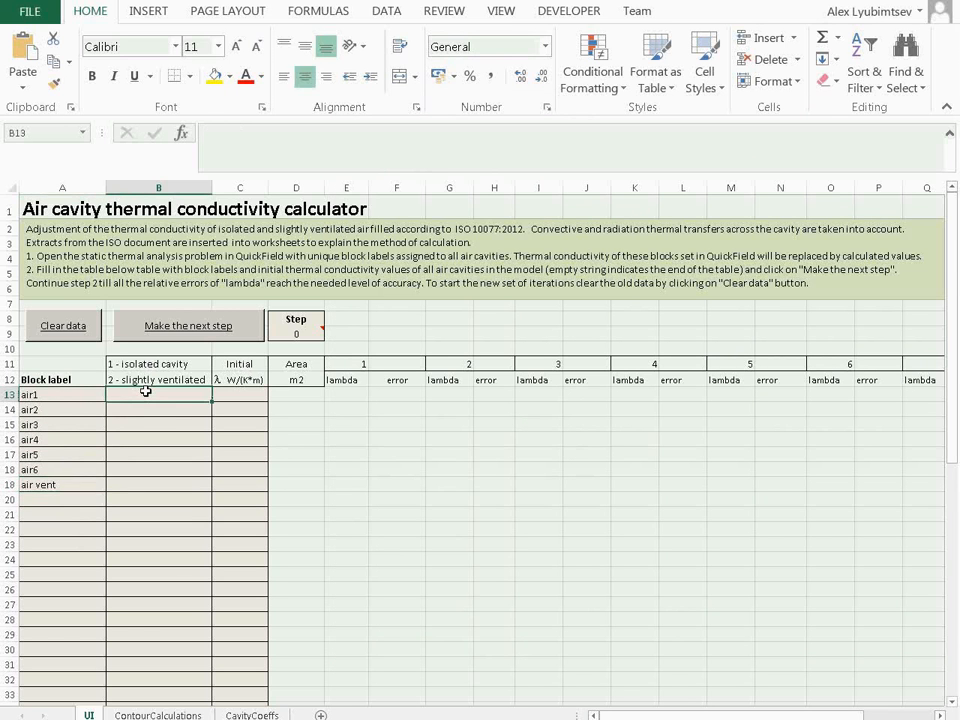
pyautogui.write('1')
pyautogui.press('Return')
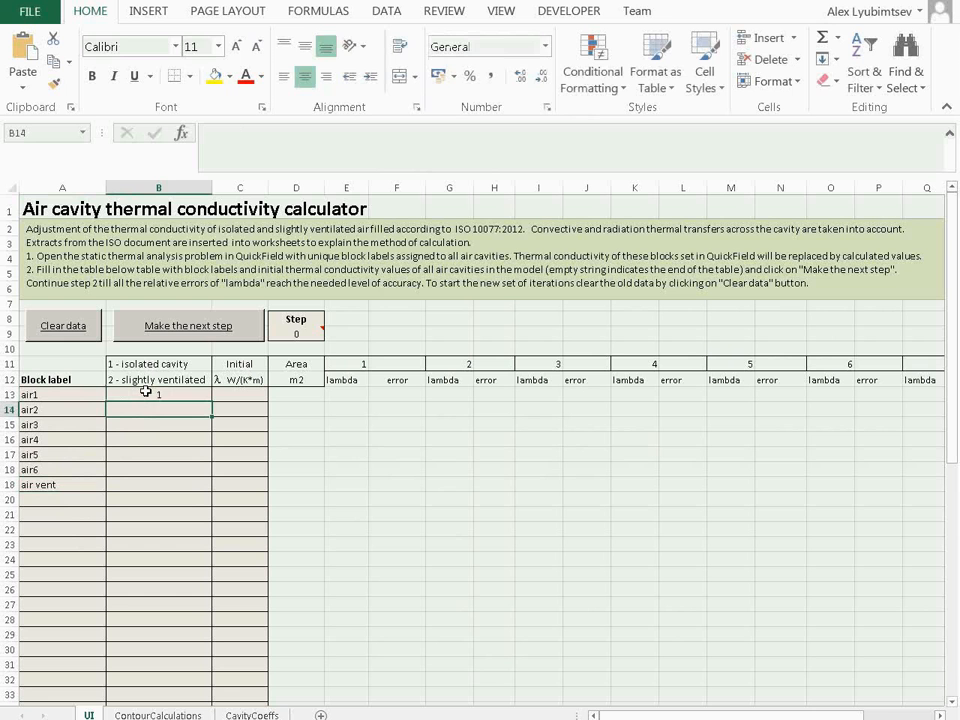
pyautogui.write('2')
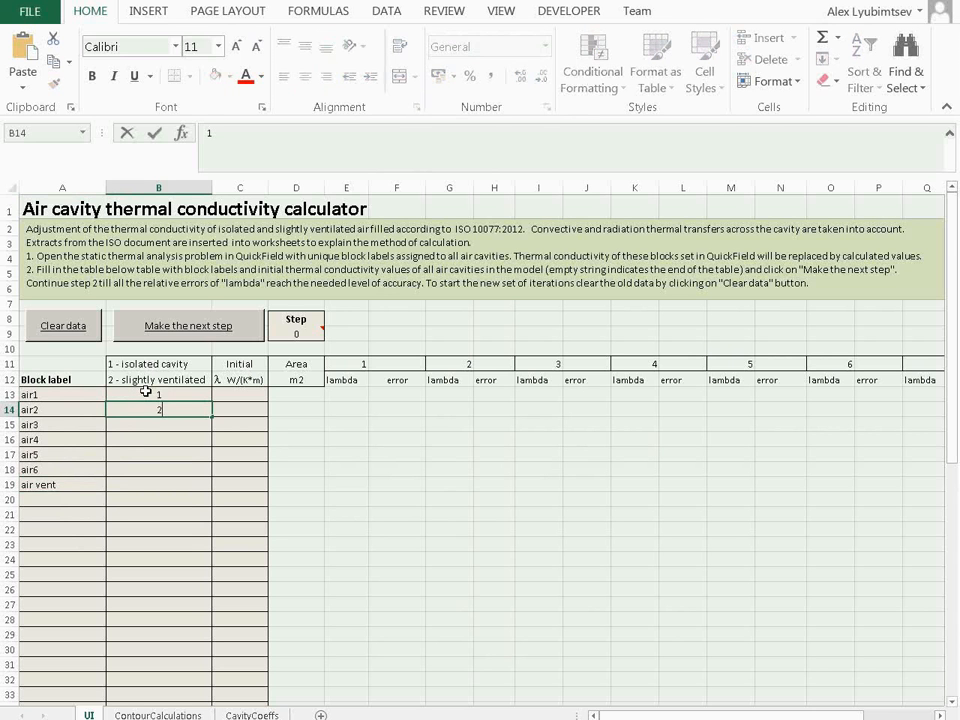
pyautogui.press('BackSpace')
pyautogui.write('1 1 1 1 1')
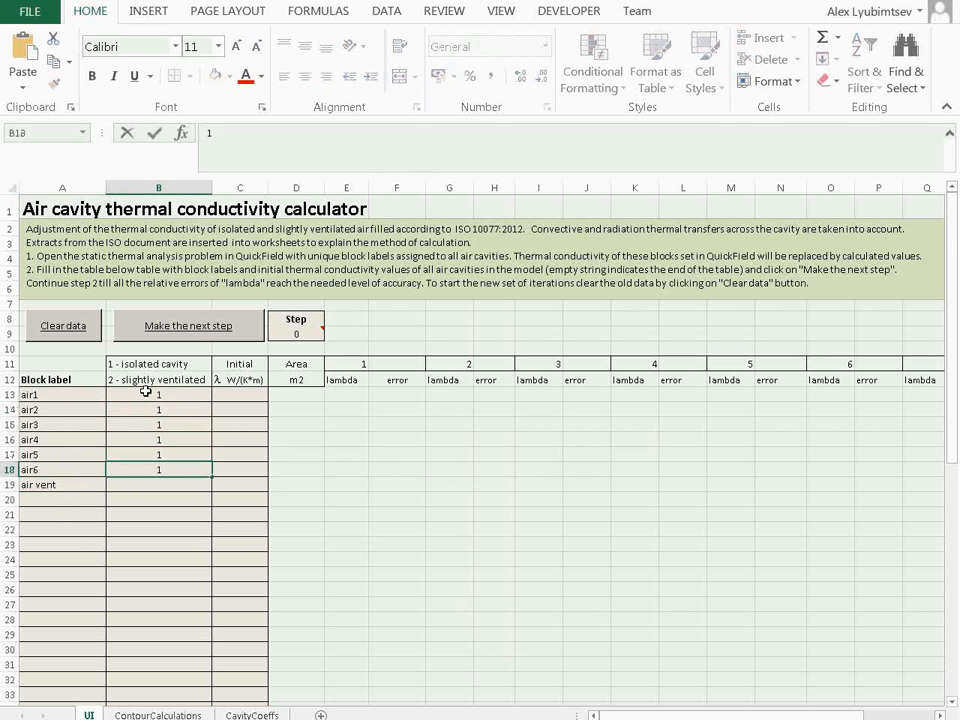
pyautogui.press('Return')
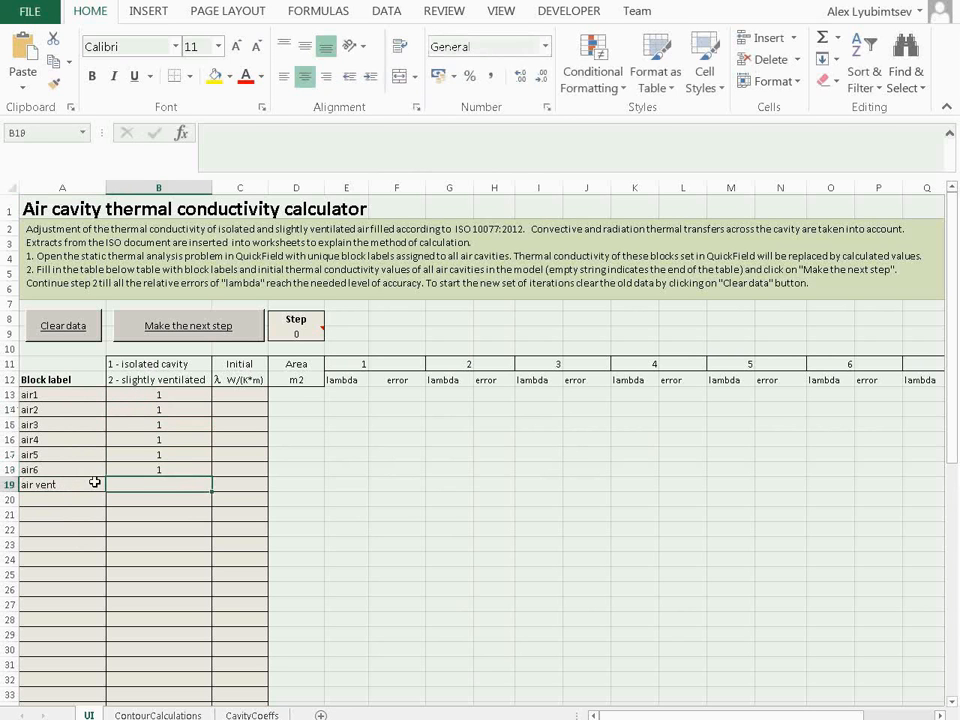
pyautogui.write('2')
pyautogui.press('Return')
pyautogui.press('Up')
# Enter an initial thermal conductivity of 0,035 for air1 and copy it to the other labels down to air vent
pyautogui.click(227, 393)
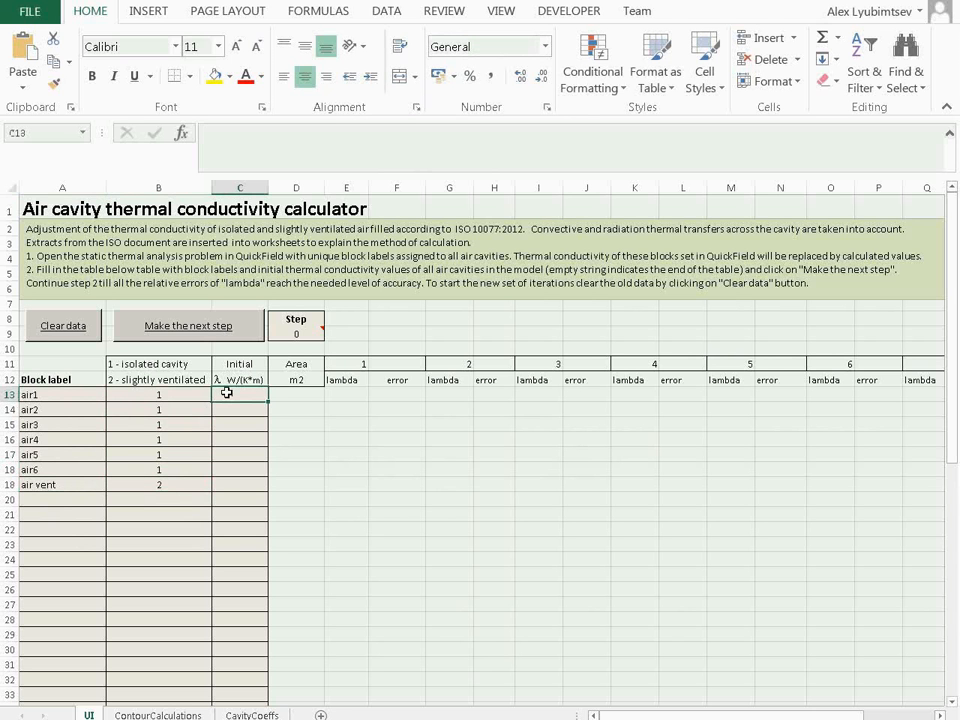
pyautogui.write('0,035')
pyautogui.press('Return')
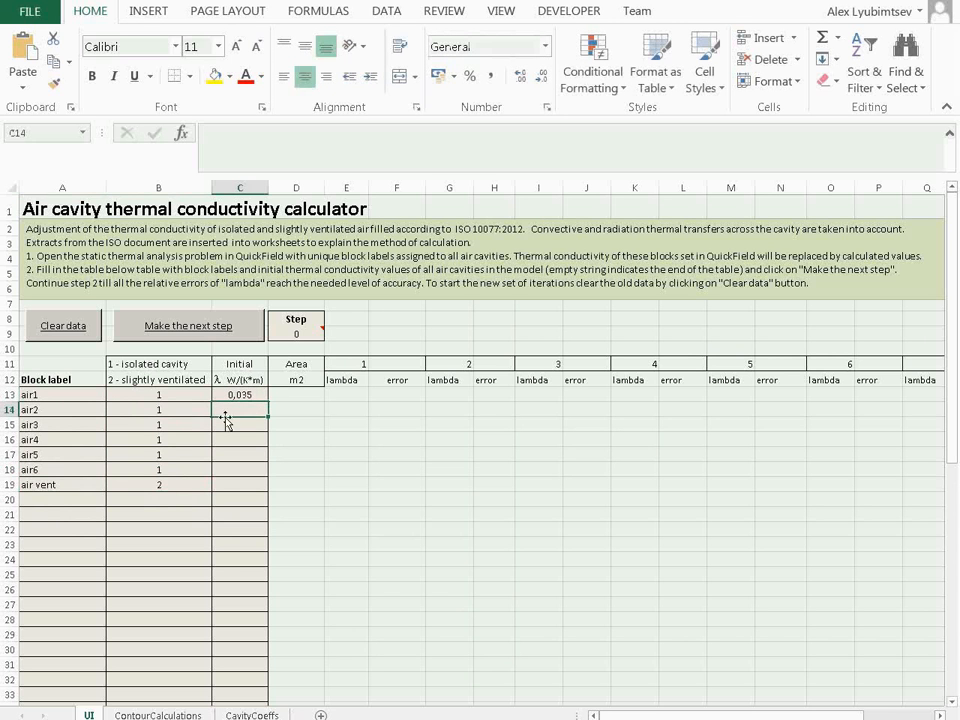
pyautogui.press('Up')
pyautogui.hotkey('ctrl', 'c')
pyautogui.hotkey('shift', 'Down')
pyautogui.hotkey('shift', 'Down')
pyautogui.hotkey('shift', 'Down')
pyautogui.hotkey('shift', 'Down')
pyautogui.hotkey('shift', 'Down')
pyautogui.hotkey('shift', 'Down')
pyautogui.hotkey('shift', 'Down')
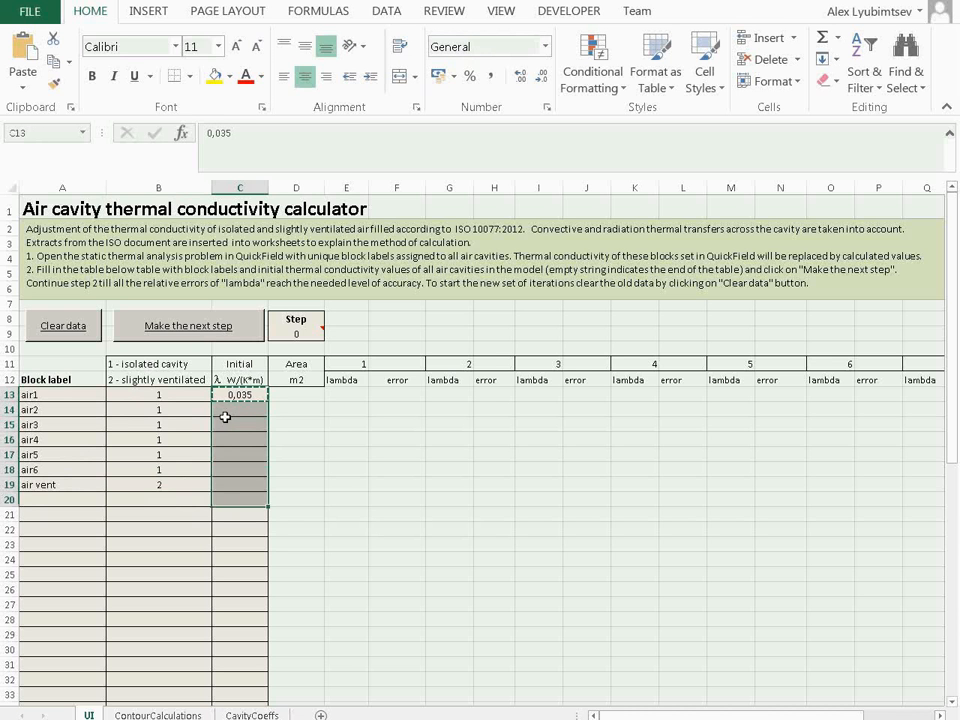
pyautogui.hotkey('shift', 'Up')
pyautogui.hotkey('ctrl', 'v')
pyautogui.press('Escape')
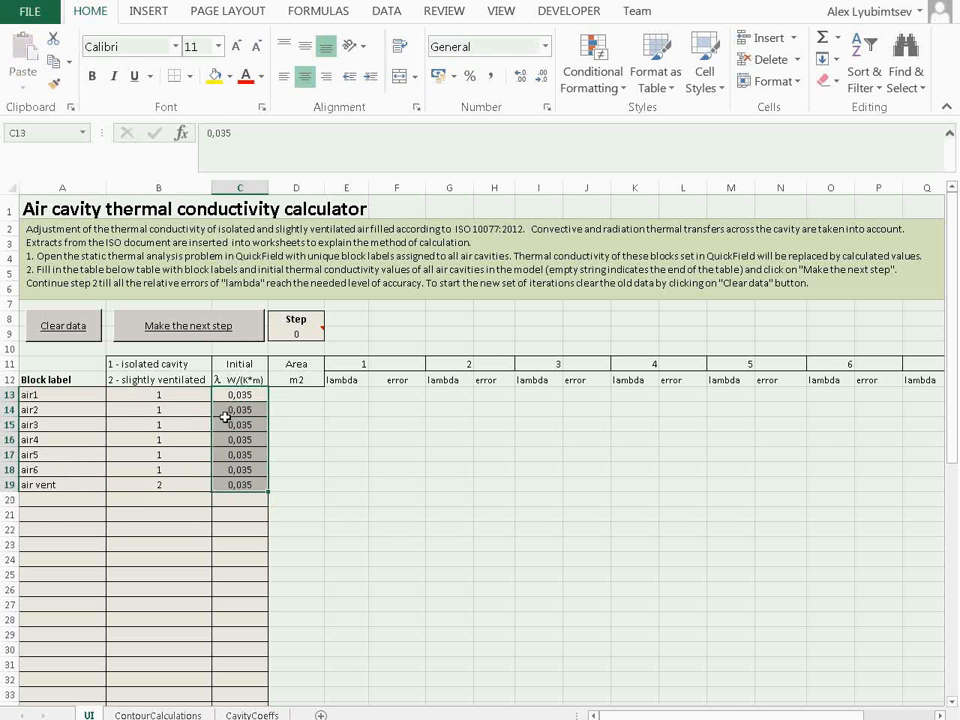
pyautogui.press('Right')
pyautogui.press('Down')
pyautogui.press('Down')
pyautogui.press('Down')
pyautogui.press('Down')
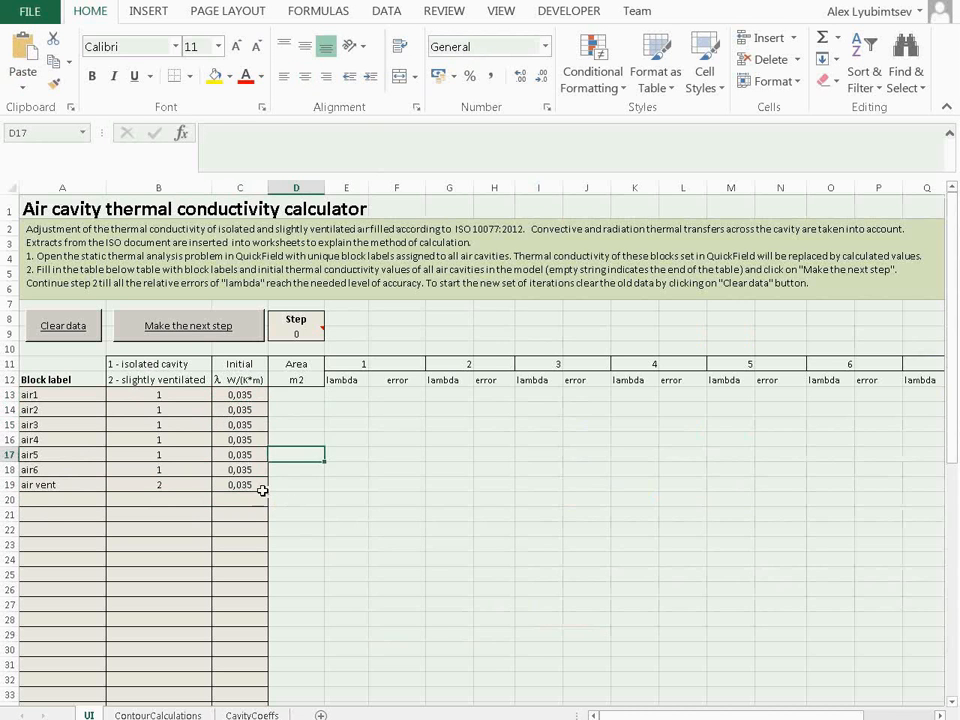
# Run the first calculation step and review the ContourCalculations and CavityCoeffs worksheets, returning to the UI sheet
pyautogui.click(168, 337)
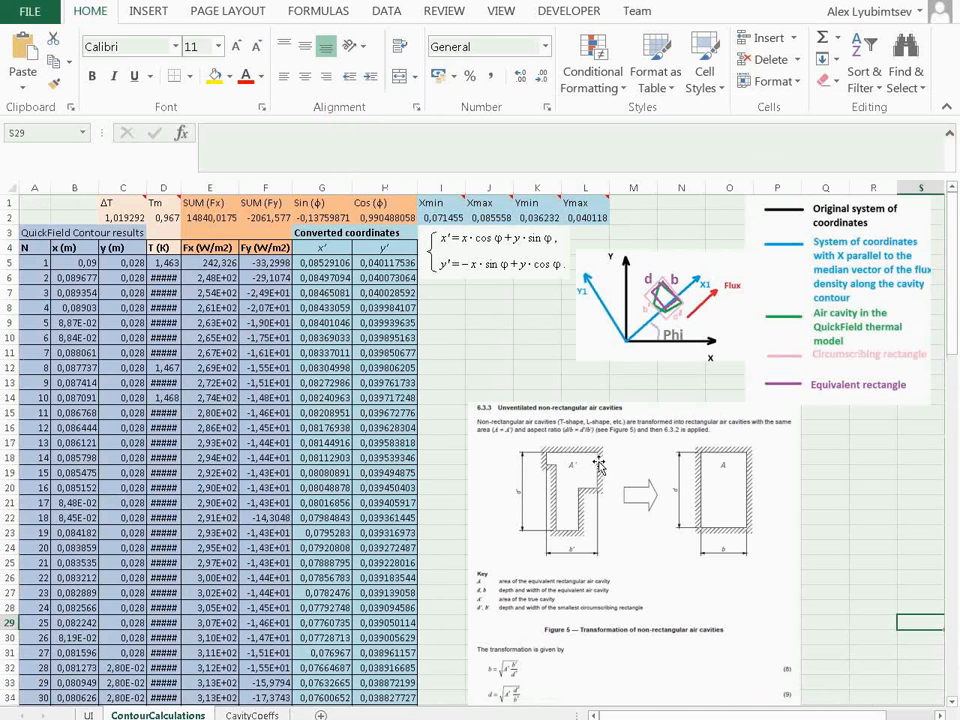
pyautogui.scroll(-3, 624, 484)
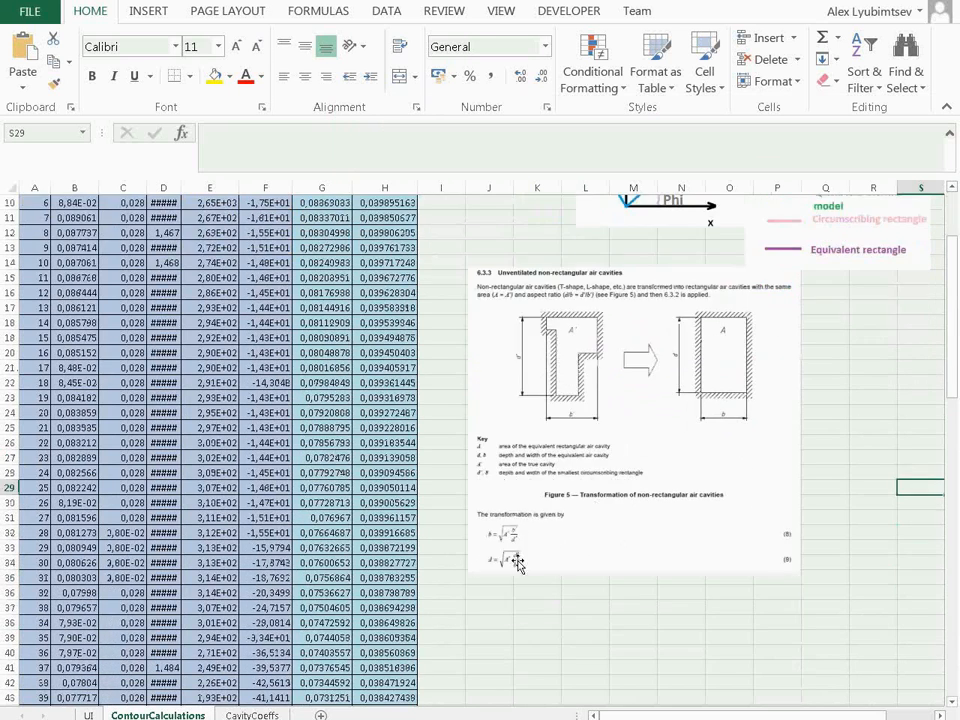
pyautogui.scroll(4, 514, 561)
pyautogui.click(250, 714)
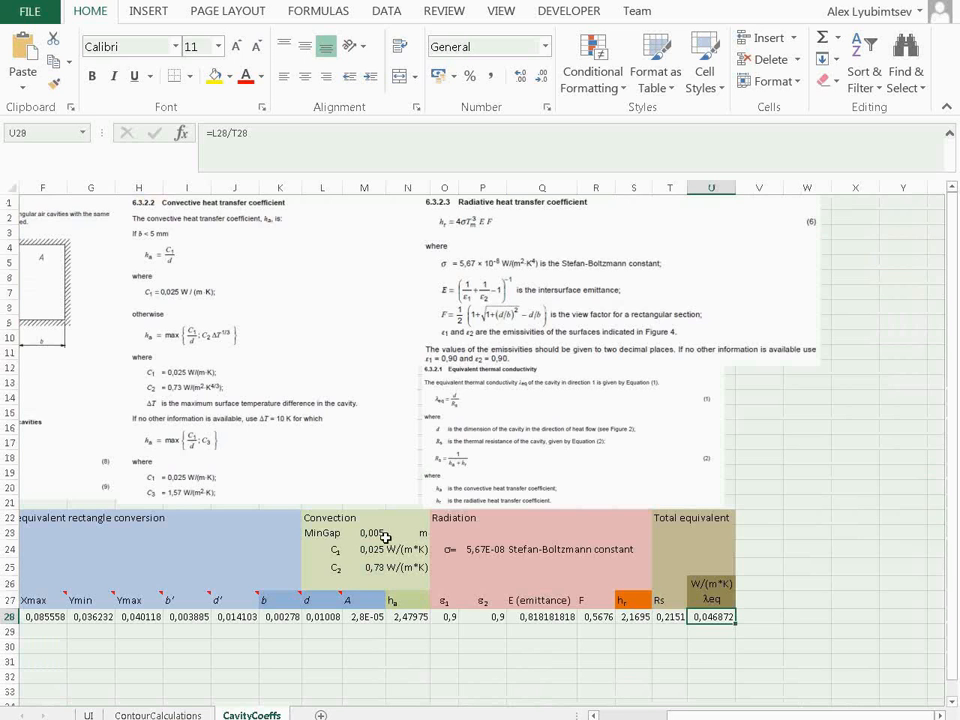
pyautogui.hscroll(-3, 487, 611)
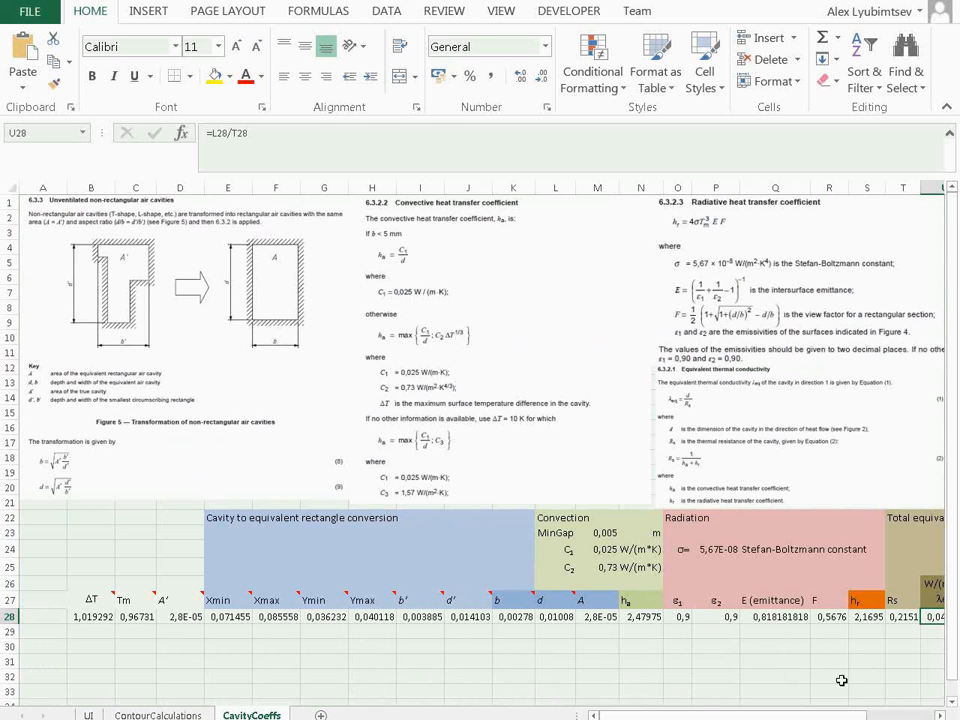
pyautogui.moveTo(858, 715); pyautogui.dragTo(905, 717)
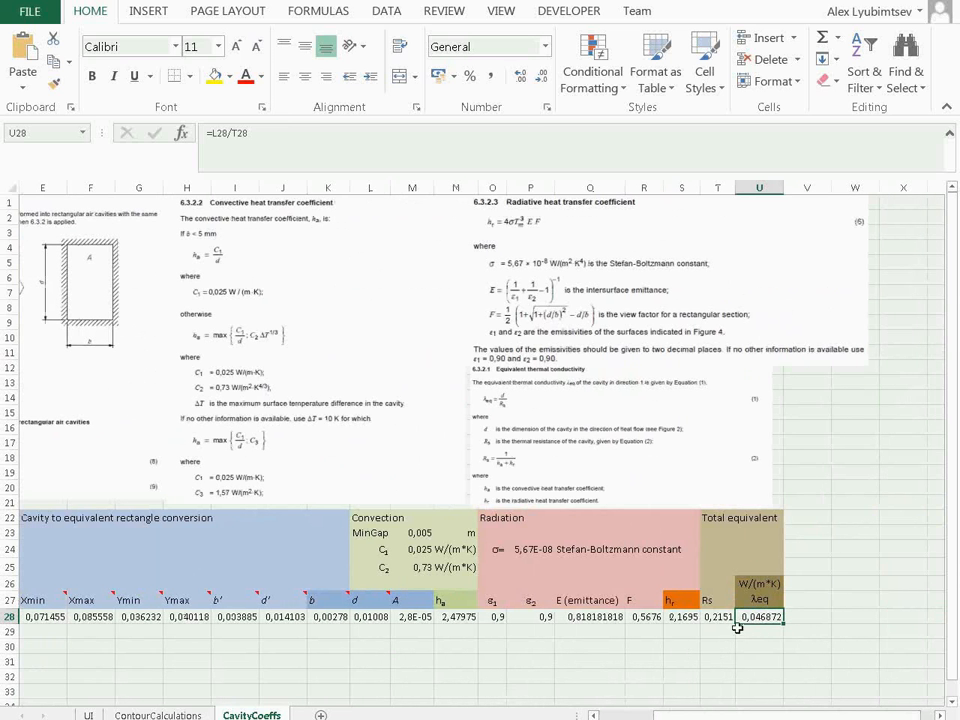
pyautogui.click(88, 715)
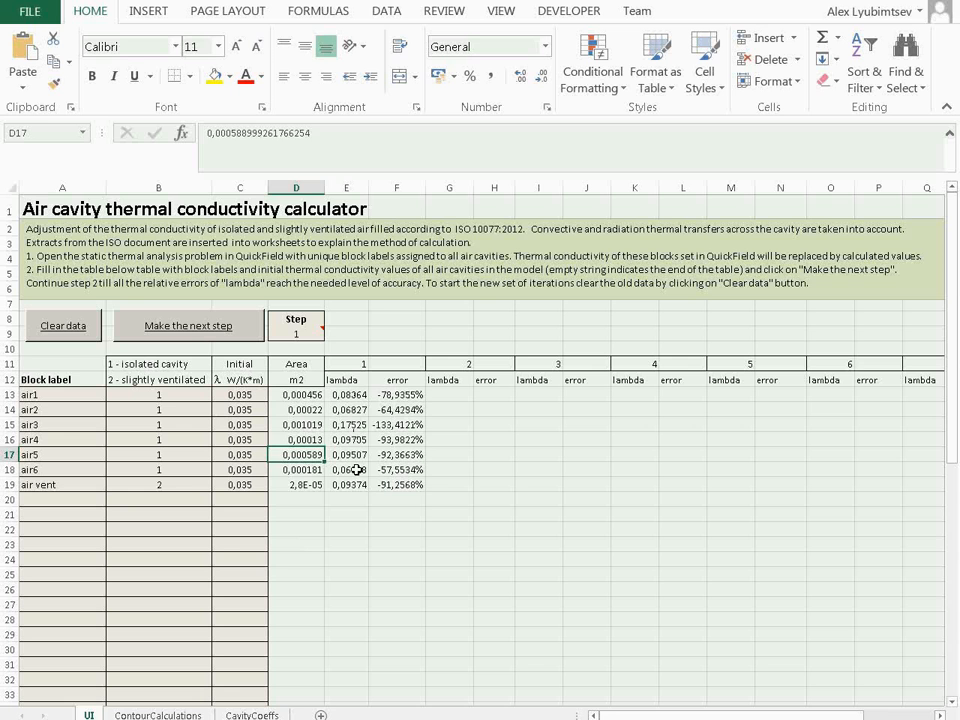
pyautogui.click(372, 511)
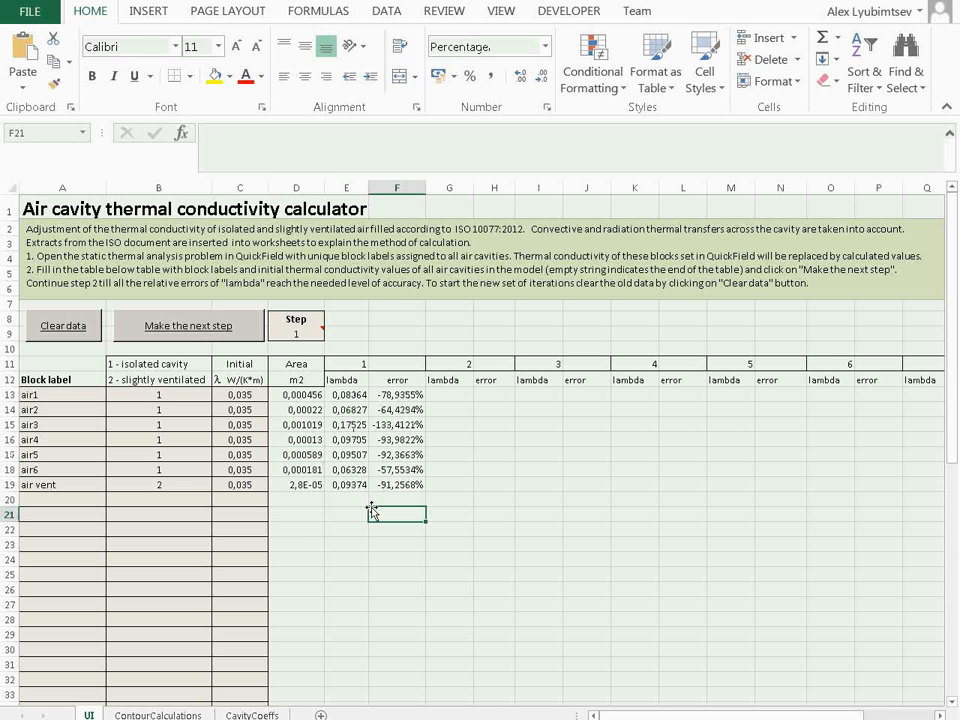
# Run the second calculation step and show its error values in H13:H19 with three decimal places
pyautogui.click(190, 328)
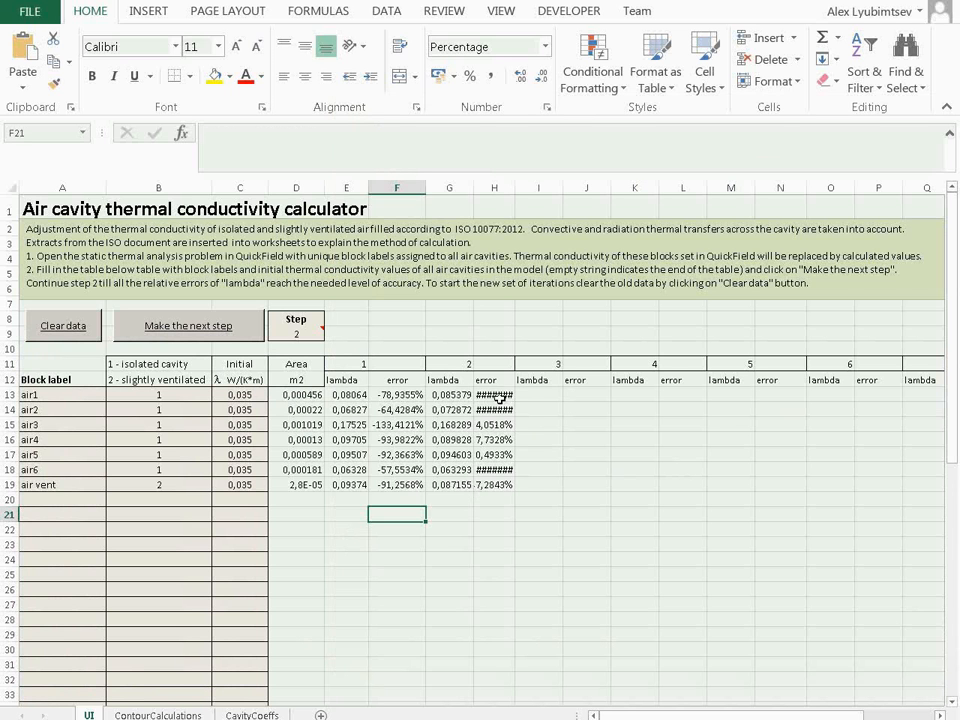
pyautogui.moveTo(494, 394); pyautogui.dragTo(492, 484)
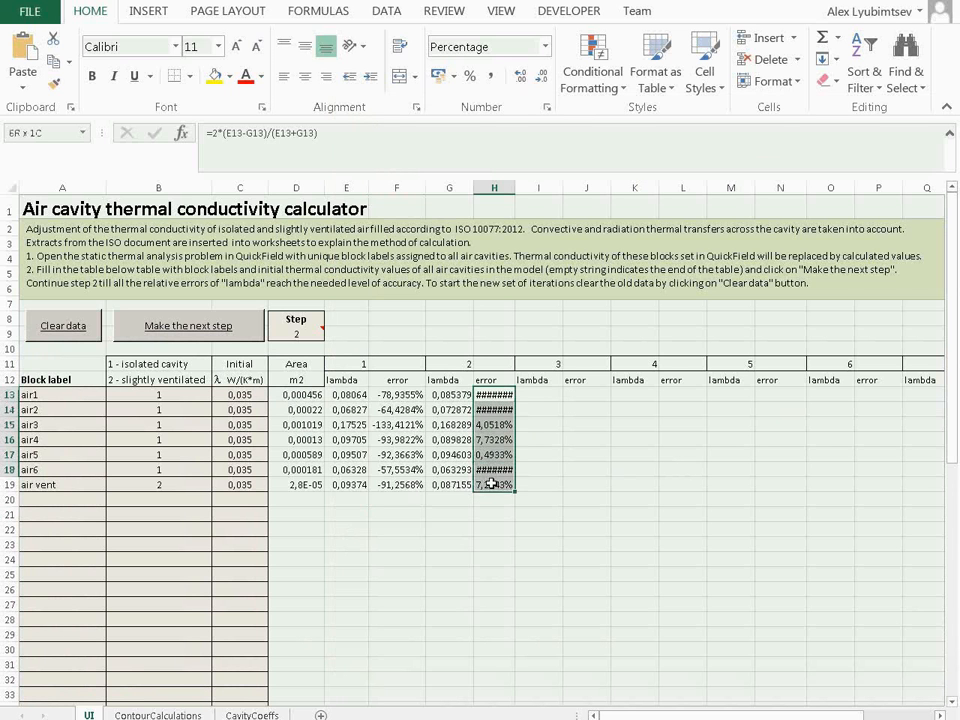
pyautogui.click(522, 77)
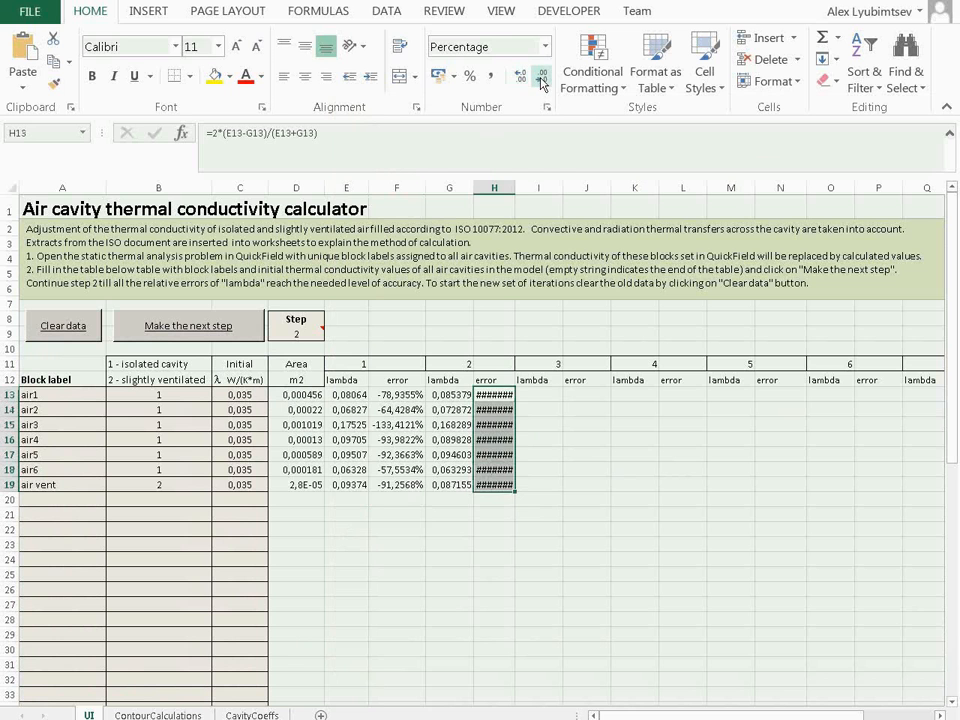
pyautogui.click(541, 78)
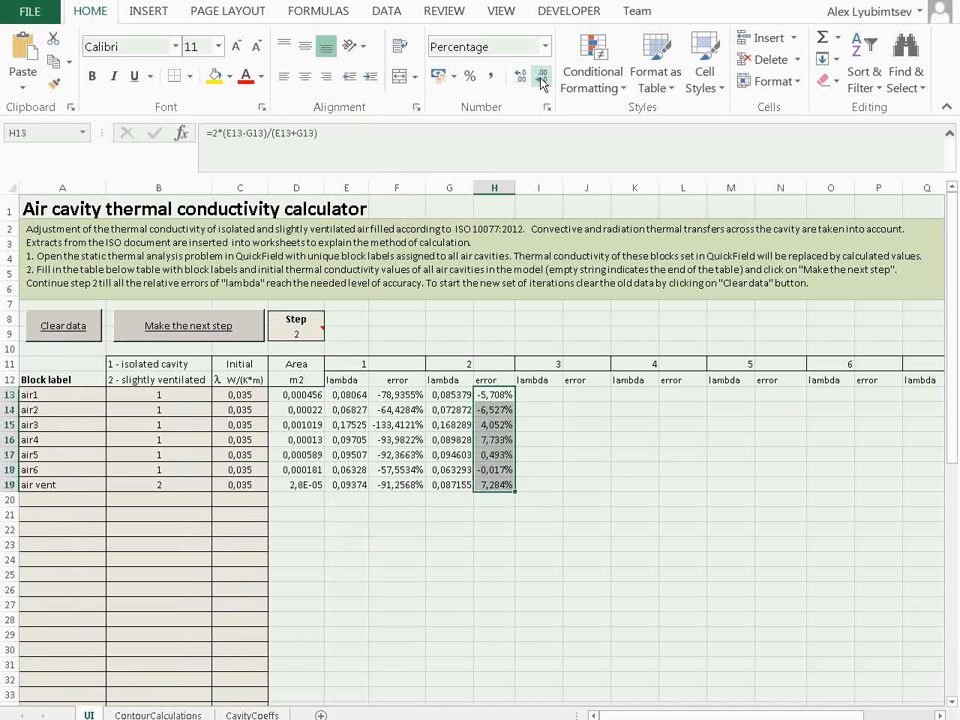
pyautogui.click(553, 424)
# Run the third, fourth and fifth calculation steps for the cavity conductivities
pyautogui.click(218, 325)
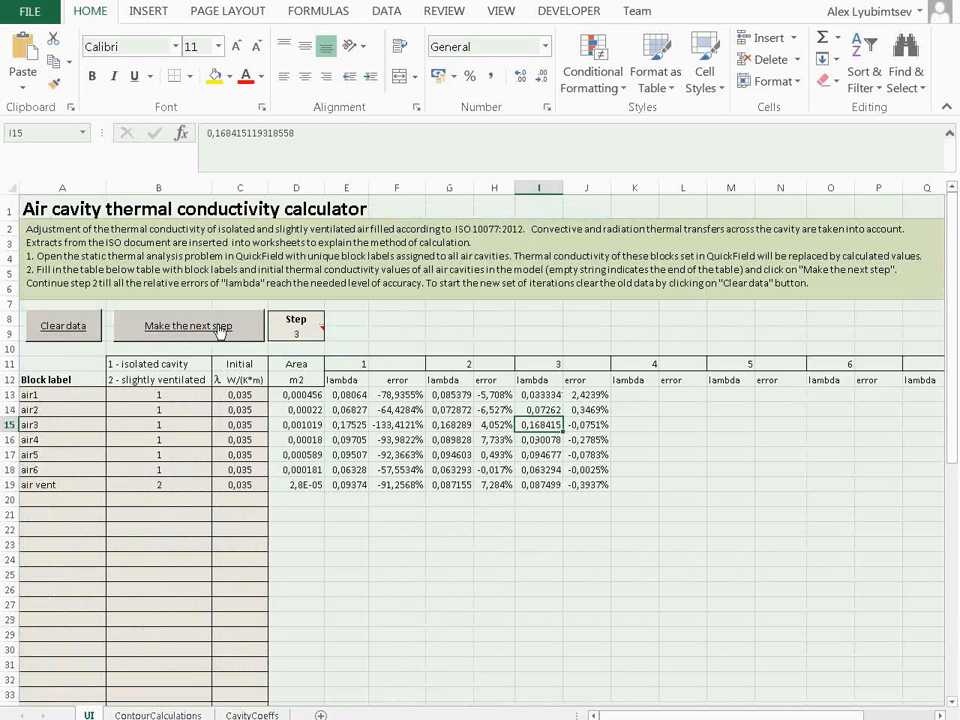
pyautogui.click(219, 329)
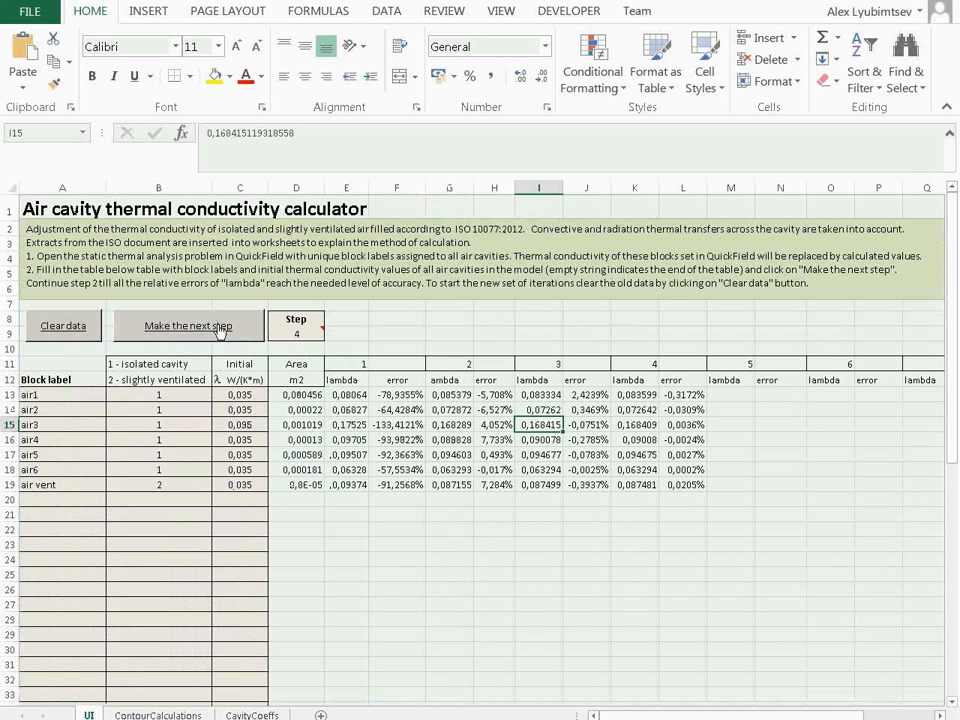
pyautogui.click(219, 327)
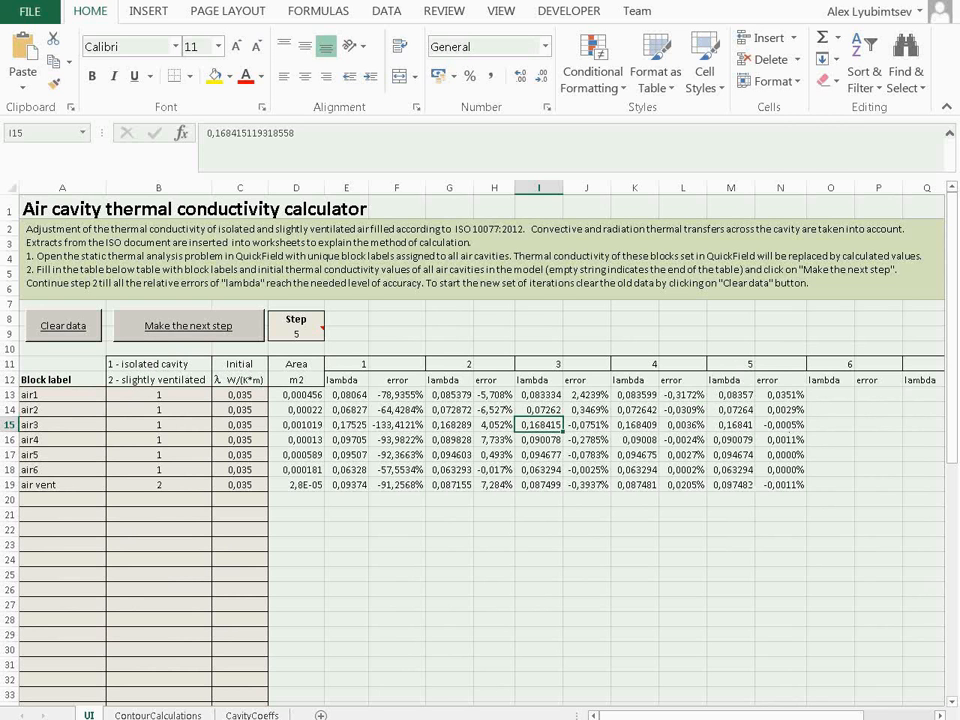
# Switch to QuickField and turn off the temperature color map in the field picture
pyautogui.hotkey('alt', 'Tab')
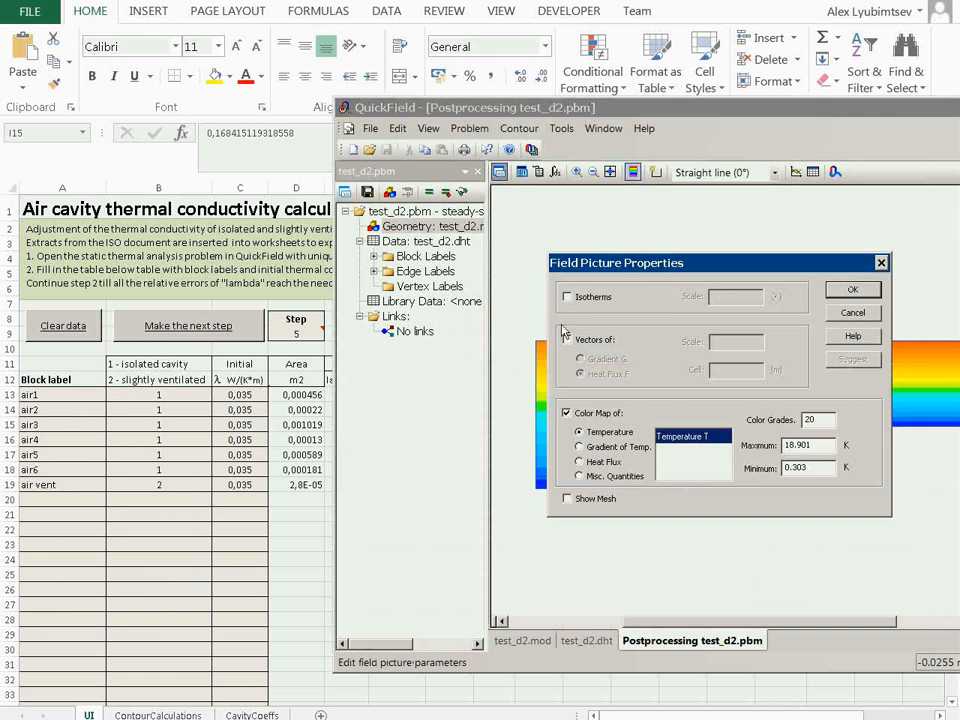
pyautogui.click(575, 413)
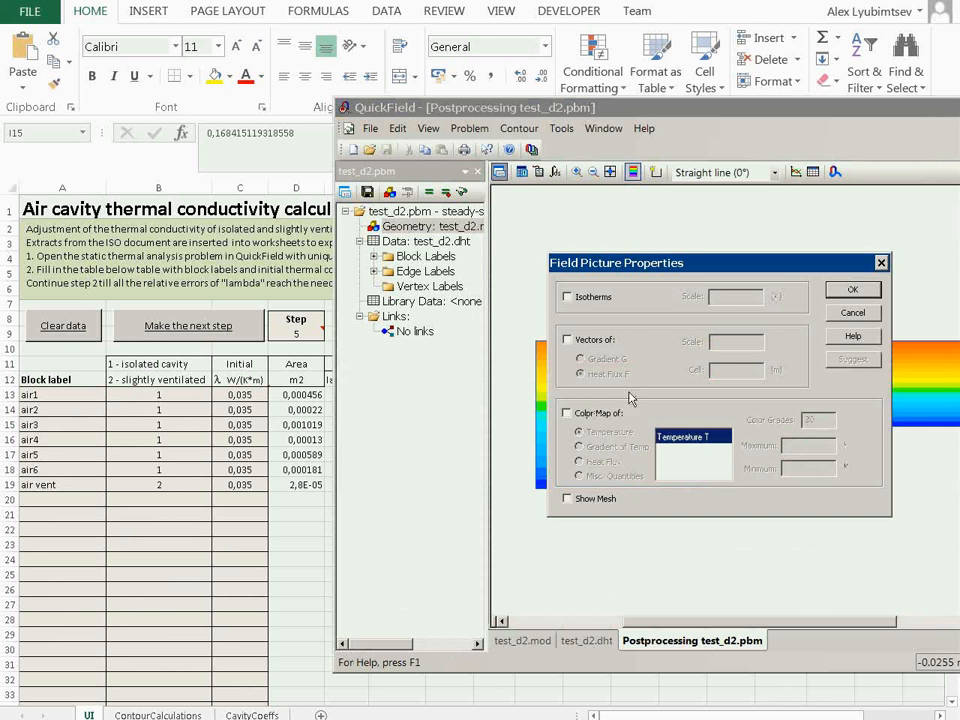
pyautogui.click(840, 293)
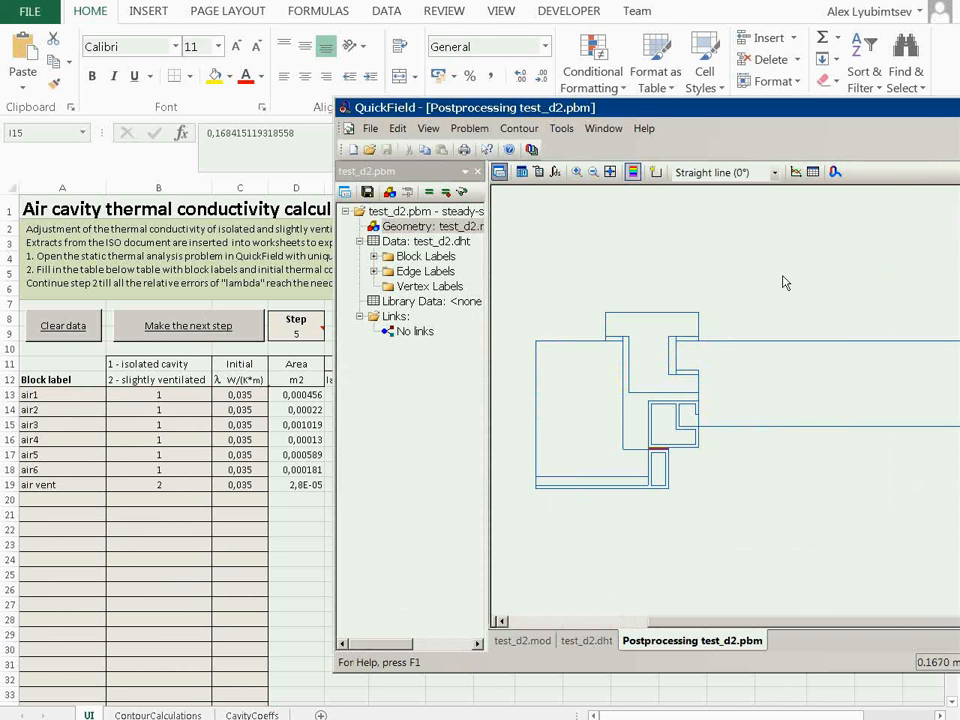
# Clear the contour from the field picture, then maximize the QuickField window and fit the whole model in view
pyautogui.click(519, 128)
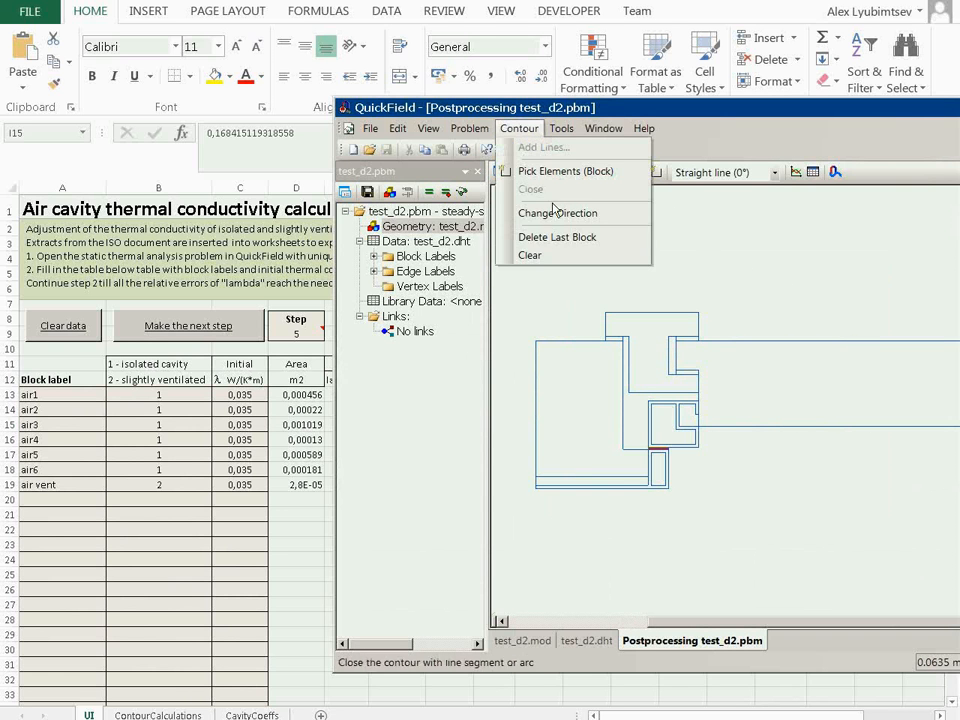
pyautogui.click(570, 256)
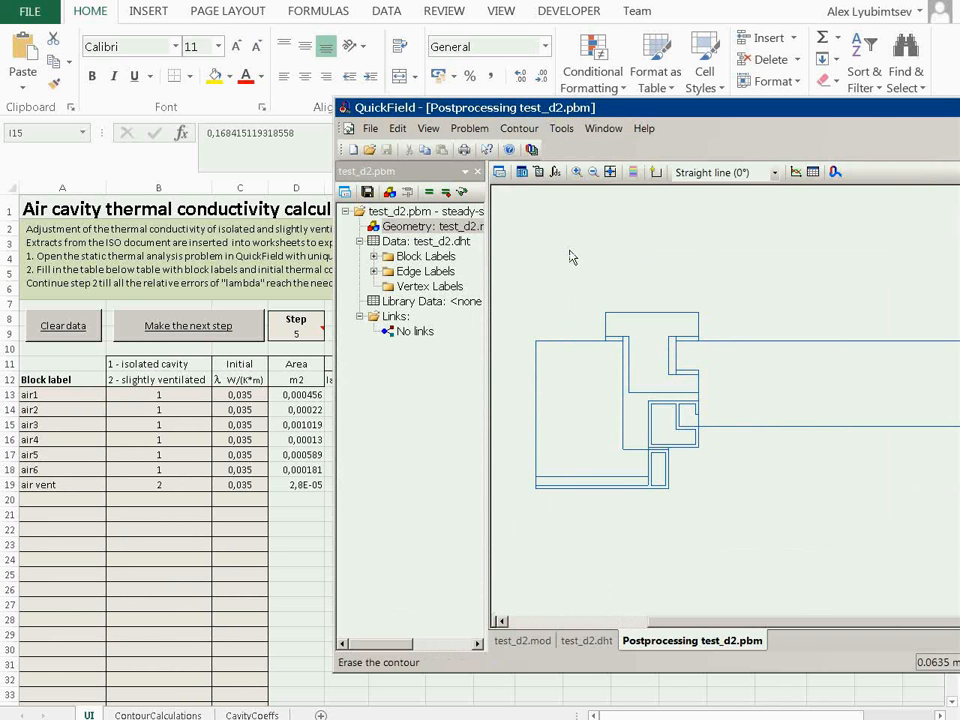
pyautogui.doubleClick(617, 107)
pyautogui.click(274, 49)
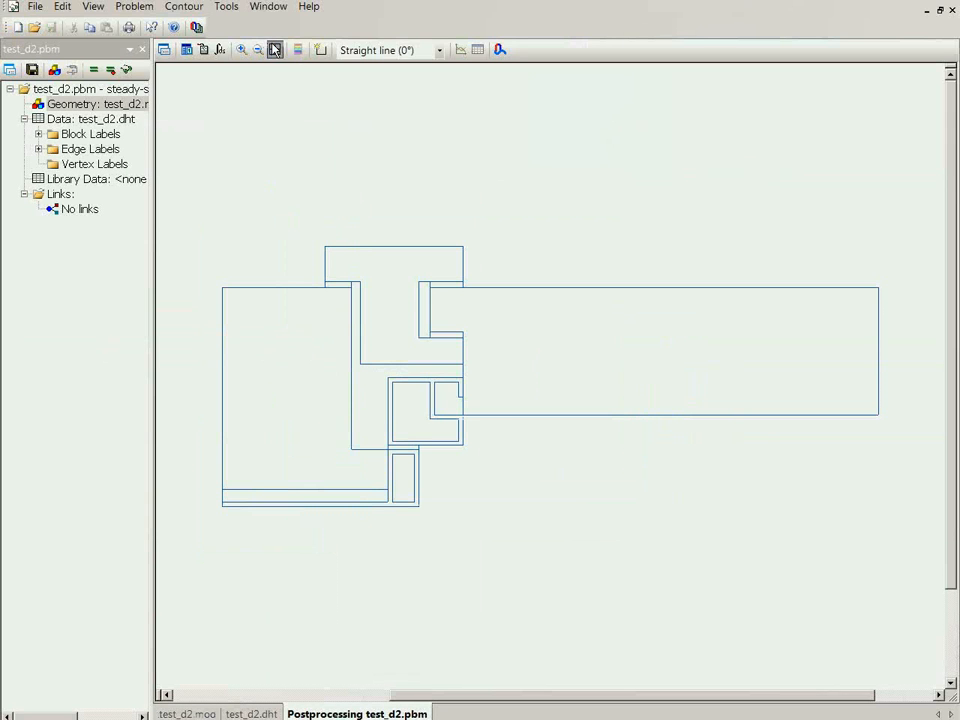
# Build a contour along the entire upper boundary of the model, following the wood frame's raised outline and the insulation panel's upper edge
pyautogui.click(320, 49)
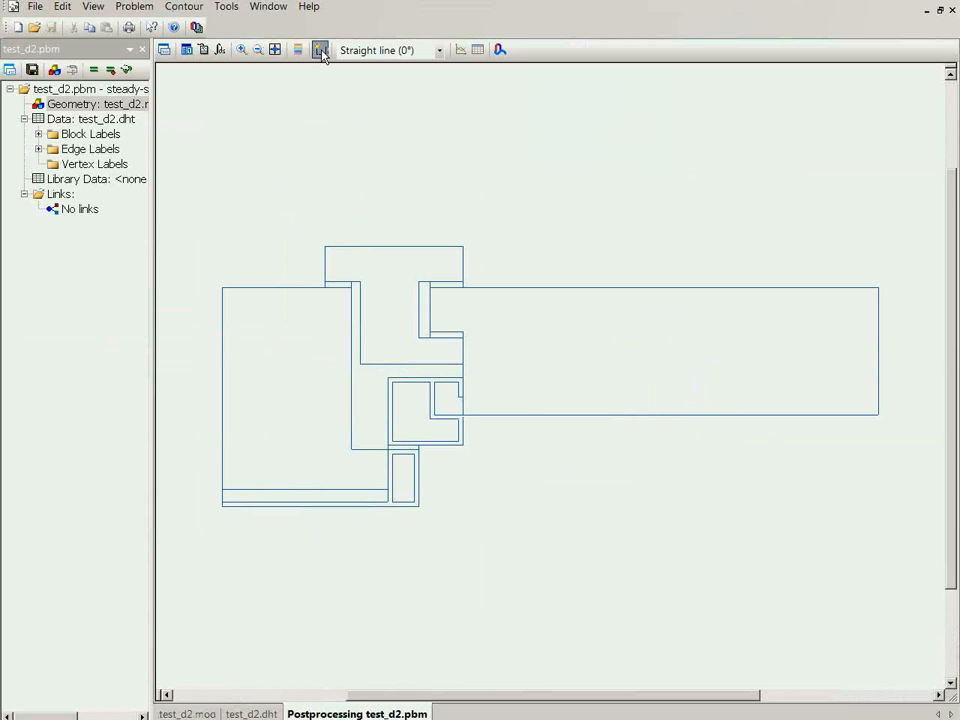
pyautogui.click(322, 284)
pyautogui.click(326, 261)
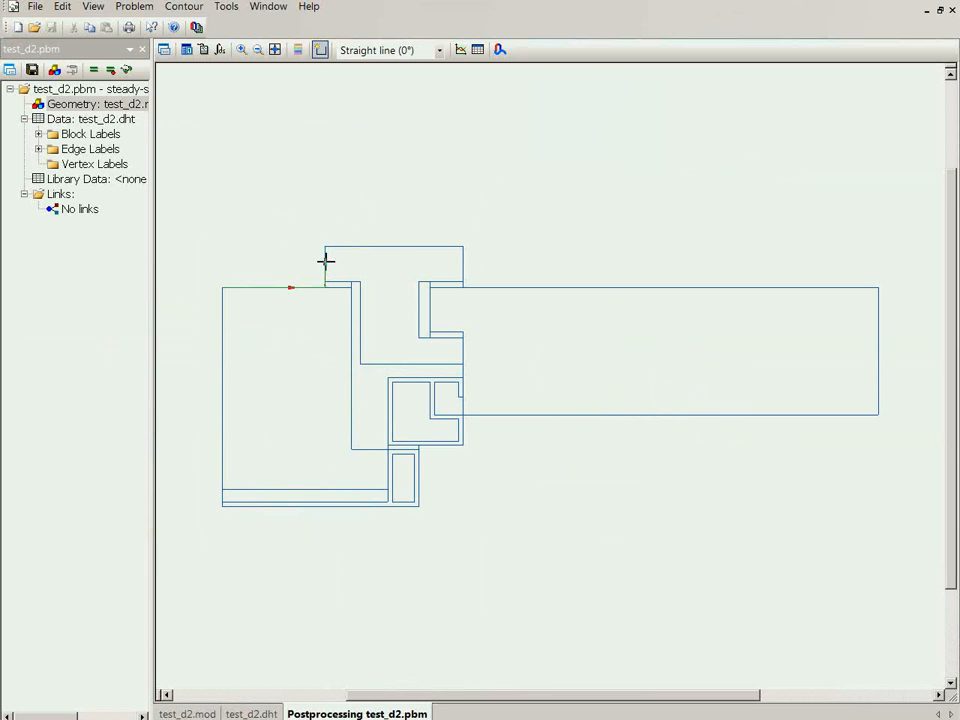
pyautogui.click(335, 248)
pyautogui.click(421, 246)
pyautogui.click(462, 264)
pyautogui.click(486, 286)
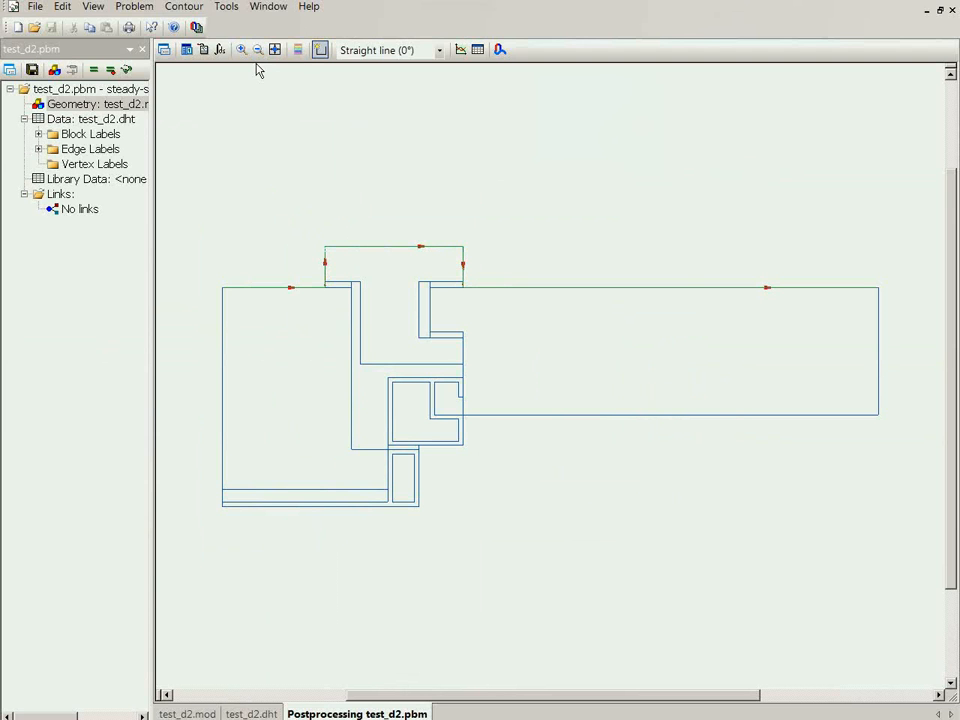
# Calculate the heat flux through the contour with the Integral Calculator
pyautogui.click(186, 49)
pyautogui.click(190, 230)
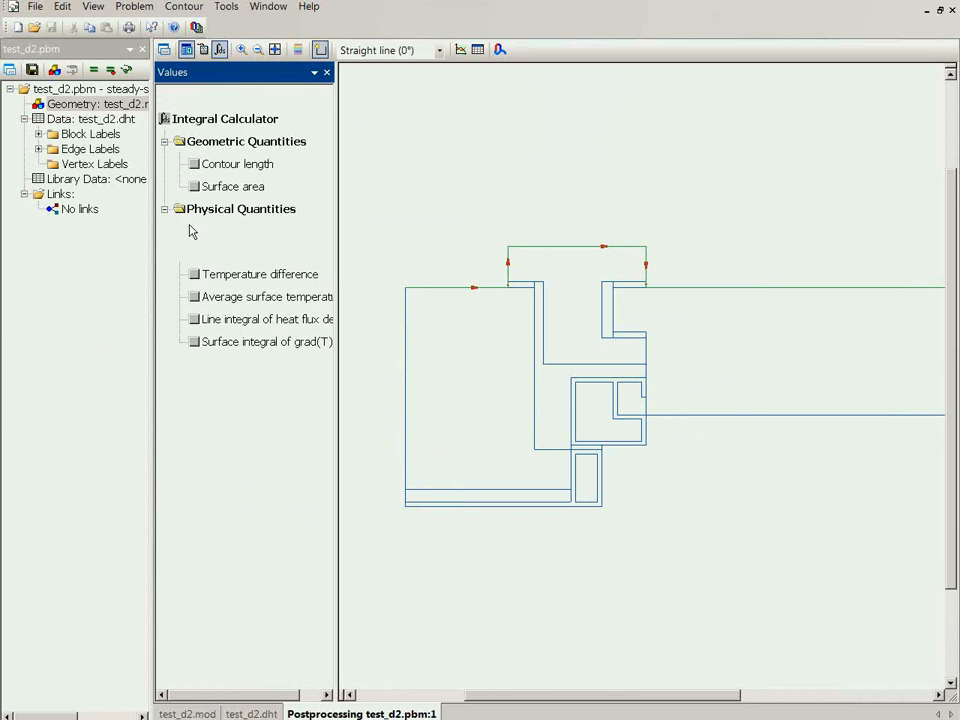
pyautogui.click(262, 254)
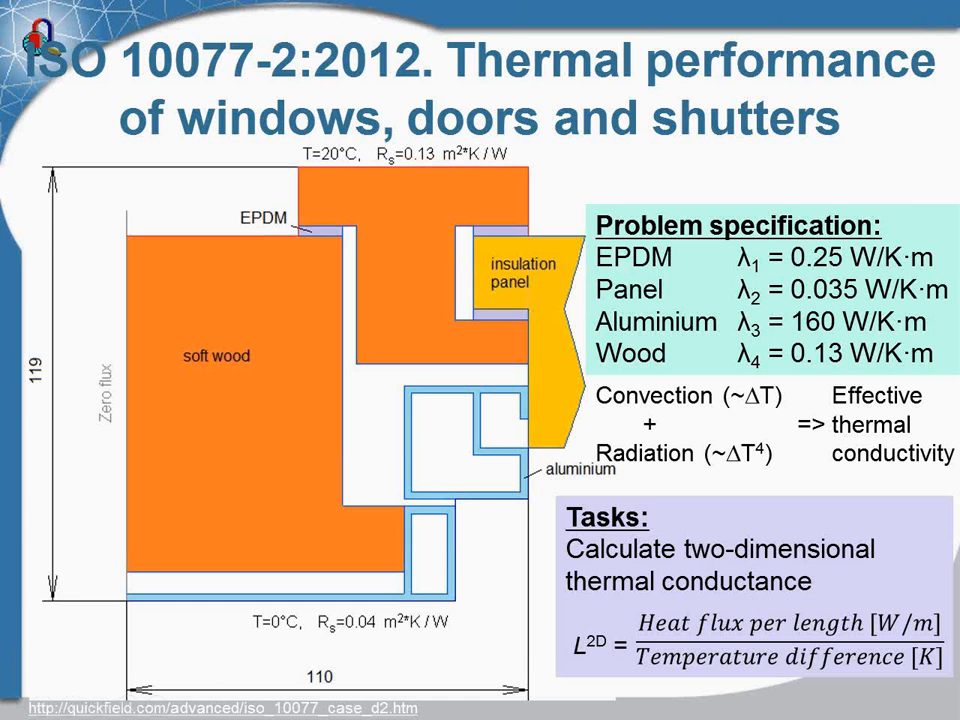
# Switch to Calculator Plus, clear the old result and divide the heat flux 5.3798 by the temperature difference 20
pyautogui.hotkey('alt', 'Tab')
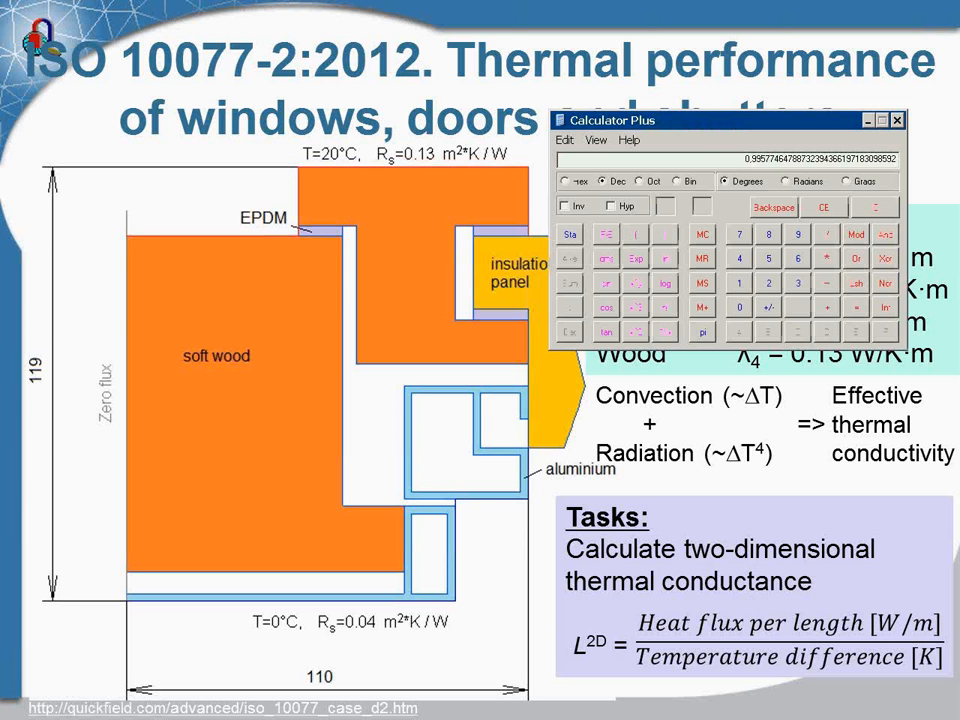
pyautogui.press('Escape')
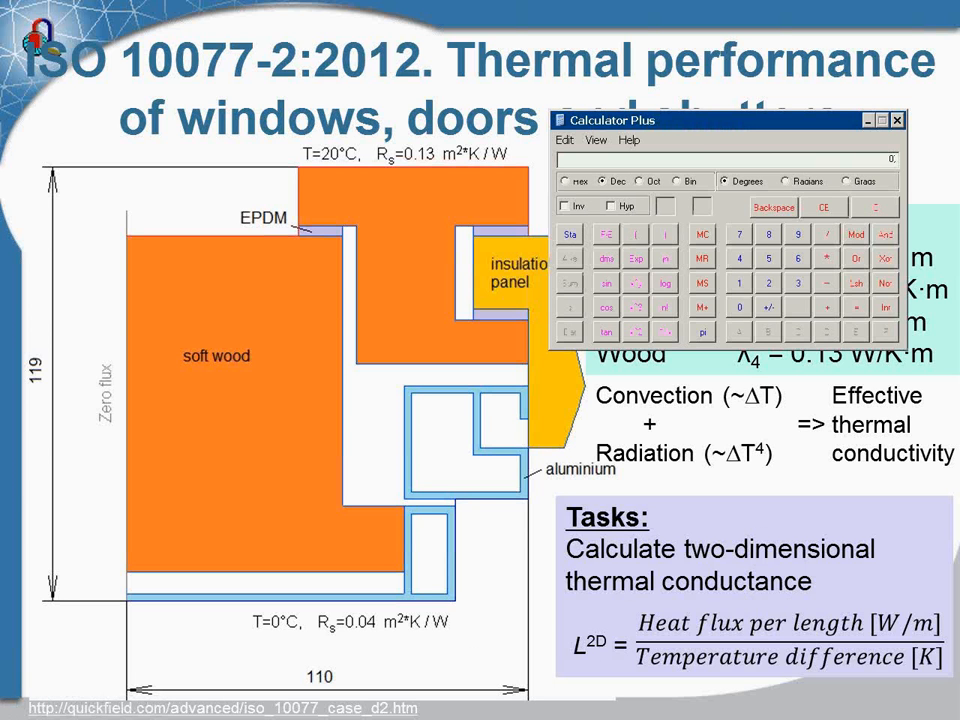
pyautogui.hotkey('alt', 'Tab')
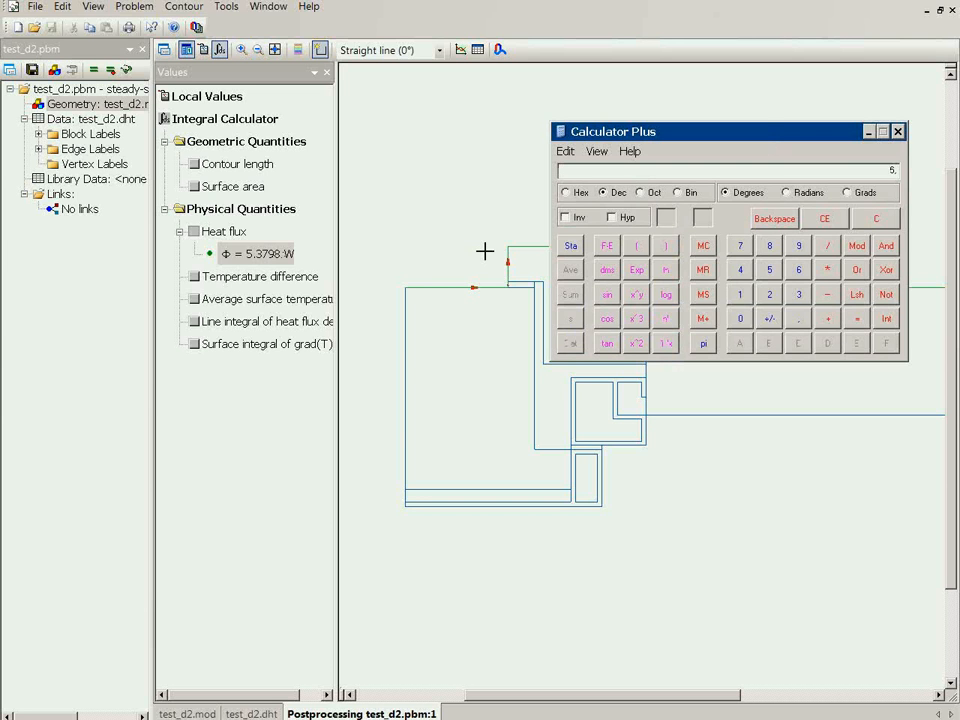
pyautogui.write(',3798/20')
pyautogui.press('Return')
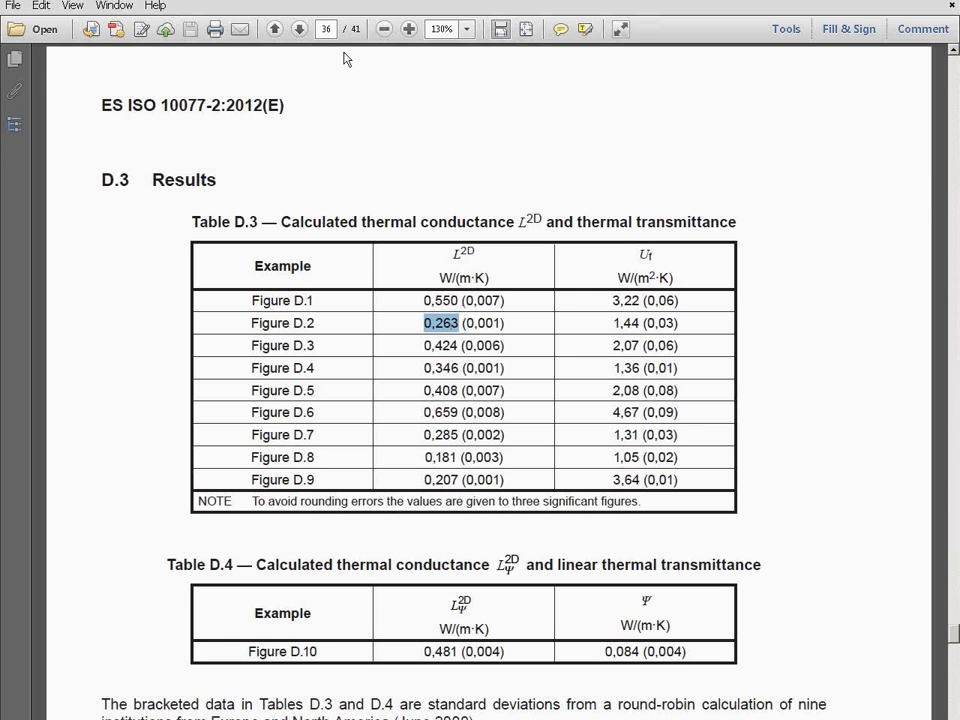
# With the ISO 10077-2 results table in view, divide the calculated conductance by the Figure D.2 reference value 0.263 in Calculator Plus
pyautogui.click(320, 30)
pyautogui.write('20')
pyautogui.hotkey('alt', 'Tab')
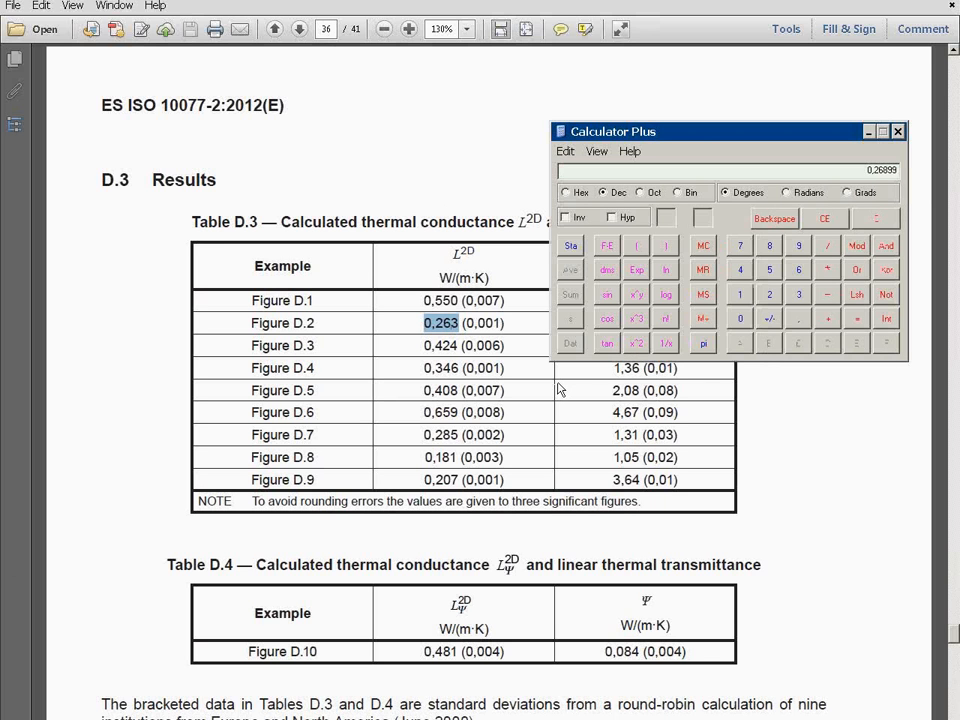
pyautogui.press('/')
pyautogui.write('0,263')
pyautogui.press('Return')
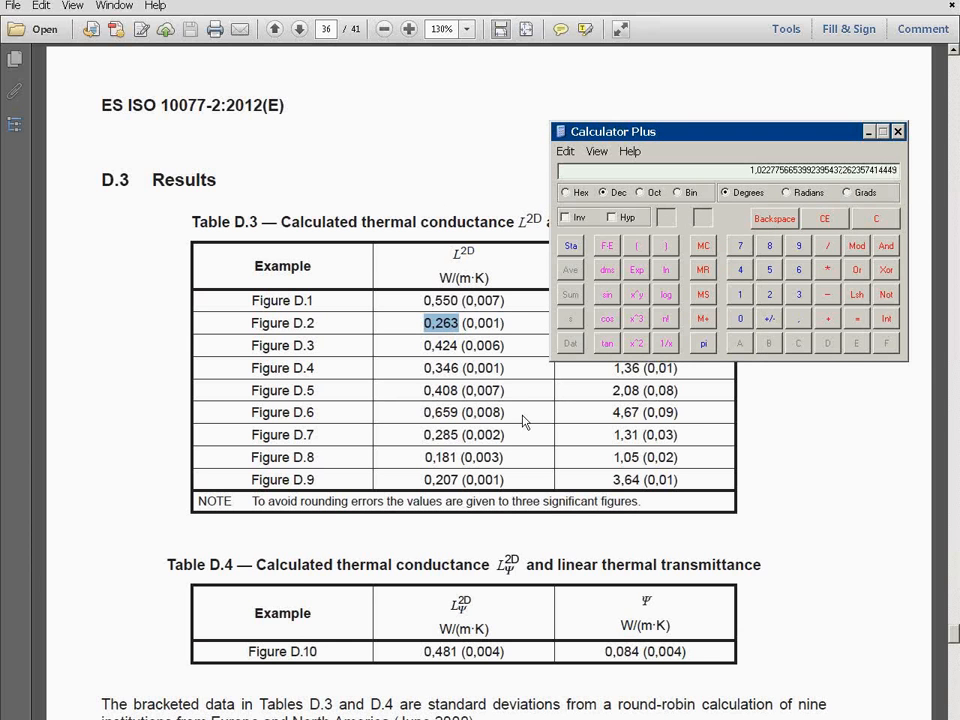